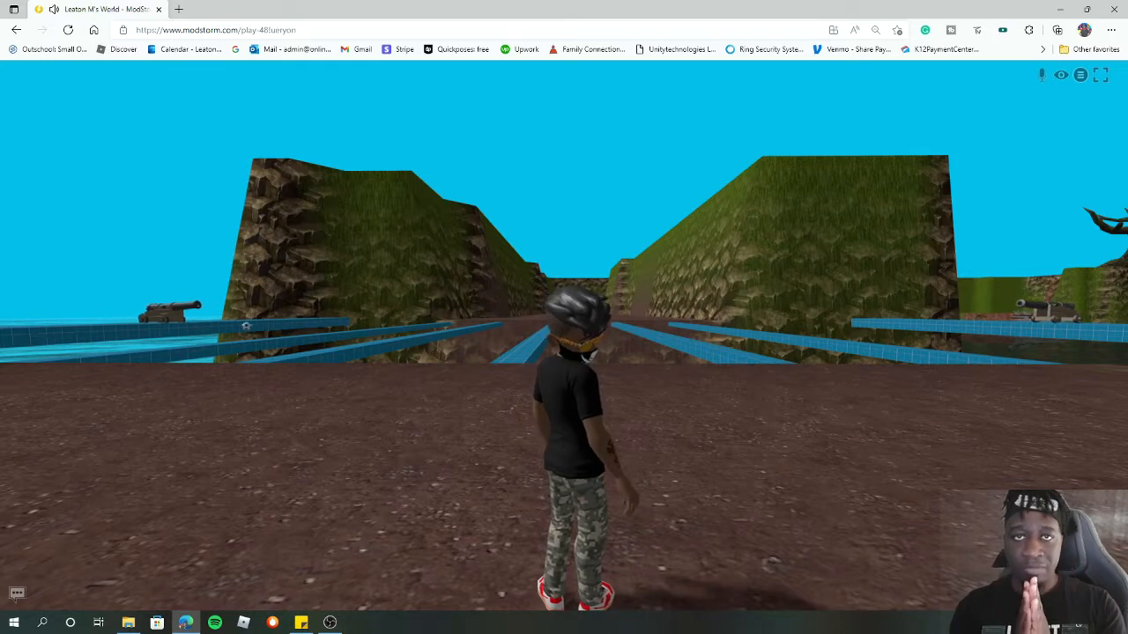
- Run the character forward through the world and open the world in the editor
key(w)
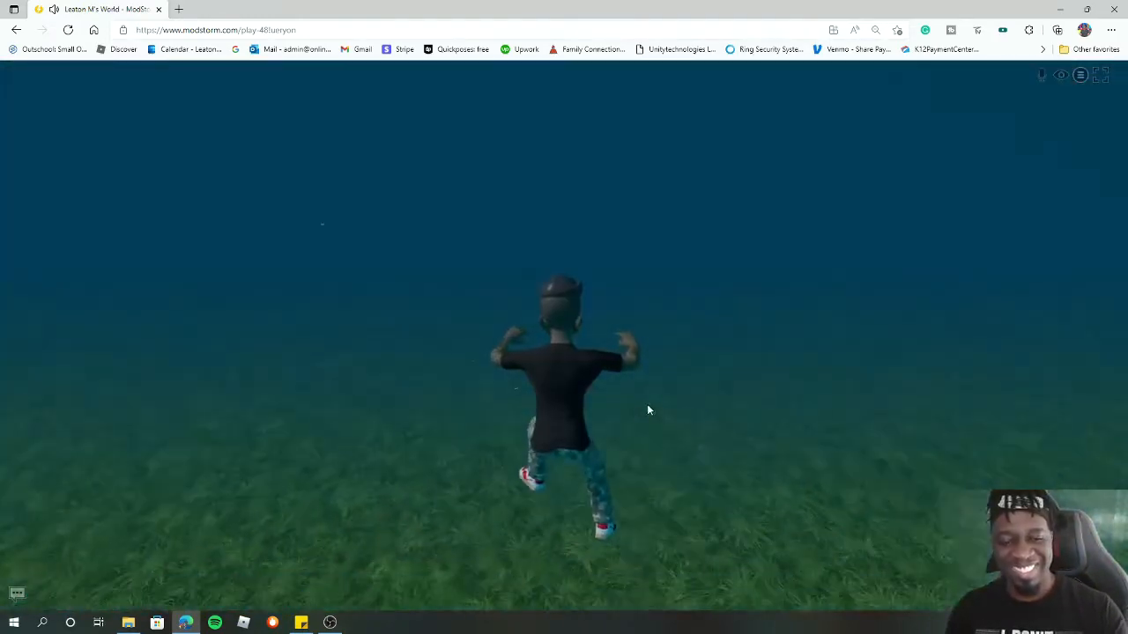
click(1080, 75)
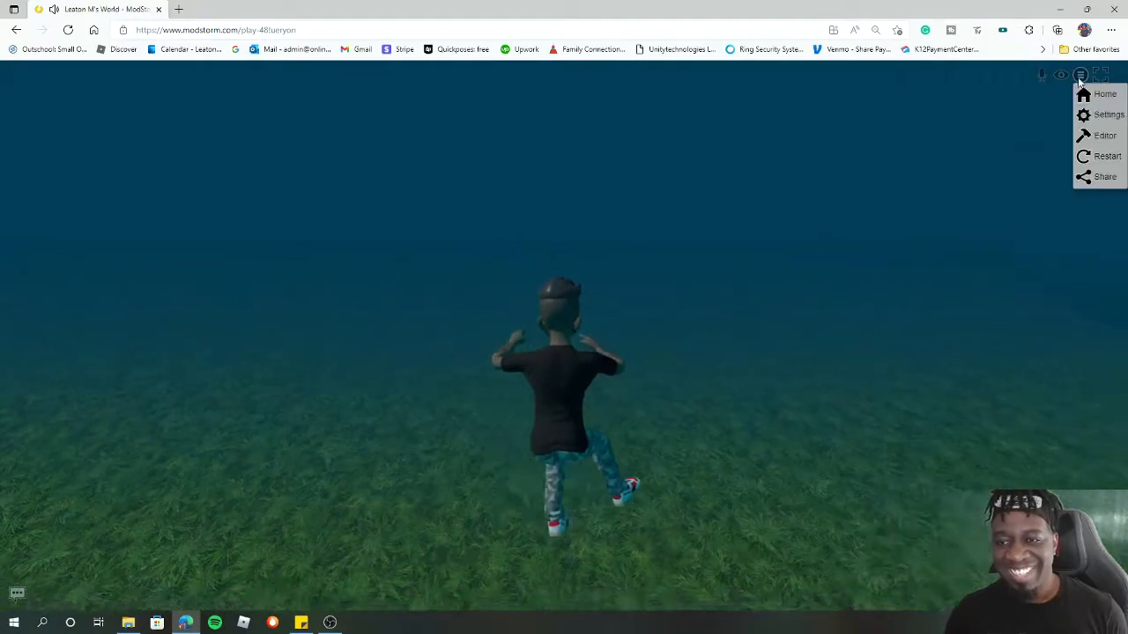
click(1107, 137)
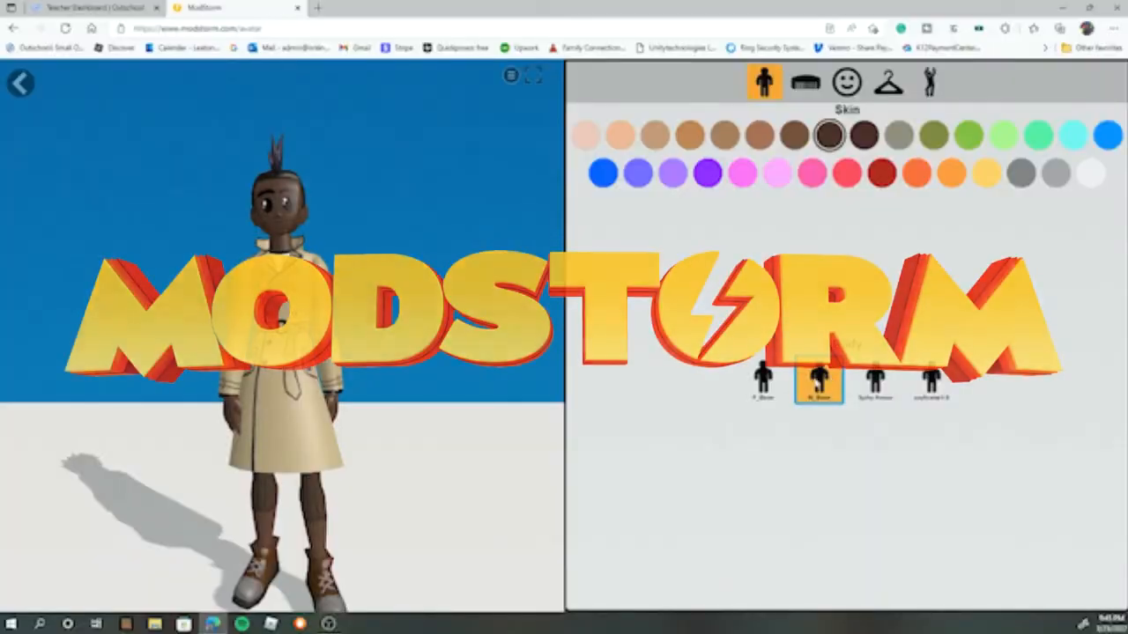
- Try the armored body type on the avatar and return it to the M_Base body
click(818, 386)
click(875, 383)
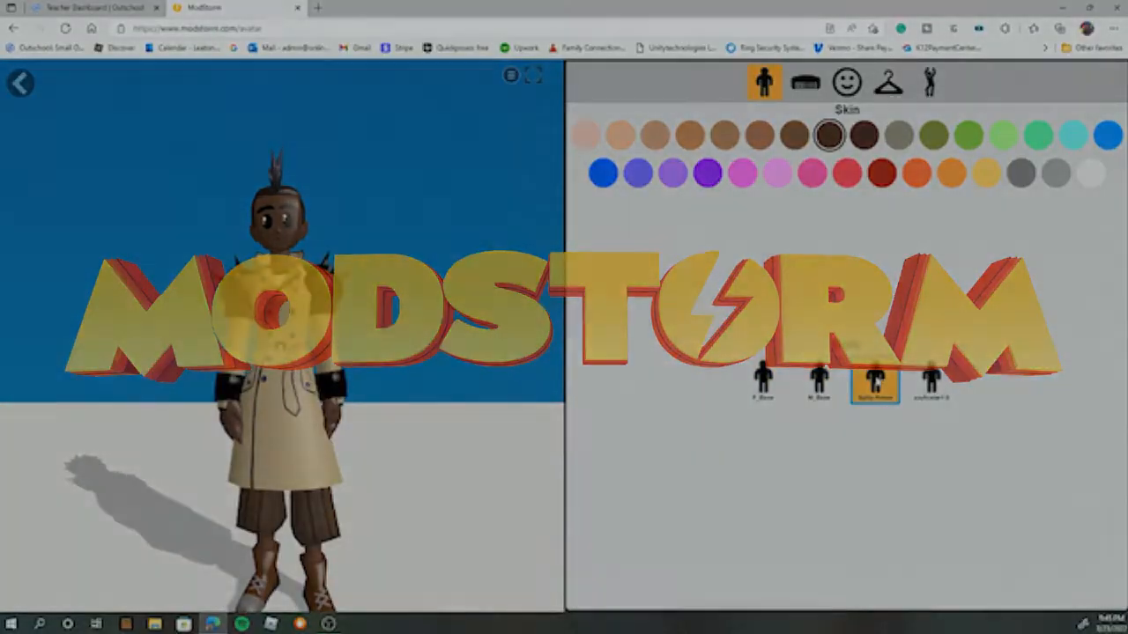
click(819, 383)
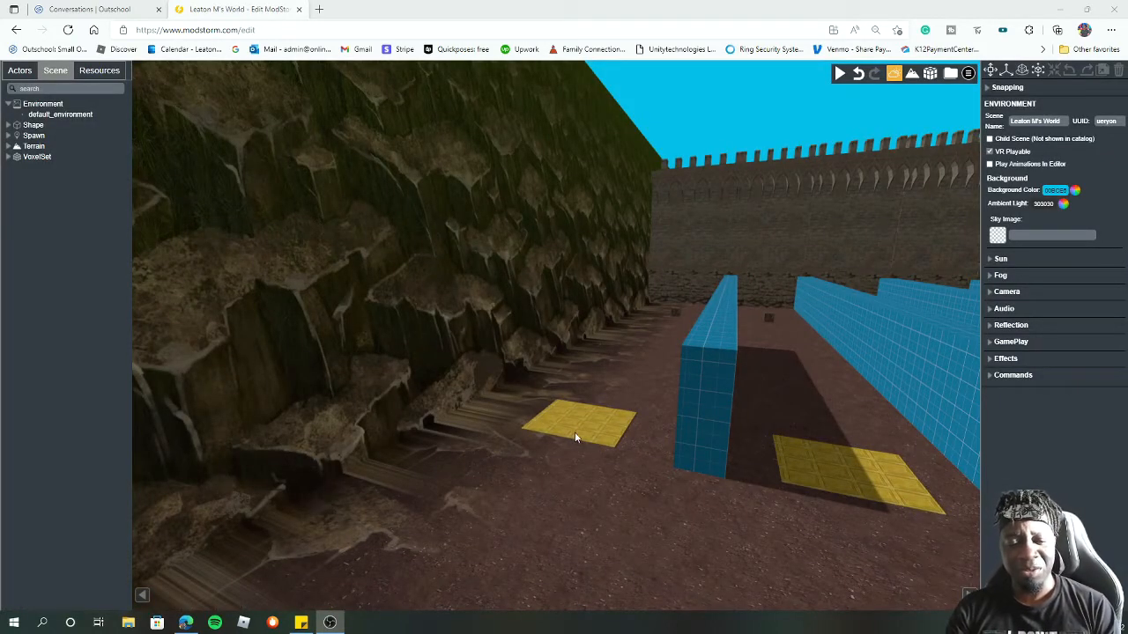
- Inspect the first lane's gold block, its castle wall section and the object in front of the wall
click(574, 435)
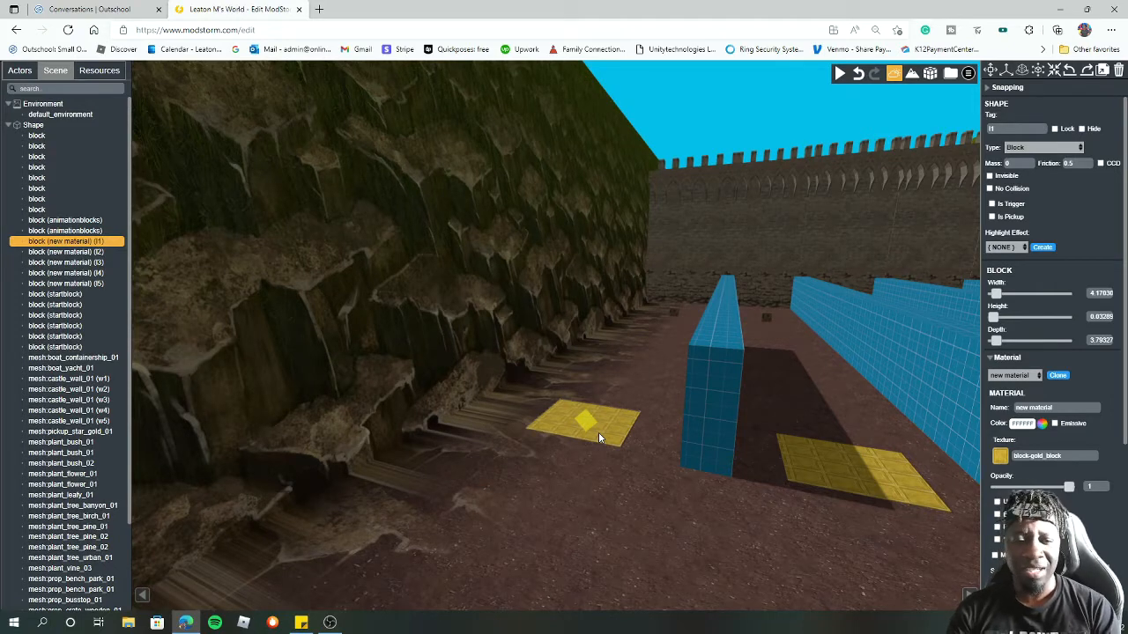
click(683, 228)
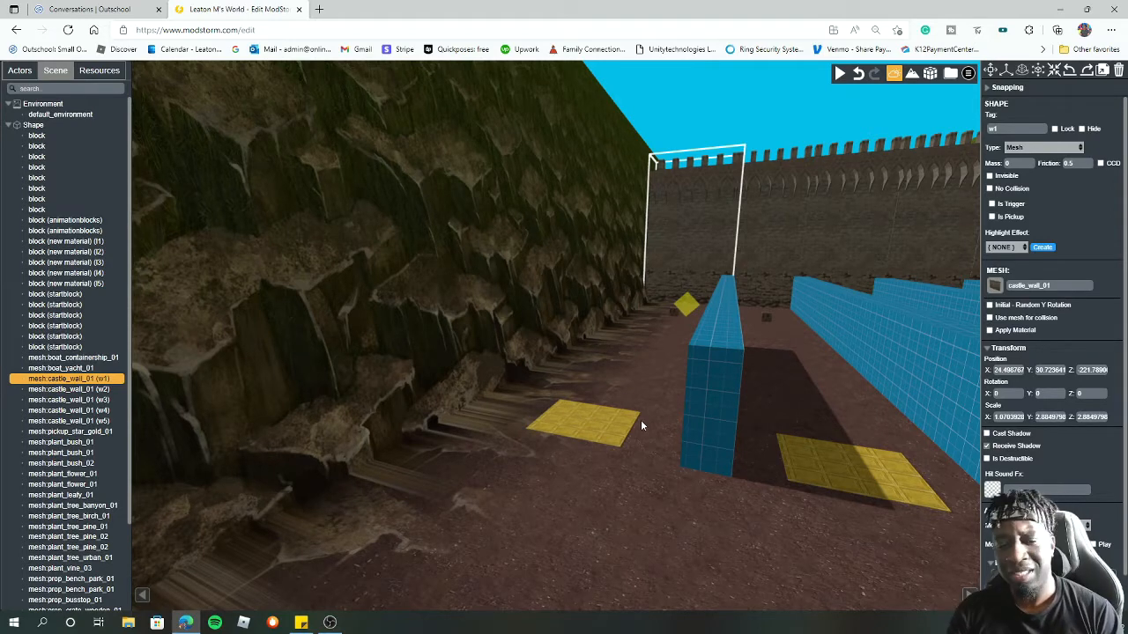
drag(641, 419, 643, 394)
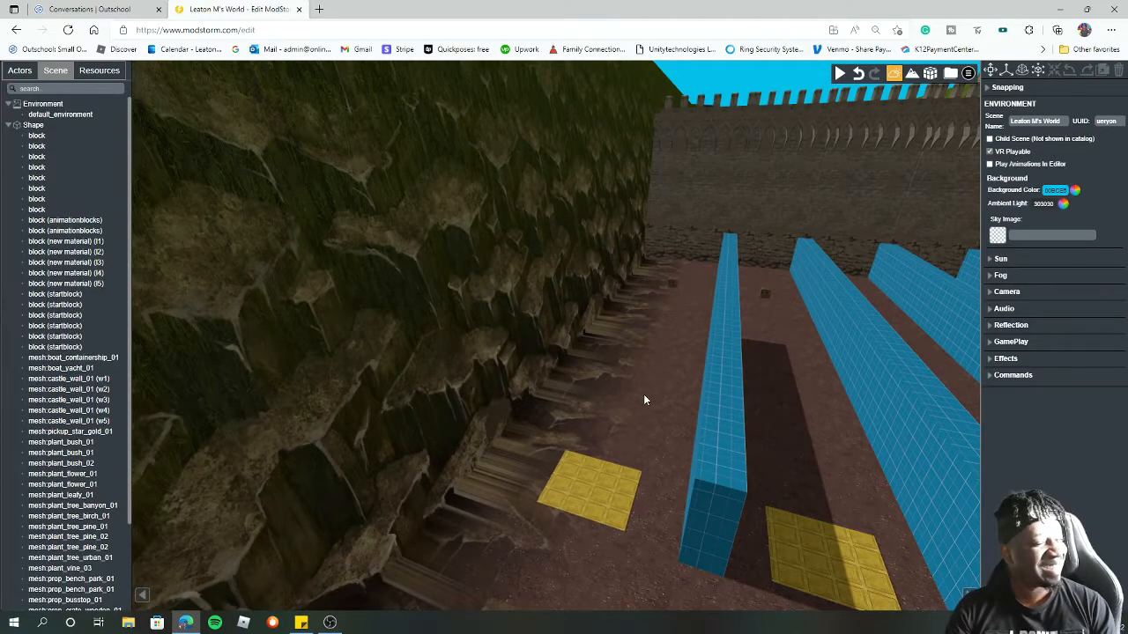
click(673, 282)
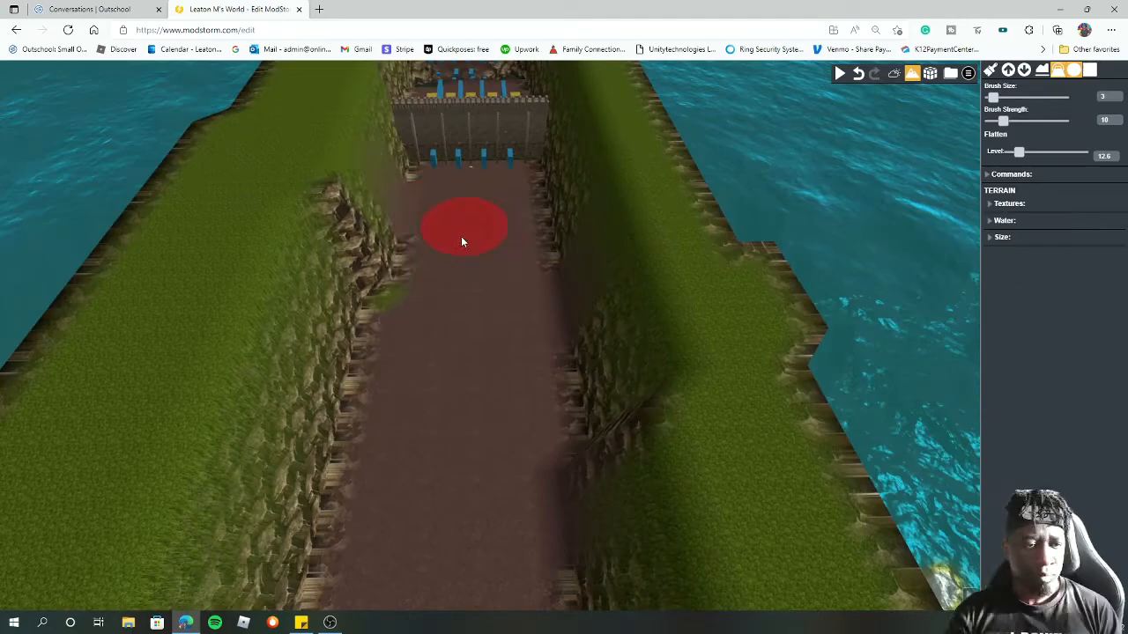
- Flatten the terrain across the path beyond the castle wall to level 0.5, carving a water channel with brush size 3 and strength 10
mouse_move(461, 236)
mouse_down()
mouse_move(482, 243)
mouse_move(446, 252)
mouse_up()
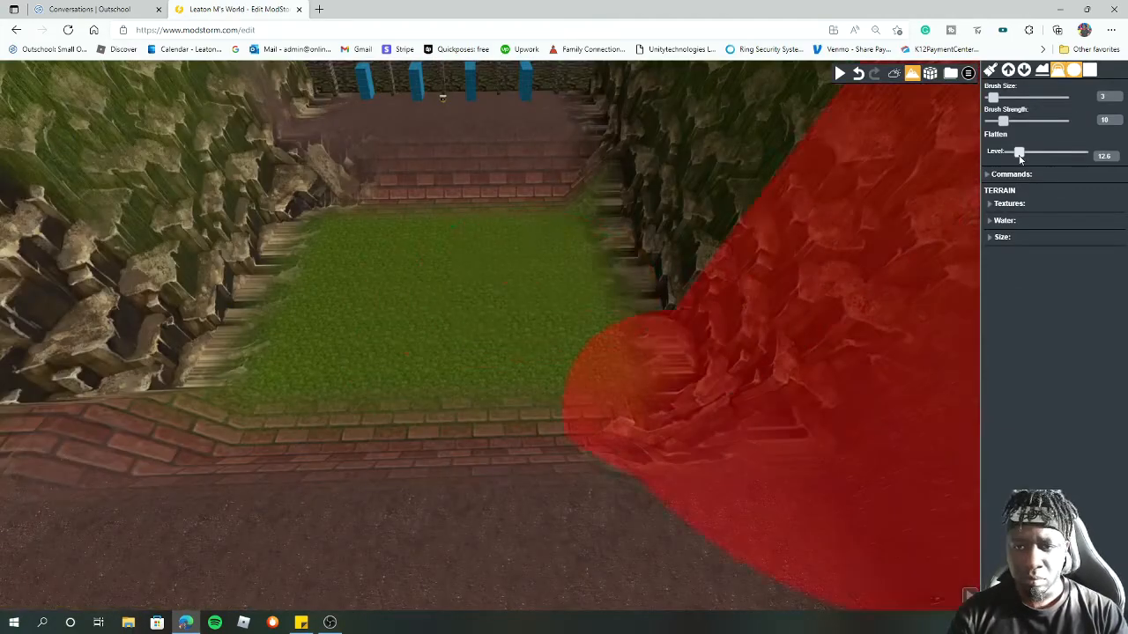
drag(1019, 153, 1010, 153)
mouse_move(467, 273)
mouse_down()
mouse_move(549, 318)
mouse_move(379, 412)
mouse_move(491, 435)
mouse_up()
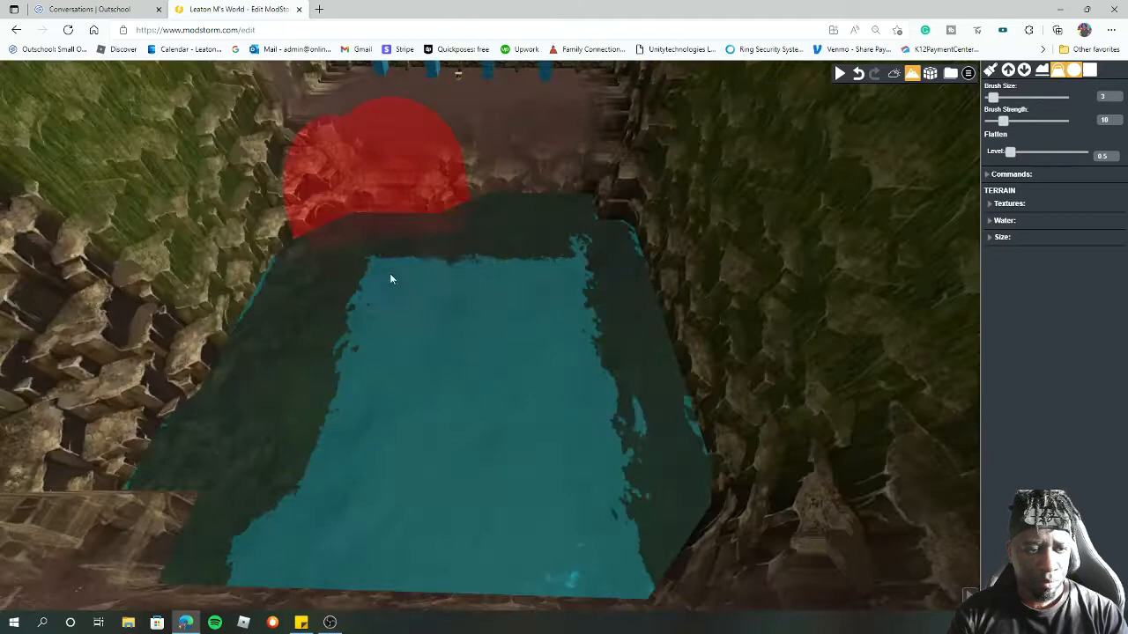
right_drag(389, 273, 493, 289)
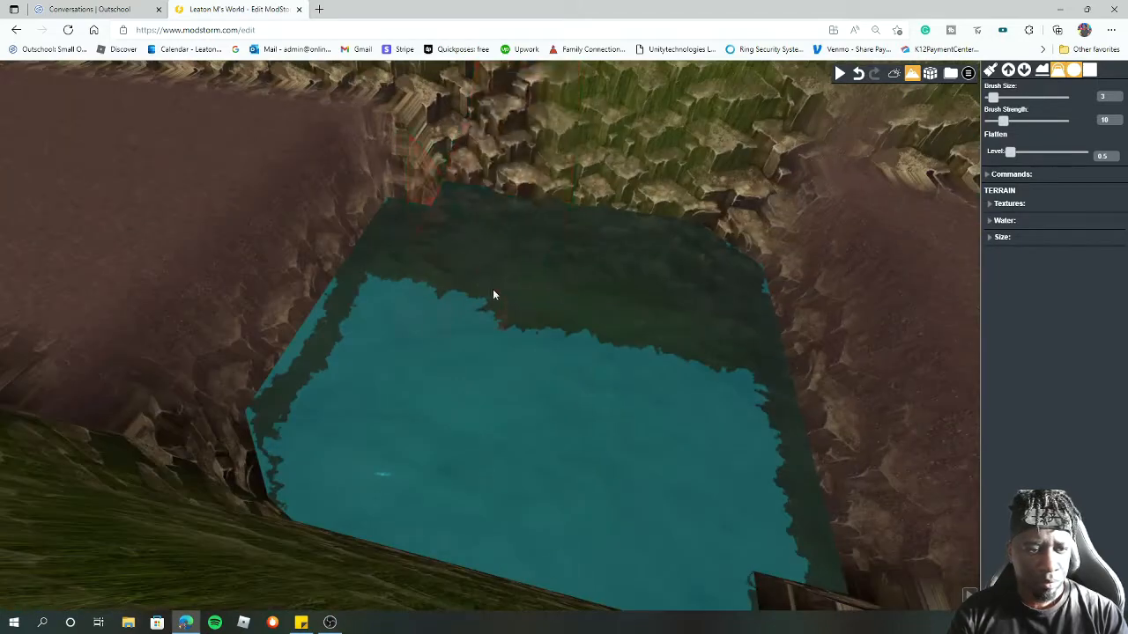
mouse_move(493, 289)
mouse_down()
mouse_move(467, 288)
mouse_move(622, 318)
mouse_up()
mouse_move(622, 318)
right_down()
mouse_move(448, 248)
mouse_move(650, 242)
mouse_move(534, 194)
mouse_move(365, 226)
mouse_move(435, 172)
right_up()
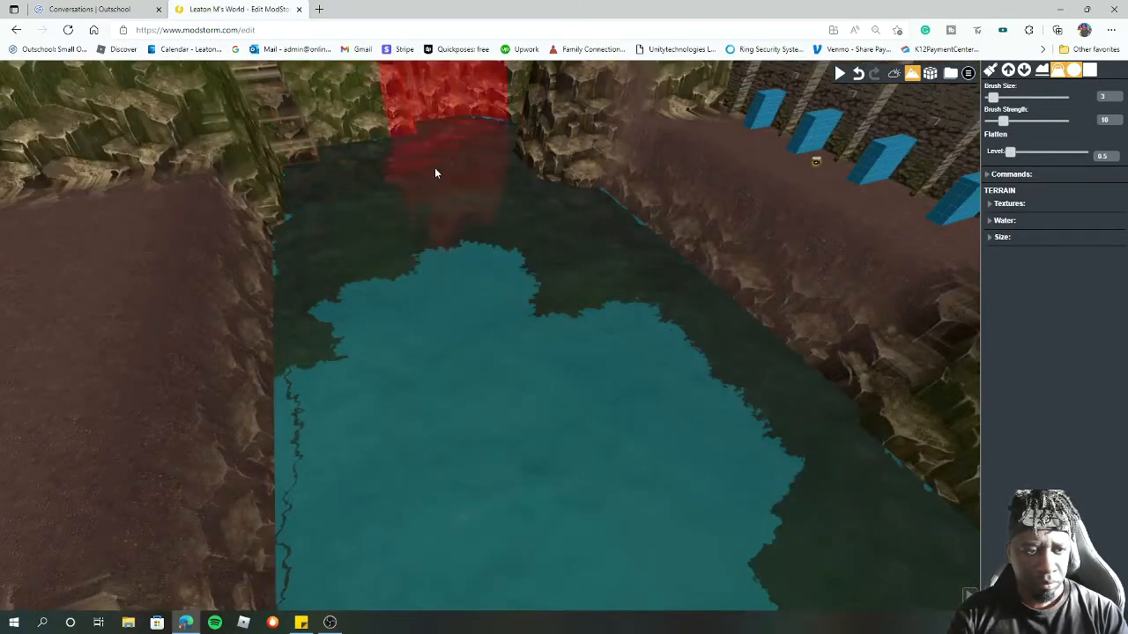
drag(434, 172, 488, 176)
mouse_move(488, 176)
right_down()
mouse_move(602, 248)
mouse_move(250, 309)
mouse_move(423, 299)
right_up()
- Search the actors for "floor" and place a spacecraft_floor_04 piece at the side of the water channel
click(893, 73)
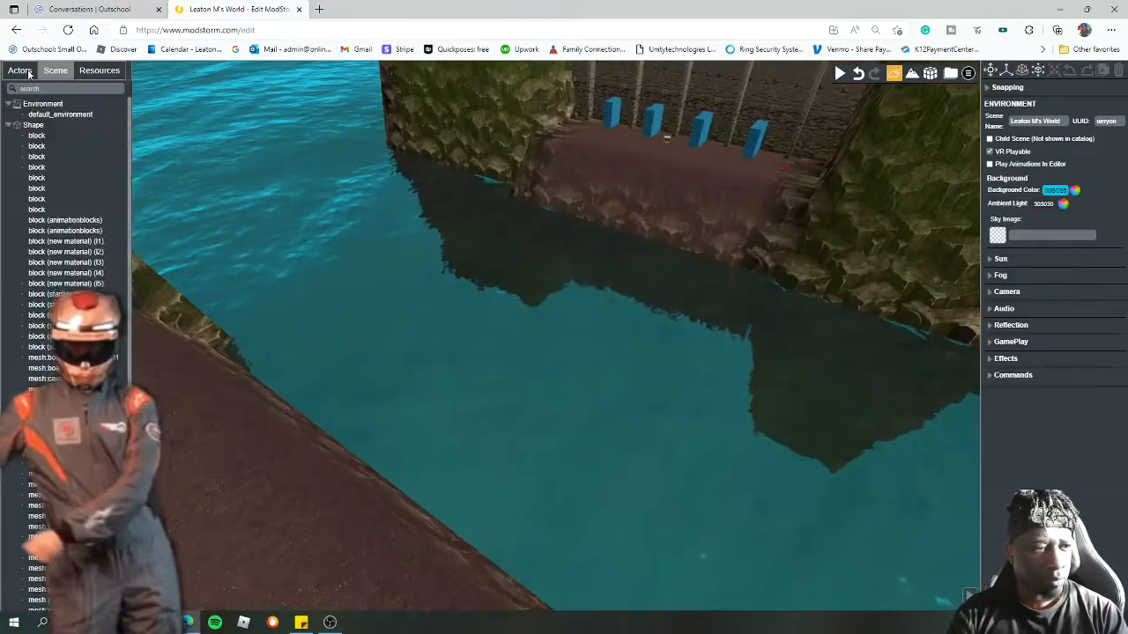
click(98, 70)
click(20, 70)
click(66, 89)
text(floor)
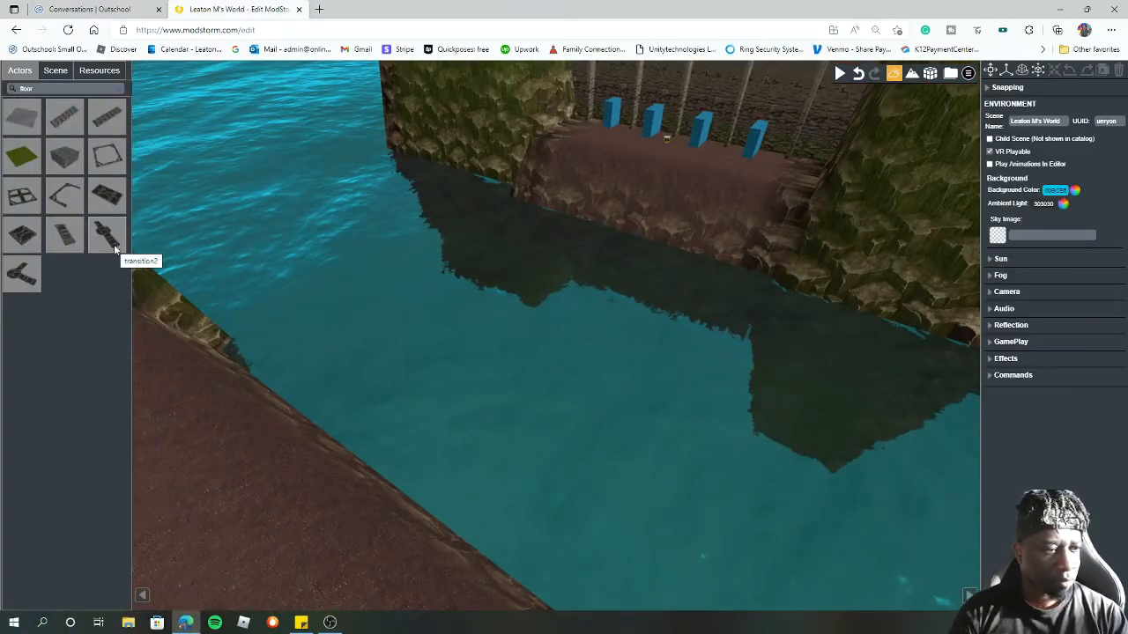
drag(74, 160, 892, 262)
- Stretch the floor piece along Z to a scale of about 11.29 so it bridges the channel
right_drag(572, 231, 304, 231)
drag(631, 264, 724, 199)
right_drag(564, 255, 847, 264)
drag(610, 212, 618, 241)
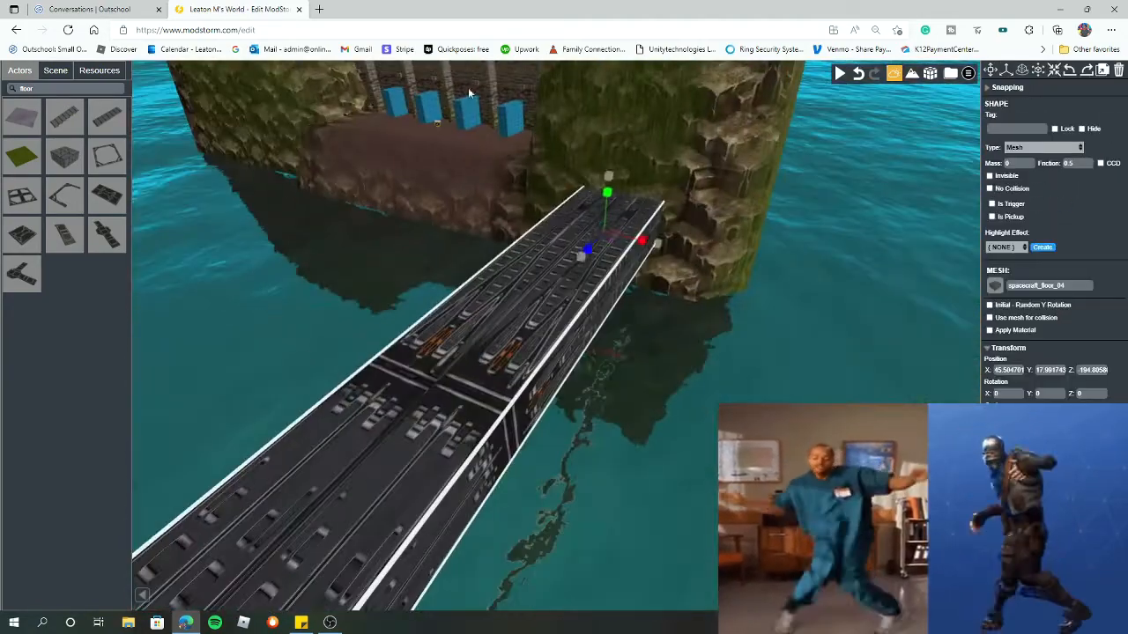
right_drag(469, 92, 655, 290)
click(535, 355)
right_drag(534, 354, 497, 285)
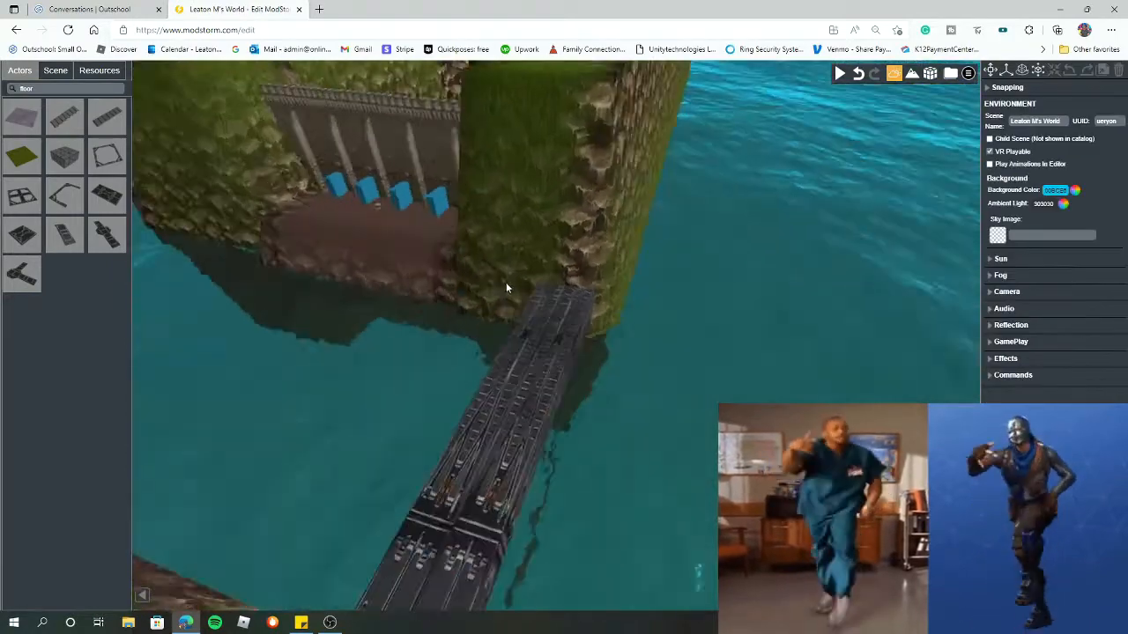
- Duplicate the floor bridge and move the copy along X to about -48.5, across the opposite end of the channel
click(646, 267)
right_drag(646, 268, 429, 224)
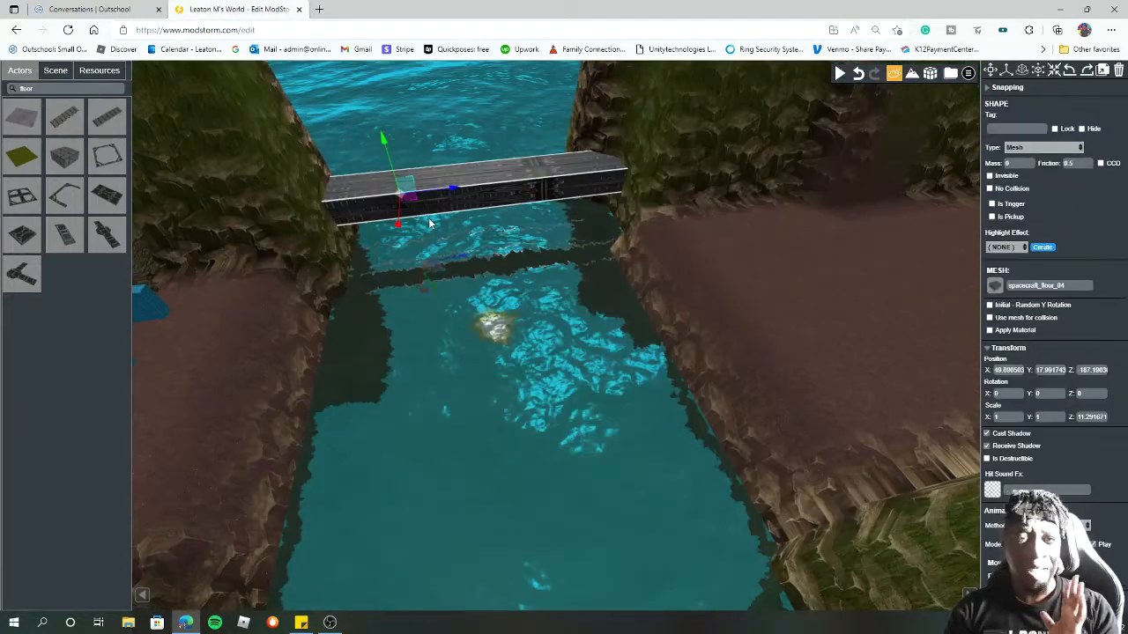
key(ctrl+d)
drag(398, 224, 407, 423)
scroll(441, 414, down, 5)
drag(491, 406, 582, 629)
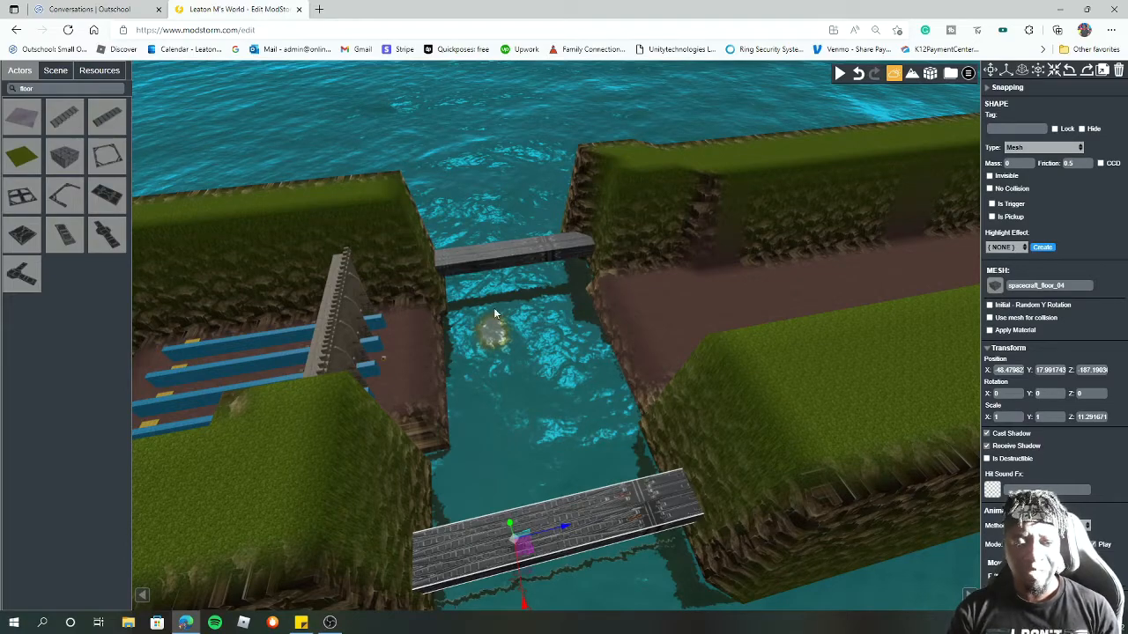
- Add a block on the ground beside the channel and enlarge it uniformly to about 15.86
click(98, 70)
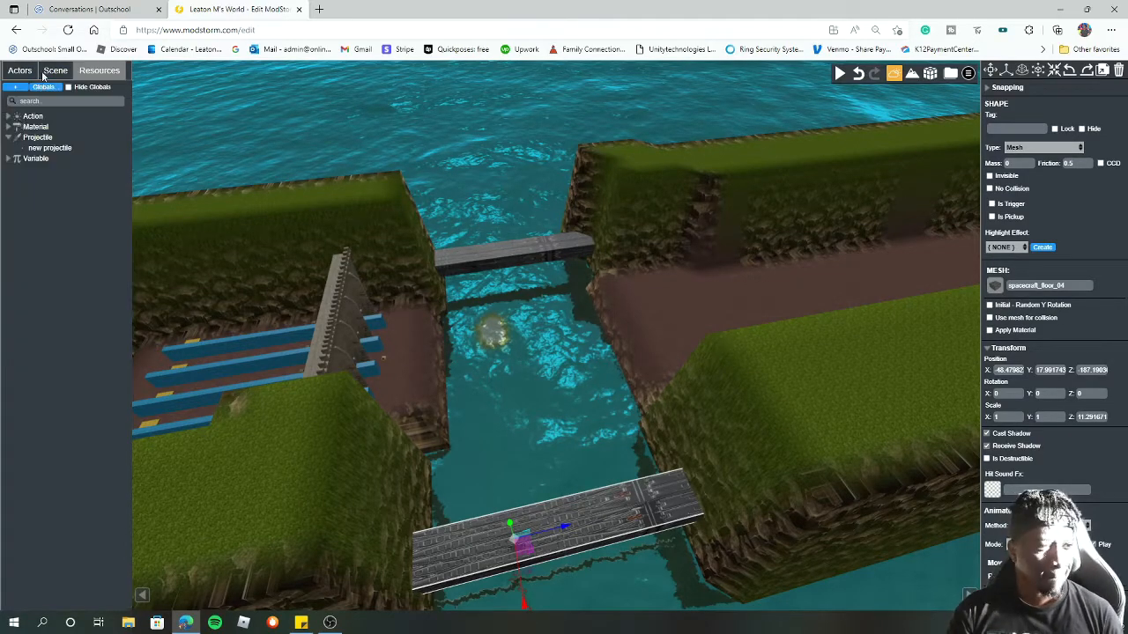
click(21, 70)
click(65, 117)
scroll(441, 374, up, 5)
click(456, 379)
scroll(493, 352, up, 5)
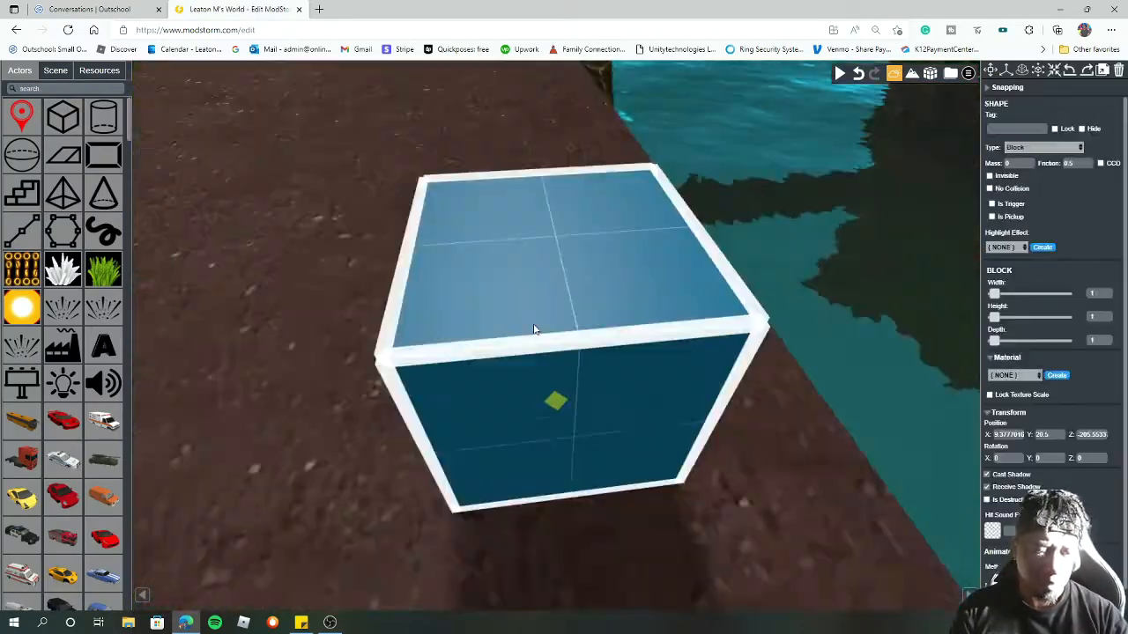
scroll(555, 343, down, 4)
click(584, 354)
click(430, 357)
drag(428, 357, 437, 396)
scroll(440, 396, down, 5)
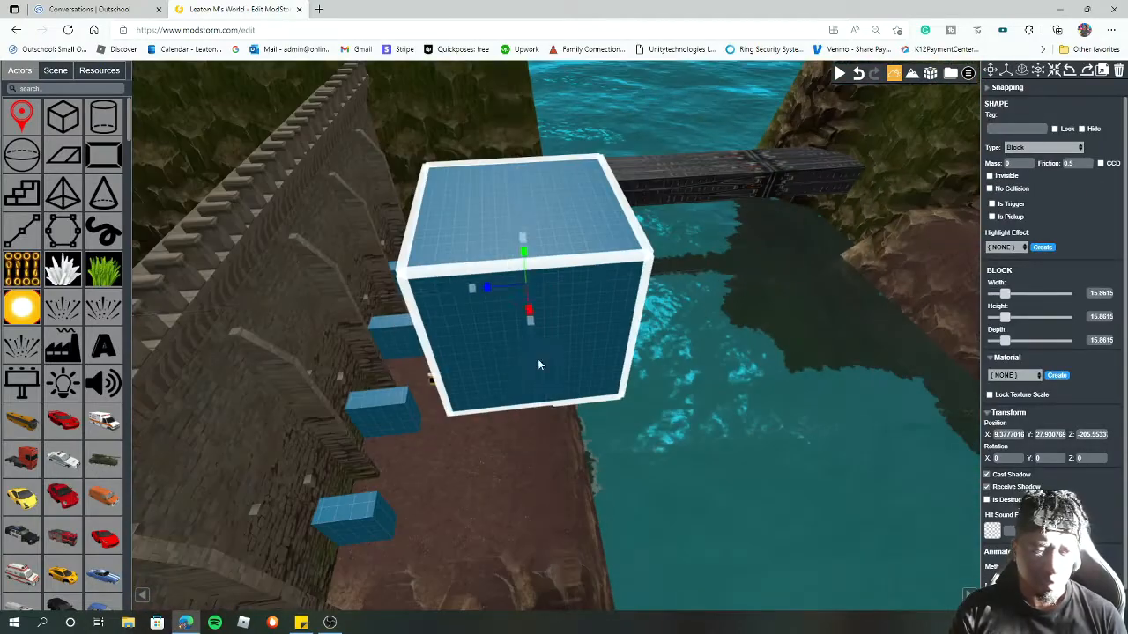
- Reshape the block into a plank spanning the water, about 3.2 wide, 0.7 high and 65.7 deep
mouse_move(531, 296)
mouse_down()
mouse_move(527, 284)
mouse_move(527, 304)
mouse_up()
drag(499, 347, 308, 362)
drag(478, 345, 749, 321)
drag(721, 385, 494, 387)
click(567, 333)
drag(550, 329, 271, 353)
drag(628, 264, 584, 295)
click(577, 356)
drag(578, 310, 579, 335)
drag(723, 370, 555, 388)
click(555, 387)
drag(604, 390, 648, 393)
click(556, 392)
- Duplicate the plank and move the copies sideways until five parallel planks cross the water
key(ctrl+d)
click(603, 397)
click(1103, 70)
click(599, 398)
click(594, 398)
key(ctrl+d)
drag(647, 393, 599, 421)
click(500, 388)
click(474, 411)
drag(524, 414, 521, 409)
- Reposition the outermost plank on the negative X side and set the opposite outer plank's X position to 28
scroll(1005, 335, down, 1)
text(-)
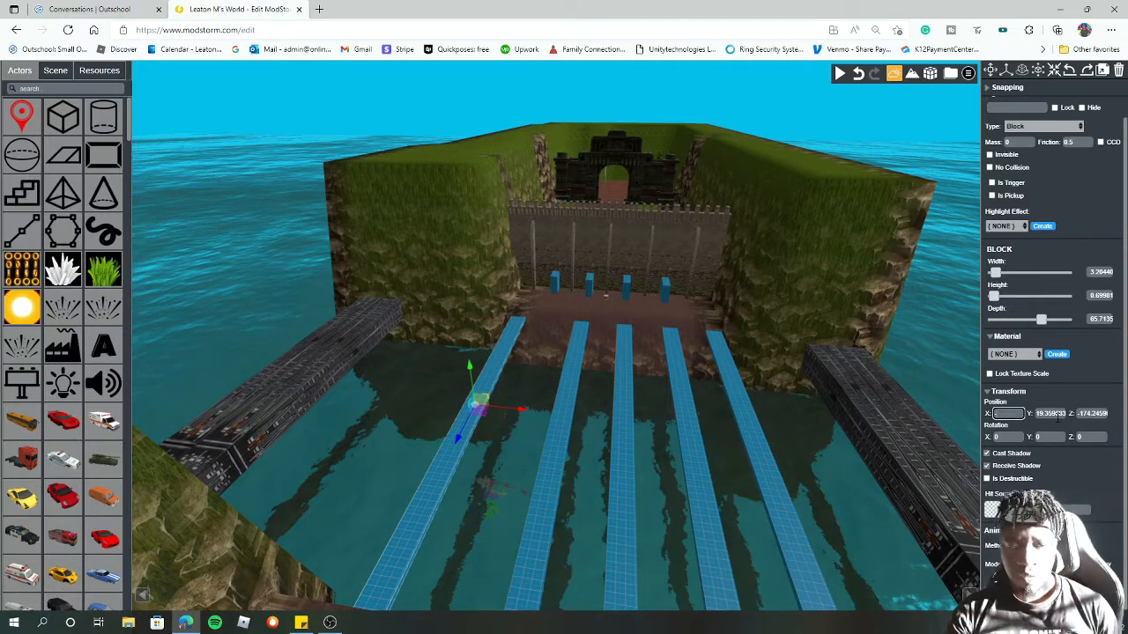
text(174.2)
key(Return)
click(752, 411)
drag(994, 414, 1059, 413)
text(28)
key(Return)
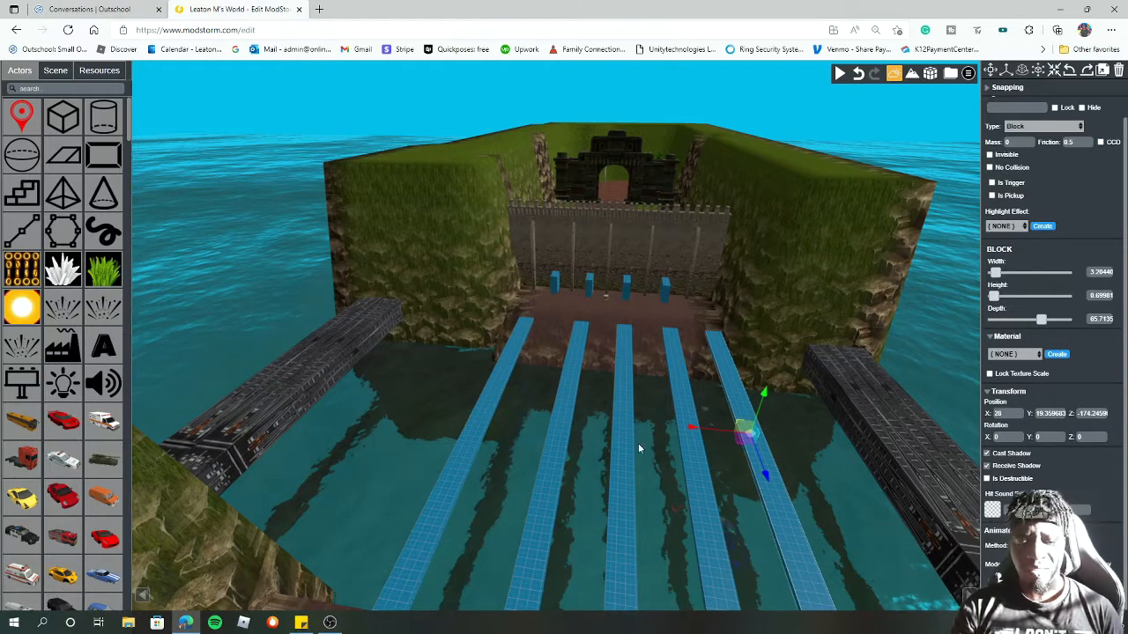
- Shift the inner planks along X to space them evenly between the two outer planks
click(483, 428)
click(557, 426)
drag(607, 418, 591, 416)
right_drag(608, 432, 534, 427)
click(536, 431)
drag(571, 422, 559, 421)
click(589, 430)
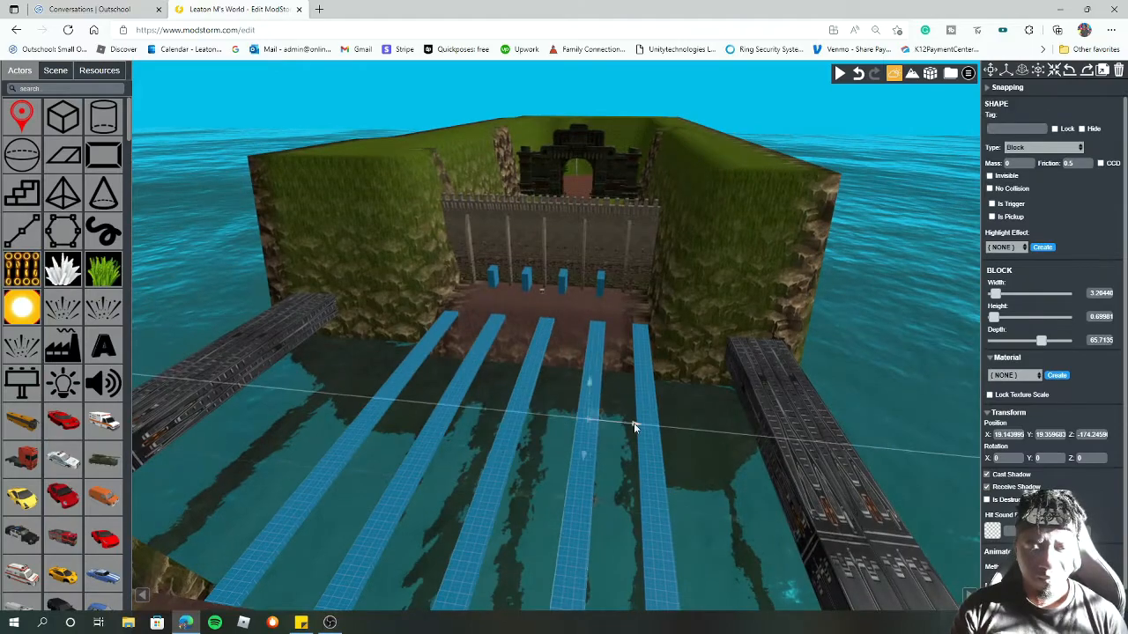
drag(634, 426, 626, 426)
- Narrow the five planks to a width of 1.4
right_drag(626, 425, 561, 327)
click(578, 385)
mouse_move(622, 389)
right_down()
mouse_move(590, 439)
mouse_move(620, 388)
right_up()
click(591, 440)
click(620, 379)
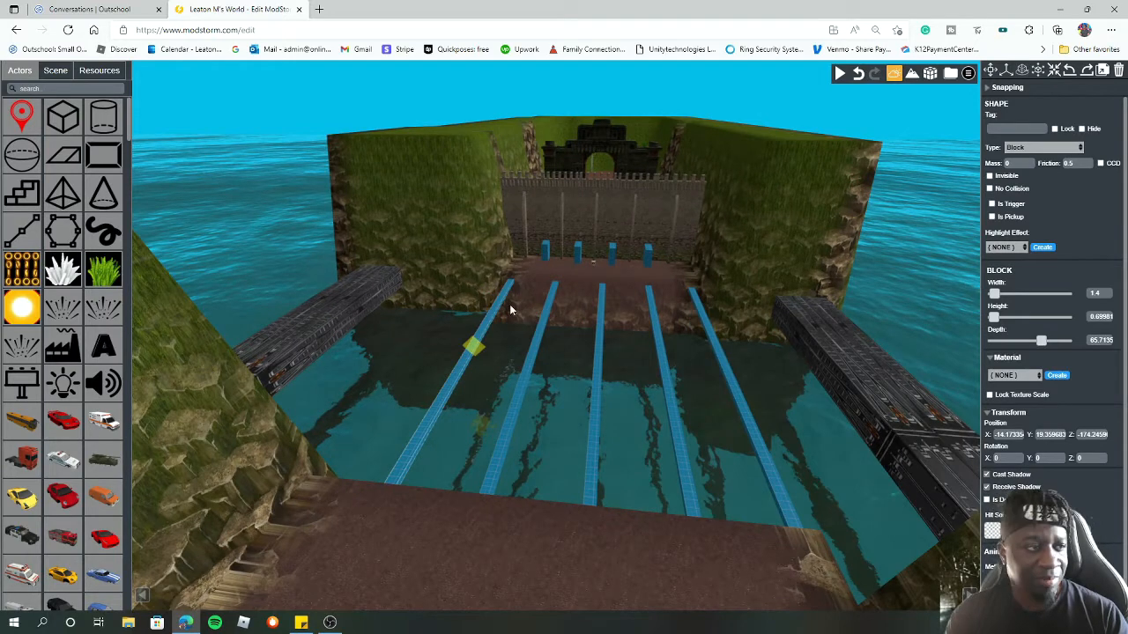
- Place a weapon_cannon_01 actor on the floor bridge beside the planks and scale it up uniformly to about 2.52
click(48, 89)
text(cannon)
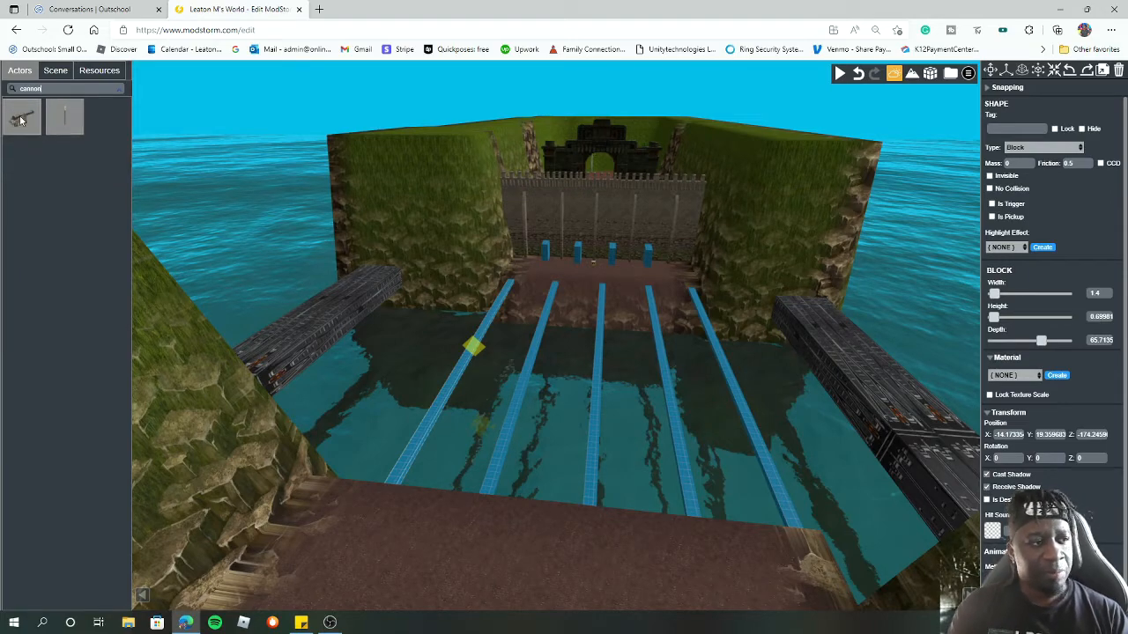
drag(22, 115, 860, 358)
double_click(865, 363)
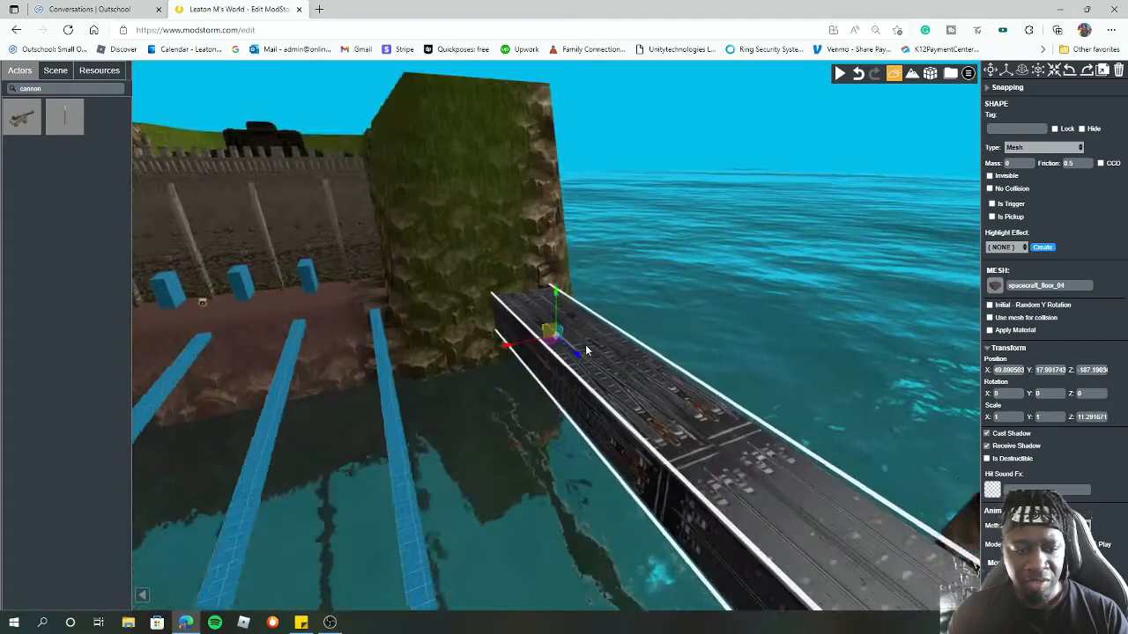
scroll(585, 344, up, 5)
drag(673, 387, 680, 391)
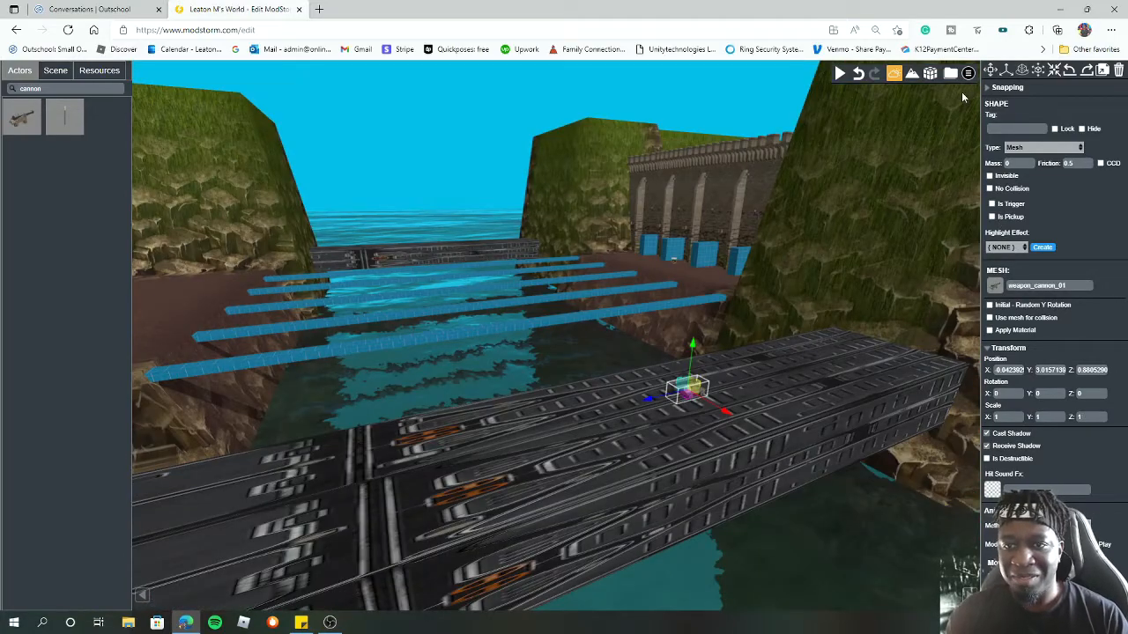
click(1038, 71)
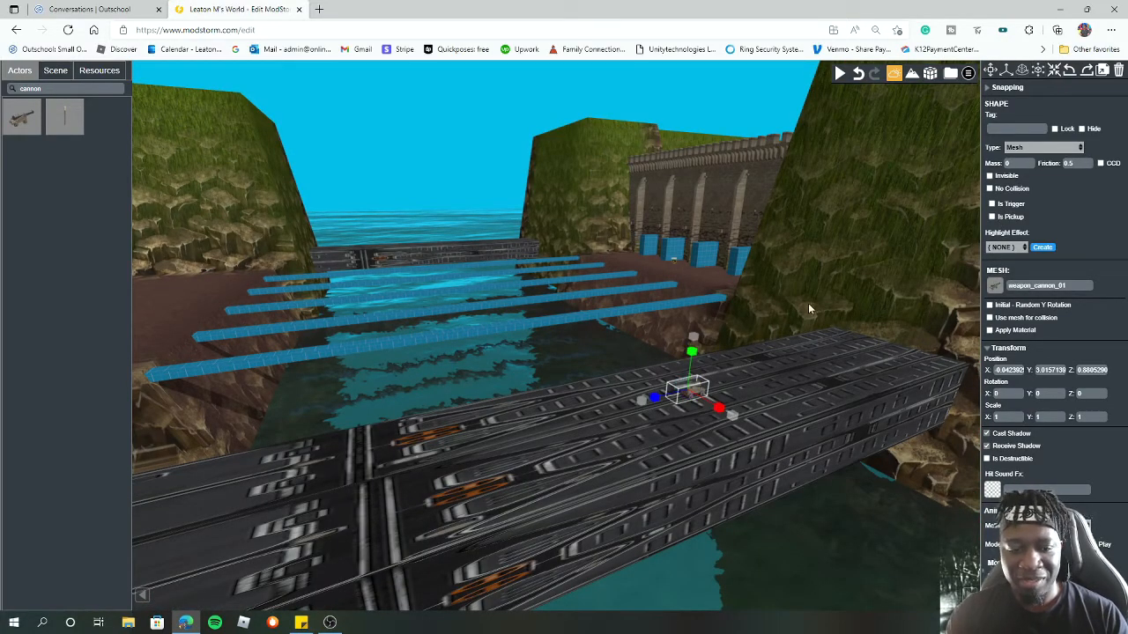
mouse_move(643, 403)
mouse_down()
mouse_move(632, 402)
mouse_move(648, 416)
mouse_up()
- Try turning the cannon around its vertical axis with the Rotate tool to aim it across the planks
click(1022, 71)
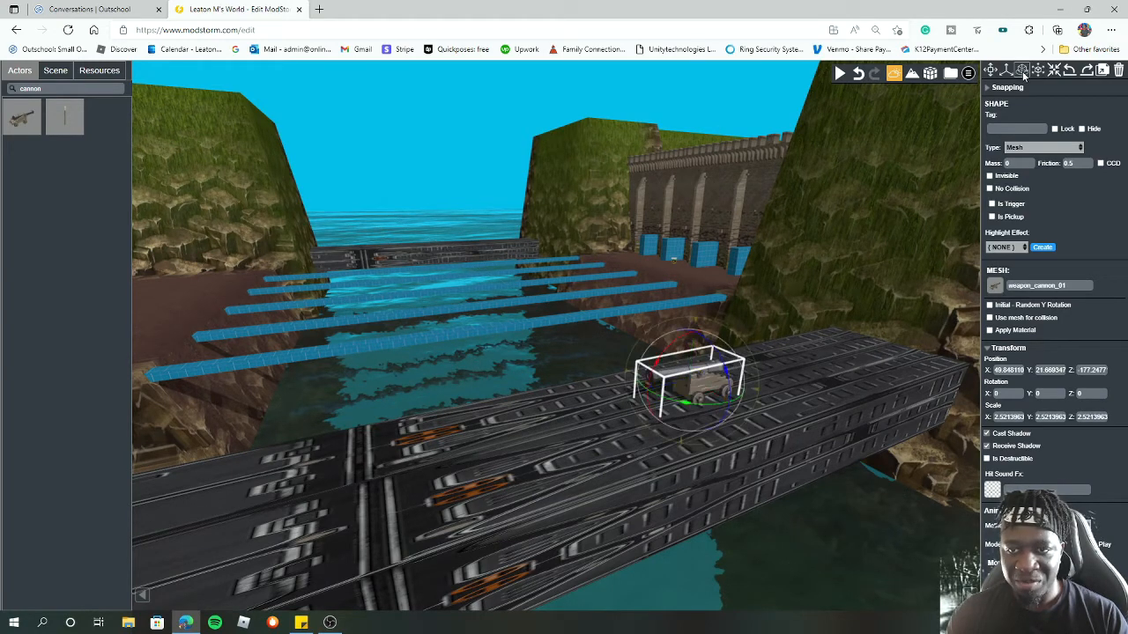
drag(718, 398, 659, 408)
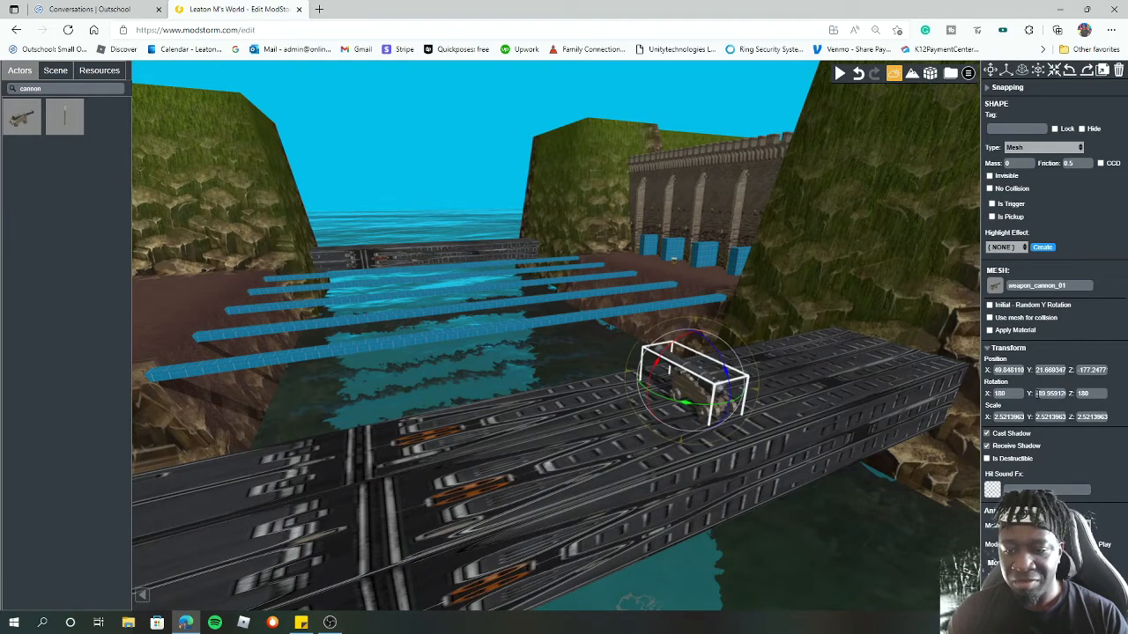
mouse_move(752, 416)
mouse_down()
mouse_move(708, 404)
mouse_move(753, 403)
mouse_up()
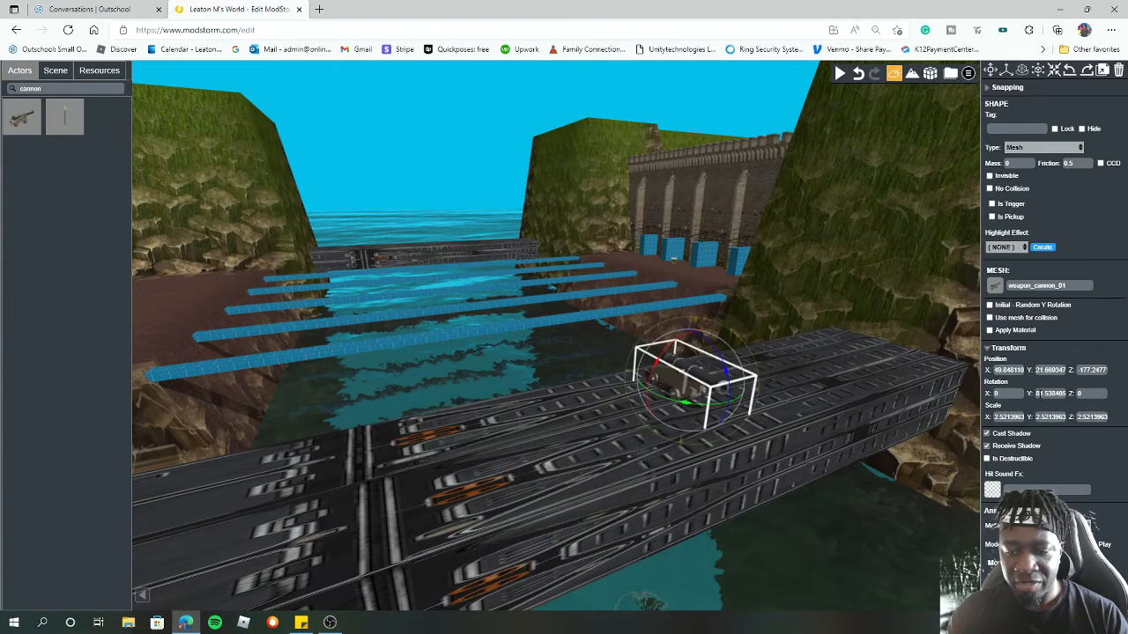
drag(722, 404, 634, 378)
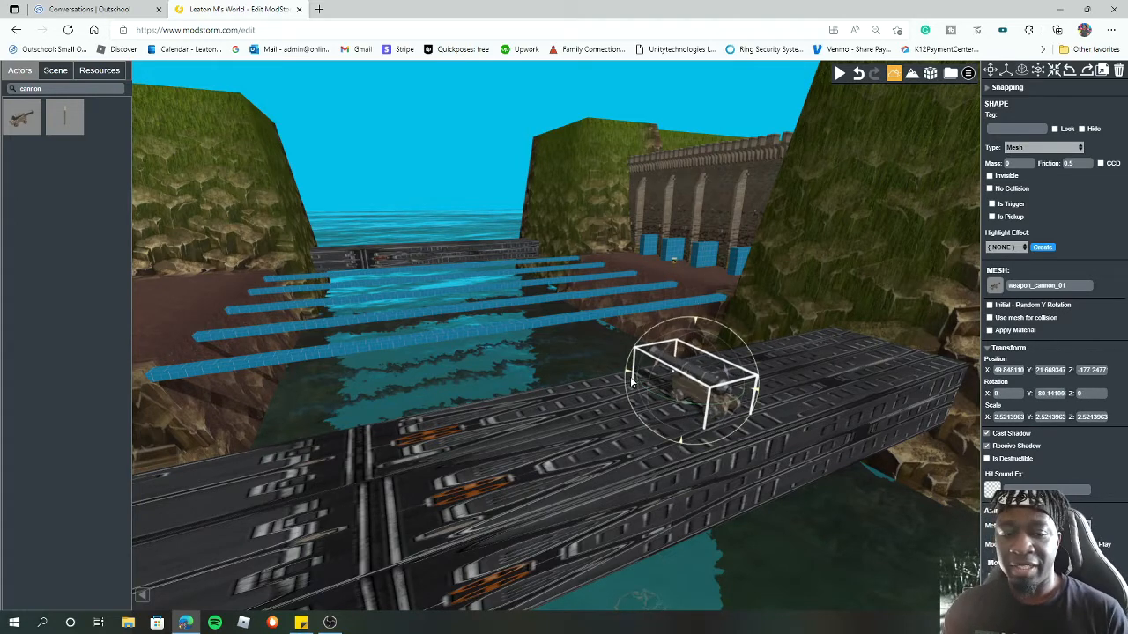
- Set the cannon's Y rotation to exactly 90
click(1048, 393)
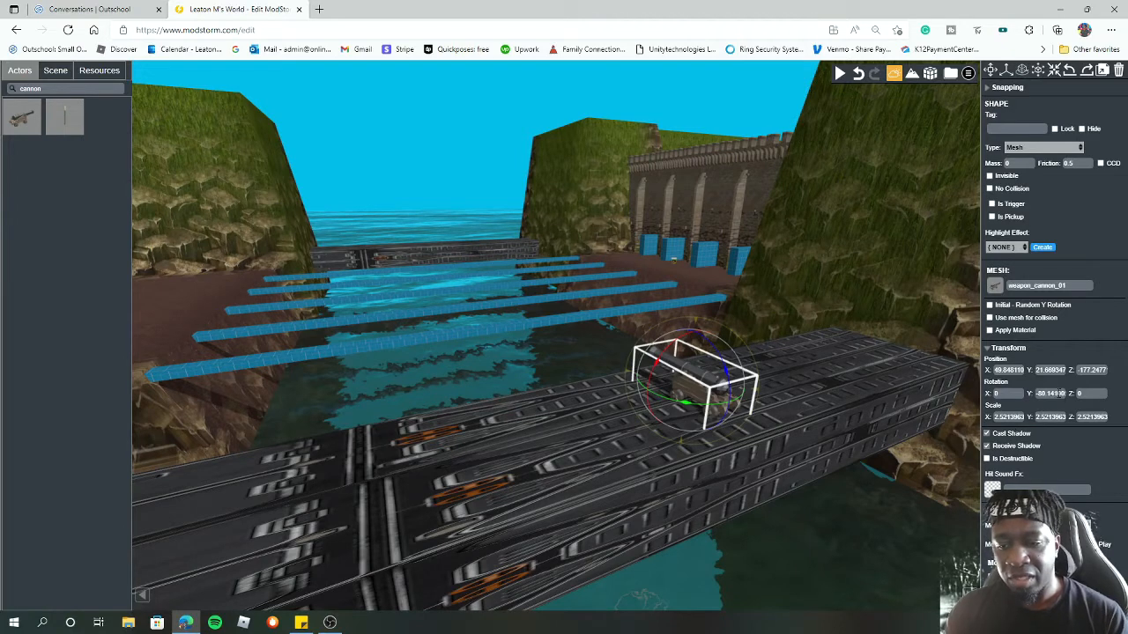
drag(1051, 394, 1075, 402)
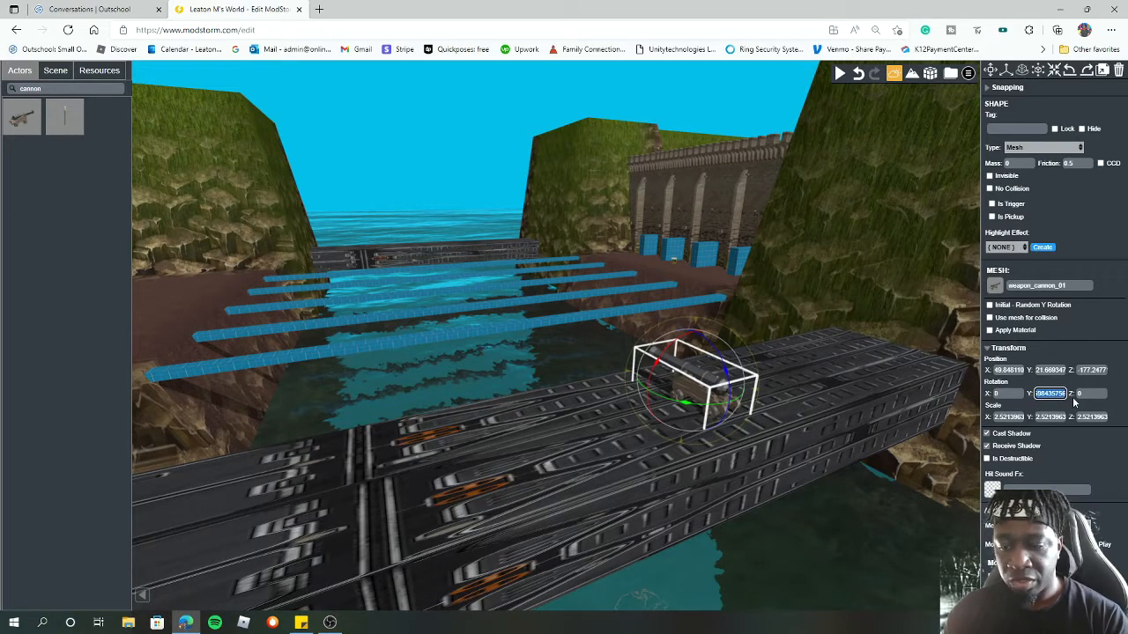
key(BackSpace)
text(90)
key(Return)
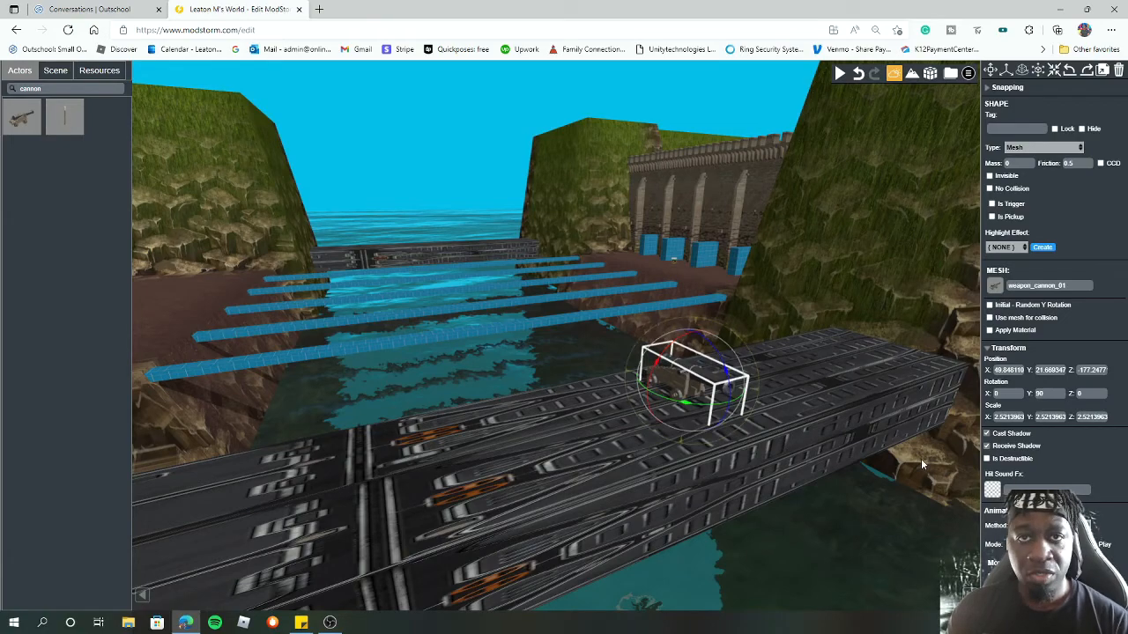
- Reselect the cannon on the floor bridge and set its Y rotation to -90 so it faces the planks
drag(905, 482, 787, 490)
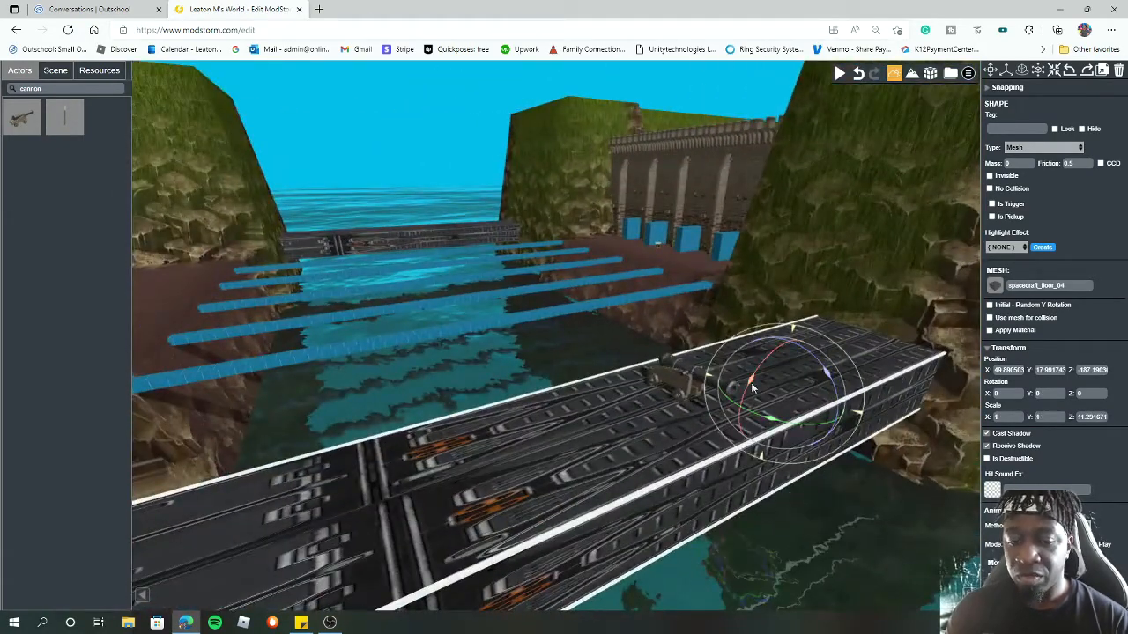
click(696, 378)
click(1053, 393)
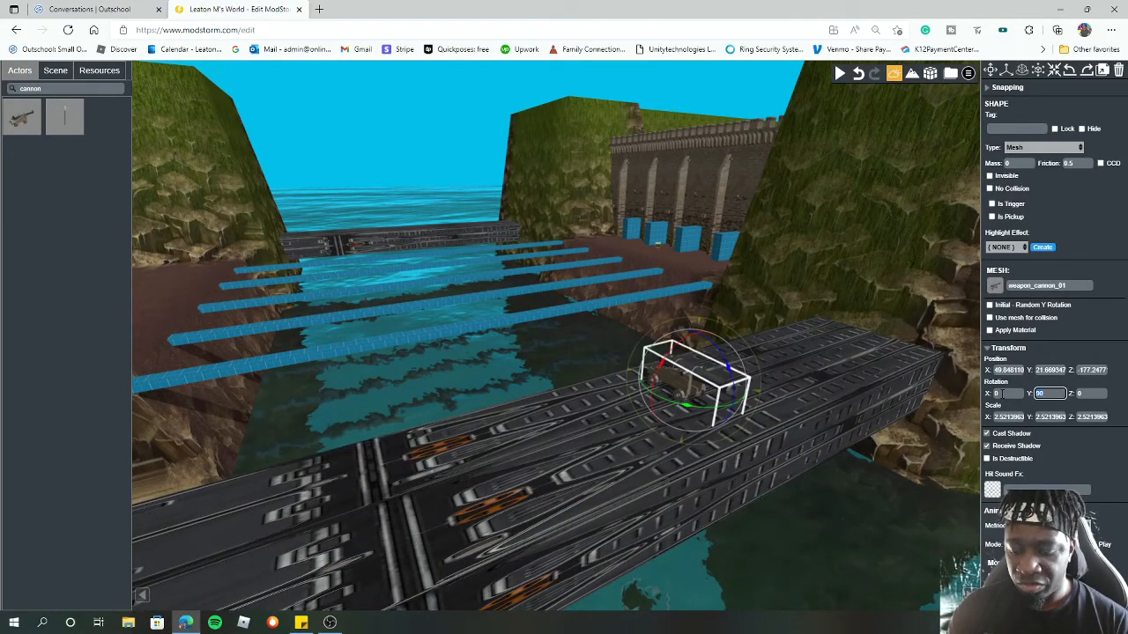
key(BackSpace)
key(BackSpace)
text(-90)
key(Return)
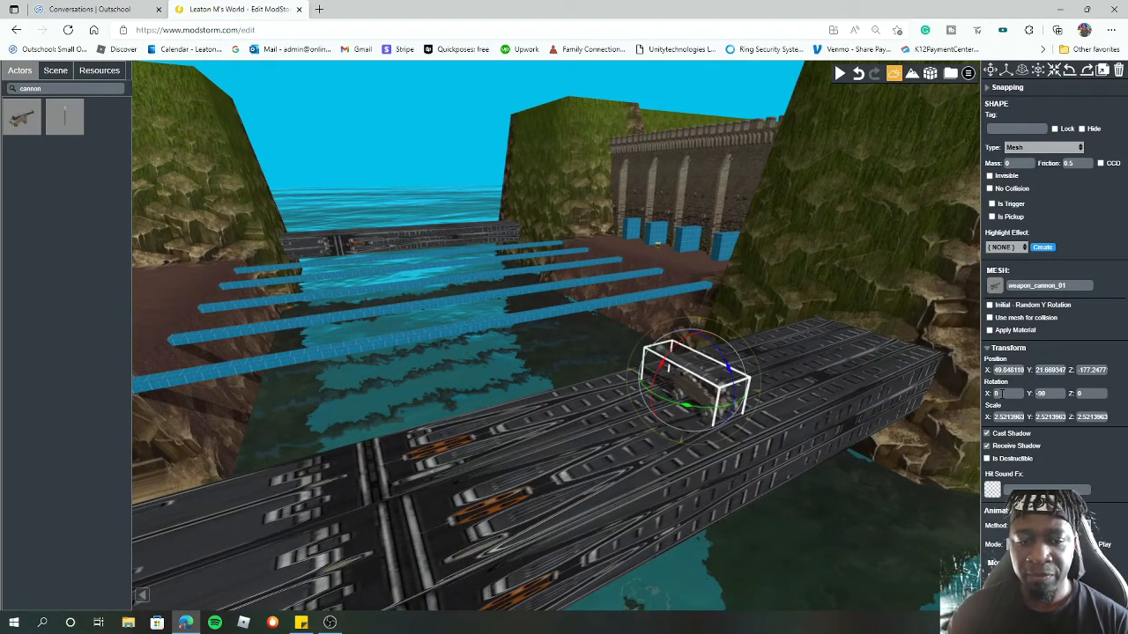
- Duplicate the cannon and move the copy onto the opposite bridge, at about X -47.74 and Z -185.85
drag(533, 345, 572, 394)
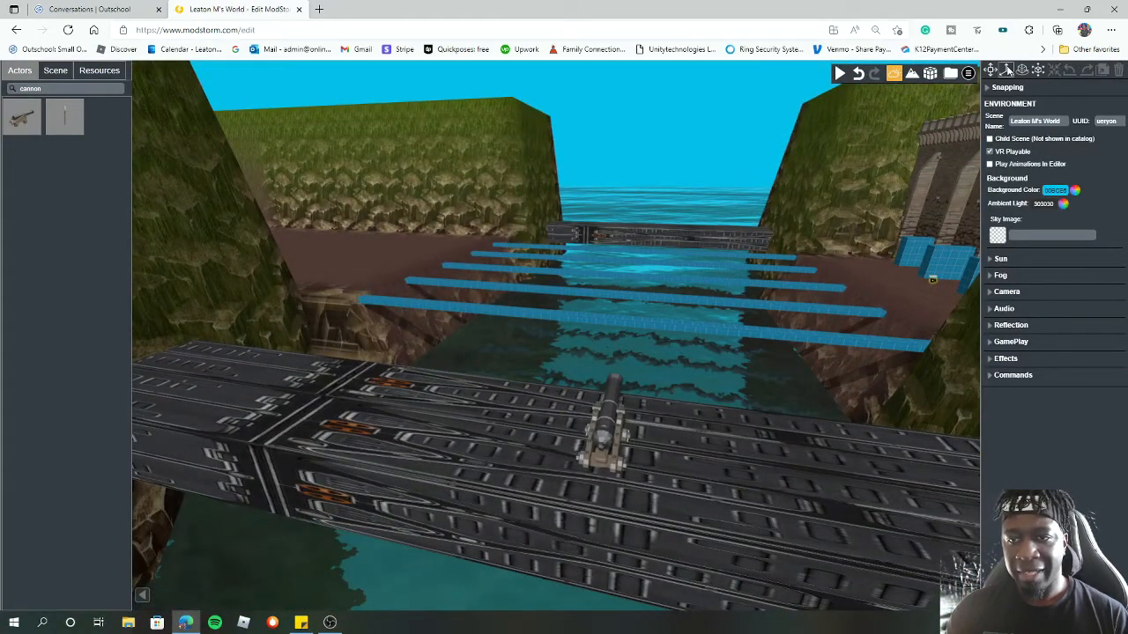
click(607, 434)
shift+drag(660, 425, 852, 446)
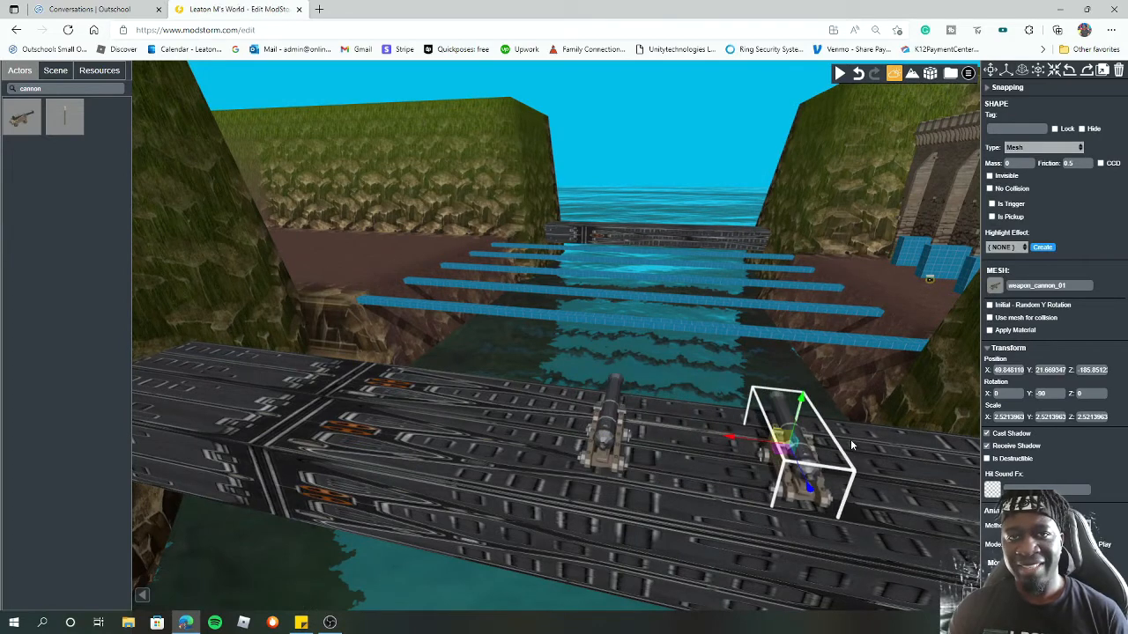
drag(811, 492, 699, 218)
key(f)
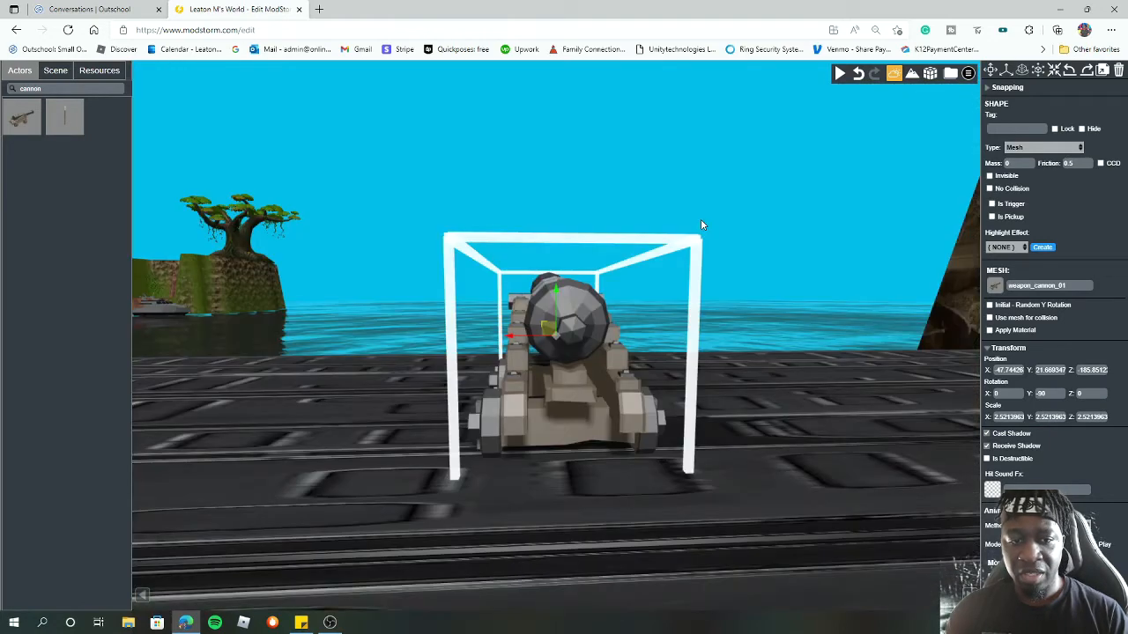
- Turn the copied cannon on the opposite bridge back toward the planks by setting its Y rotation to 90
click(719, 303)
scroll(717, 323, down, 10)
right_drag(601, 276, 765, 337)
drag(765, 336, 419, 425)
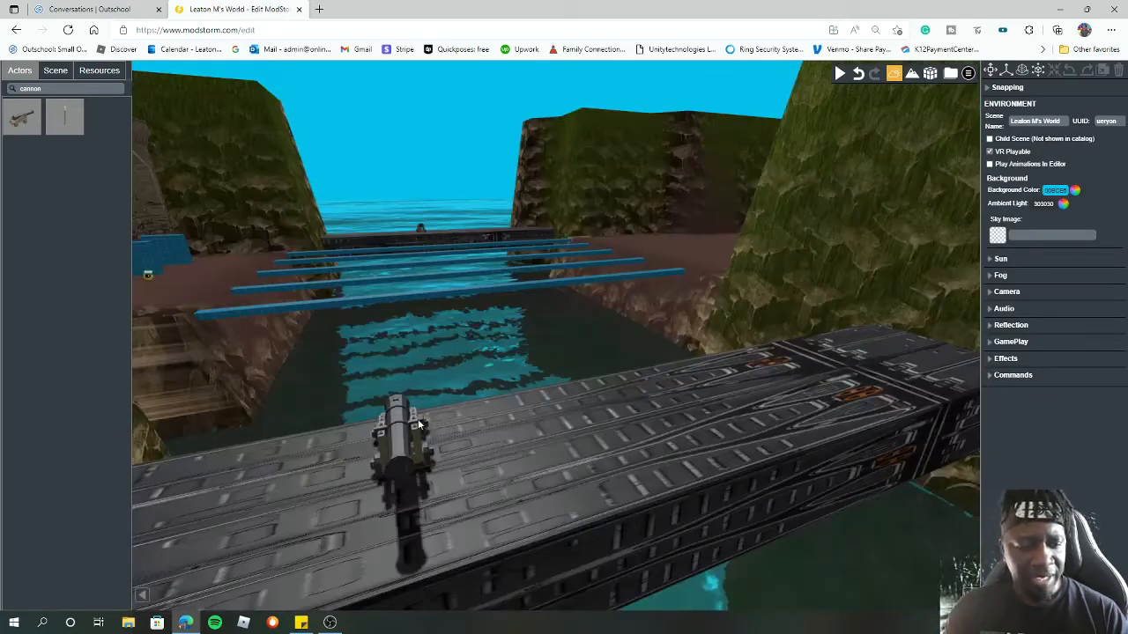
click(419, 424)
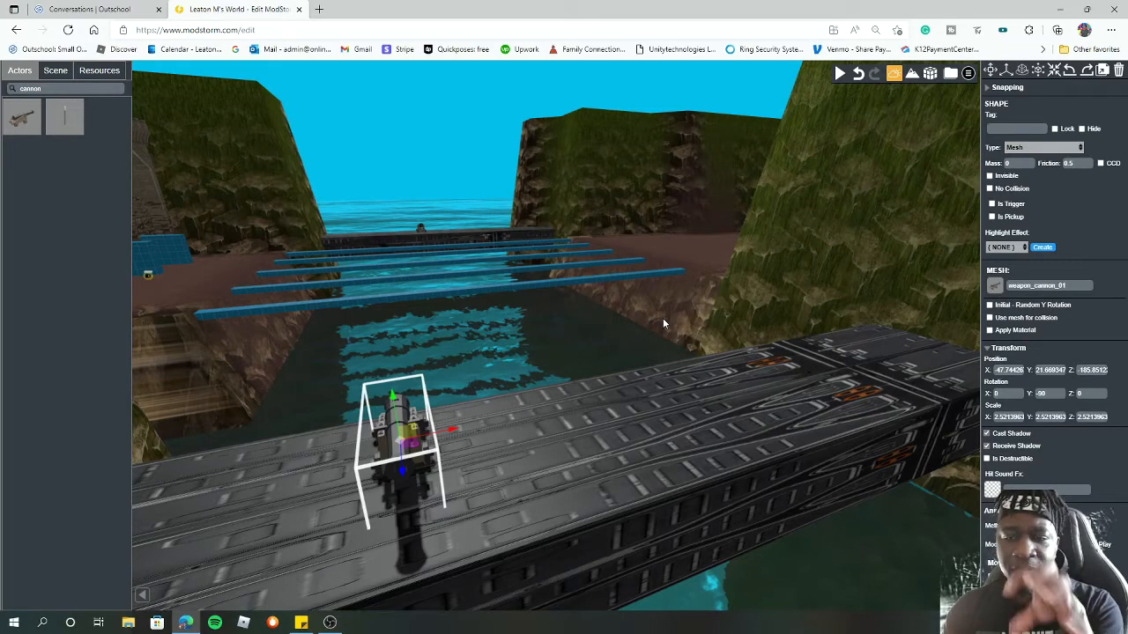
click(422, 226)
key(f)
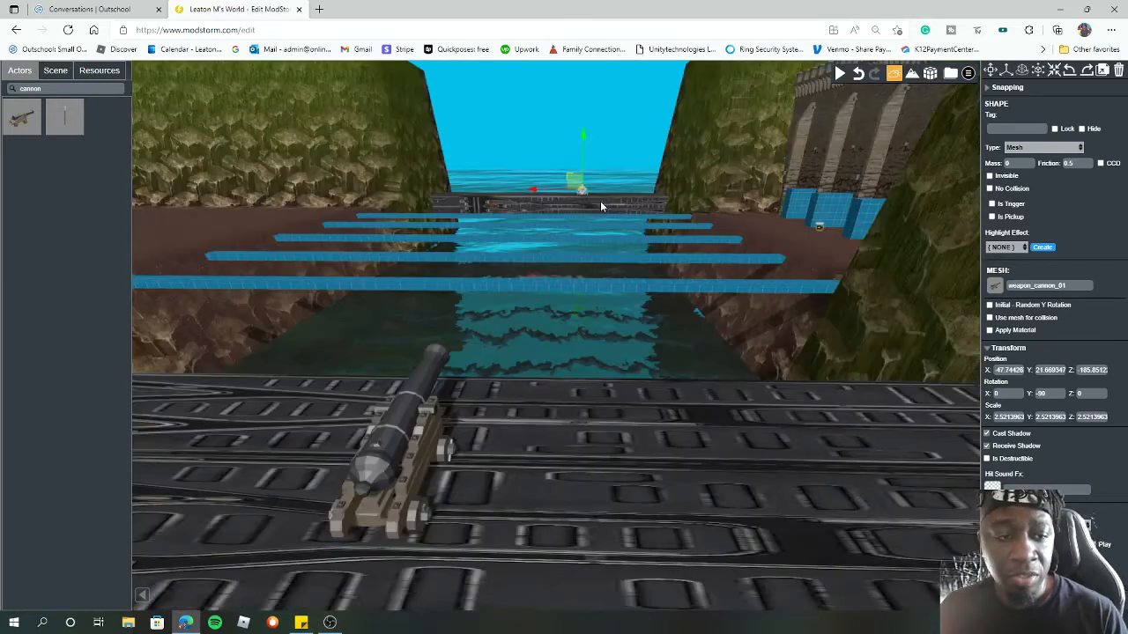
key(f)
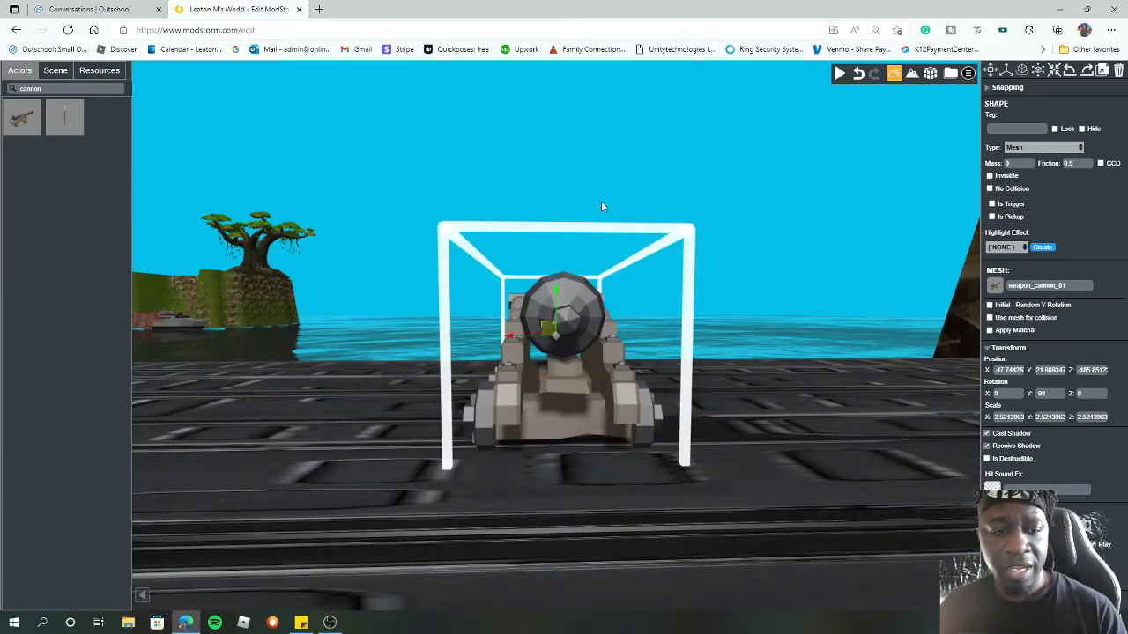
drag(1052, 394, 1003, 395)
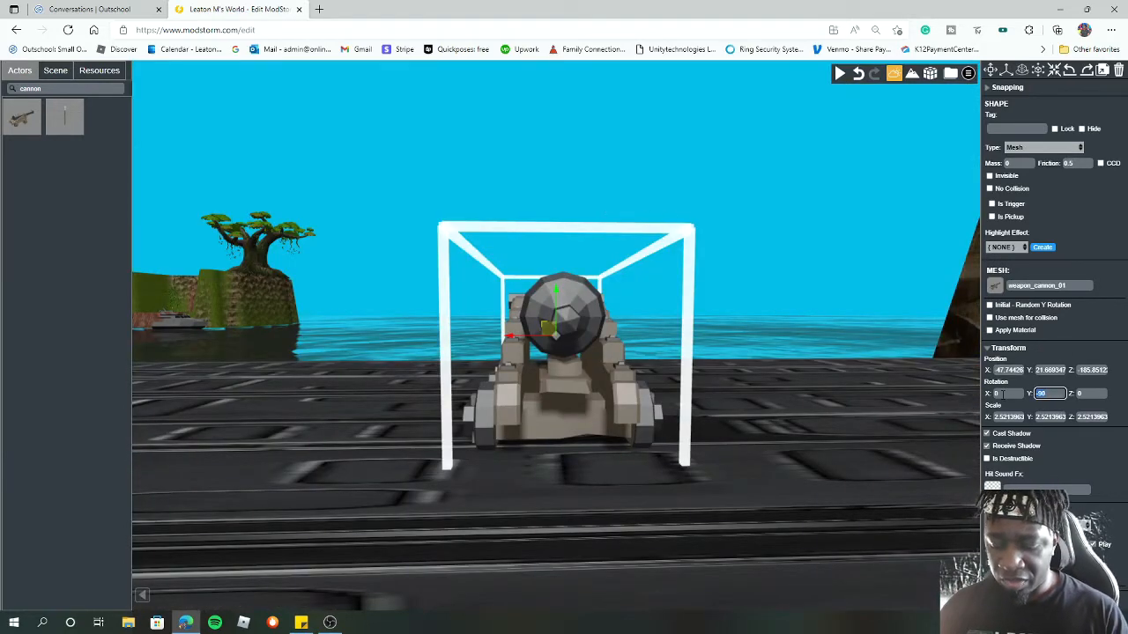
text(90)
key(Return)
- Slide the copied cannon along its bridge to the end by the cliff, at about Z -149.65
scroll(705, 347, down, 5)
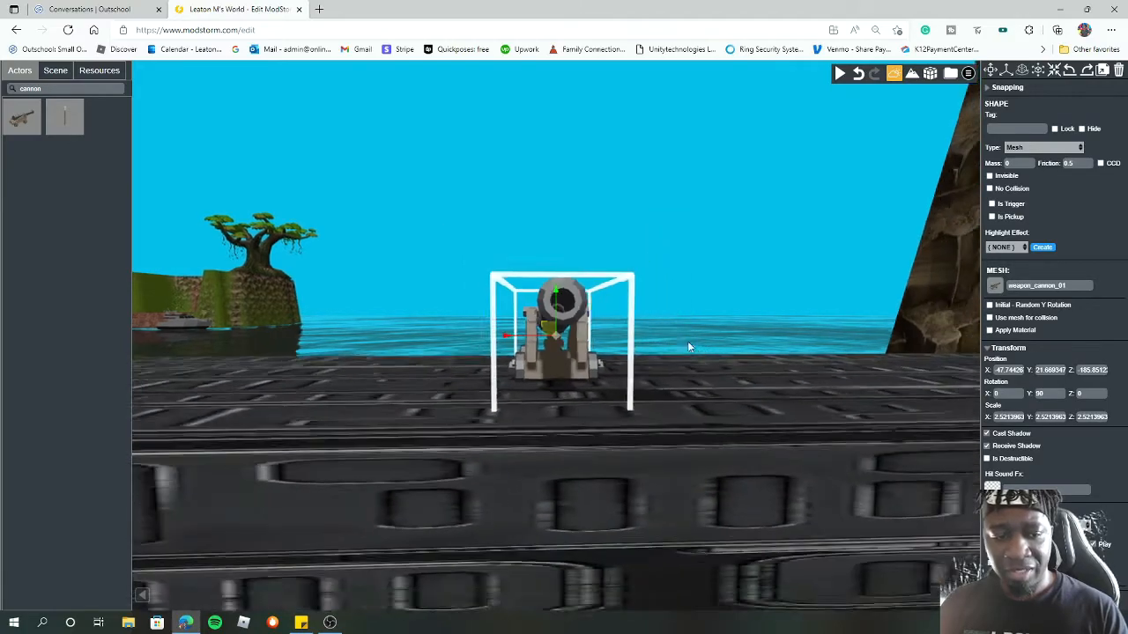
right_drag(688, 341, 778, 443)
drag(778, 446, 936, 444)
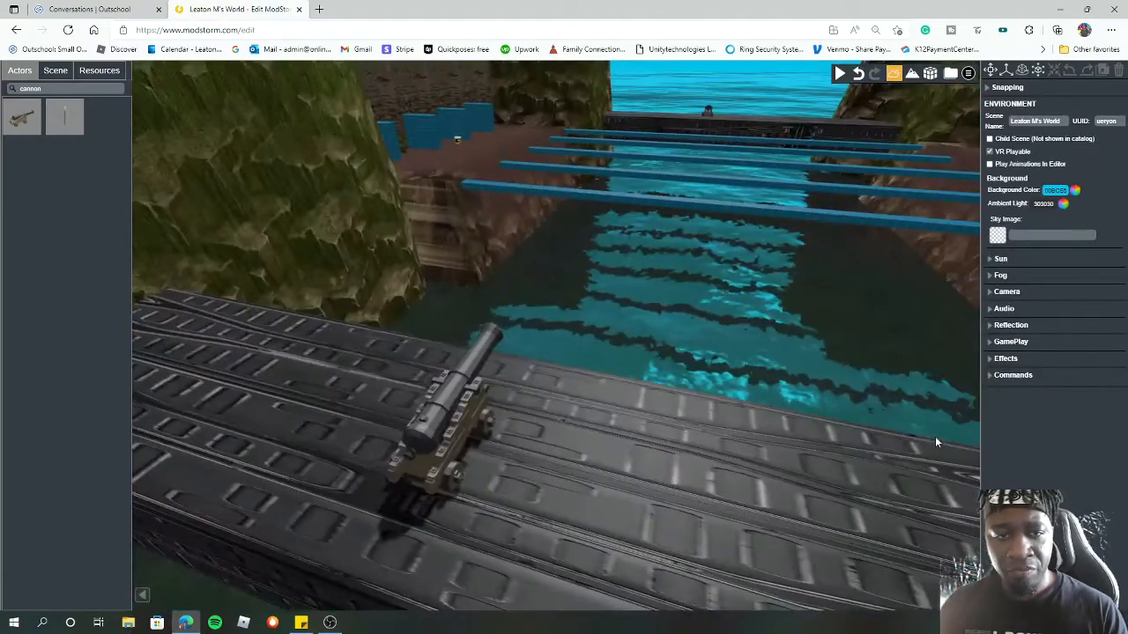
drag(681, 236, 668, 327)
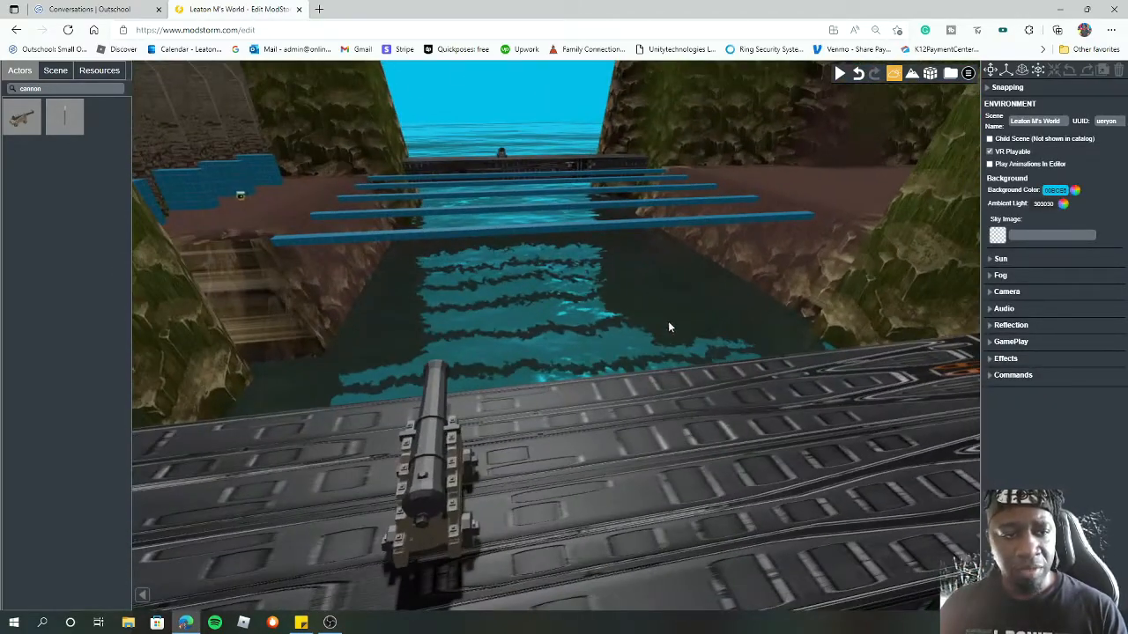
scroll(561, 411, down, 6)
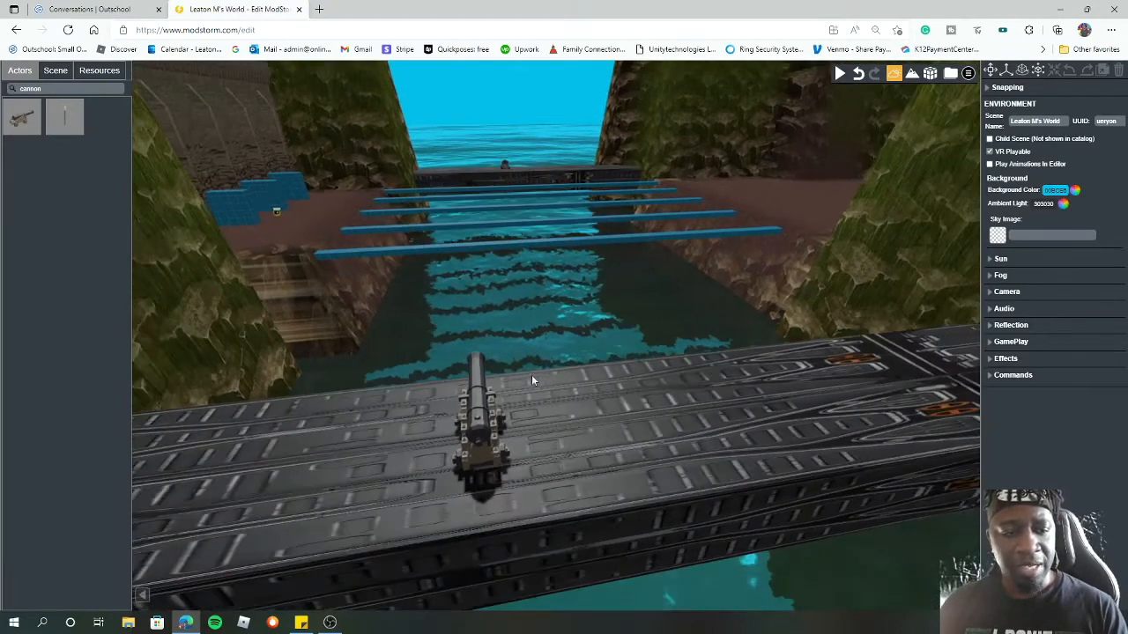
click(492, 418)
drag(539, 391, 646, 432)
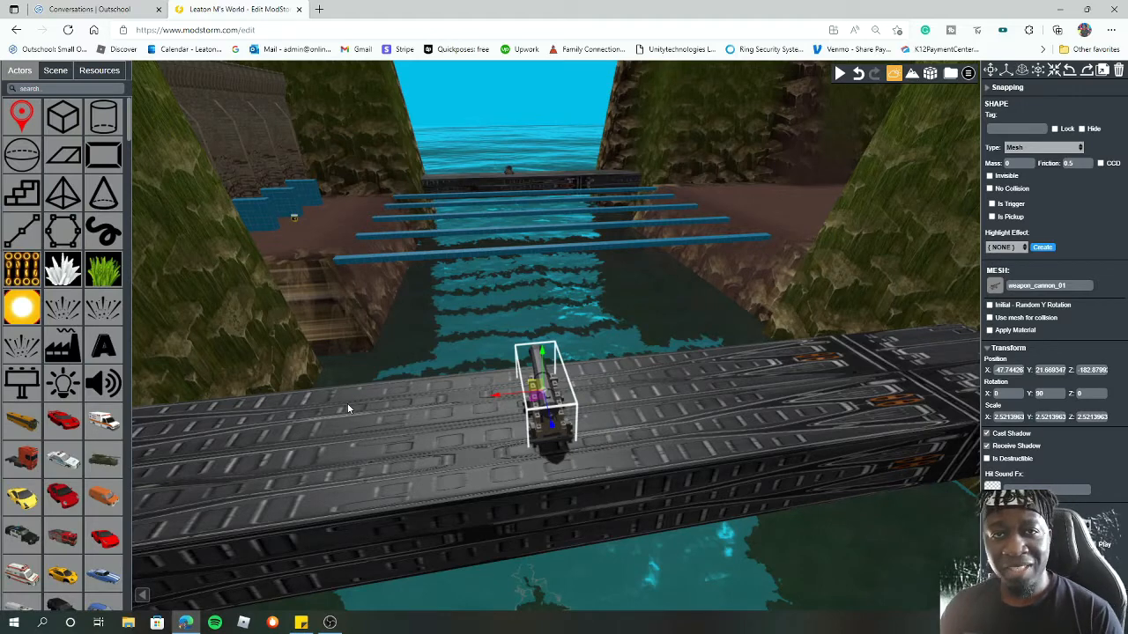
drag(495, 394, 339, 311)
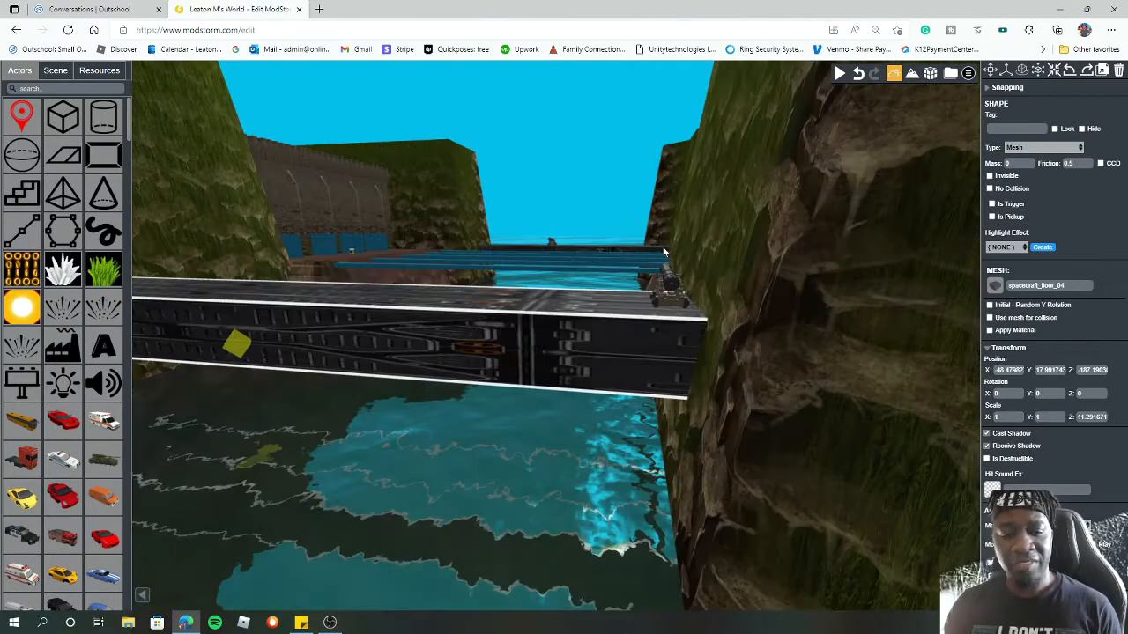
- Set the copied cannon's Z position to -200 to test the other end of its bridge
click(675, 284)
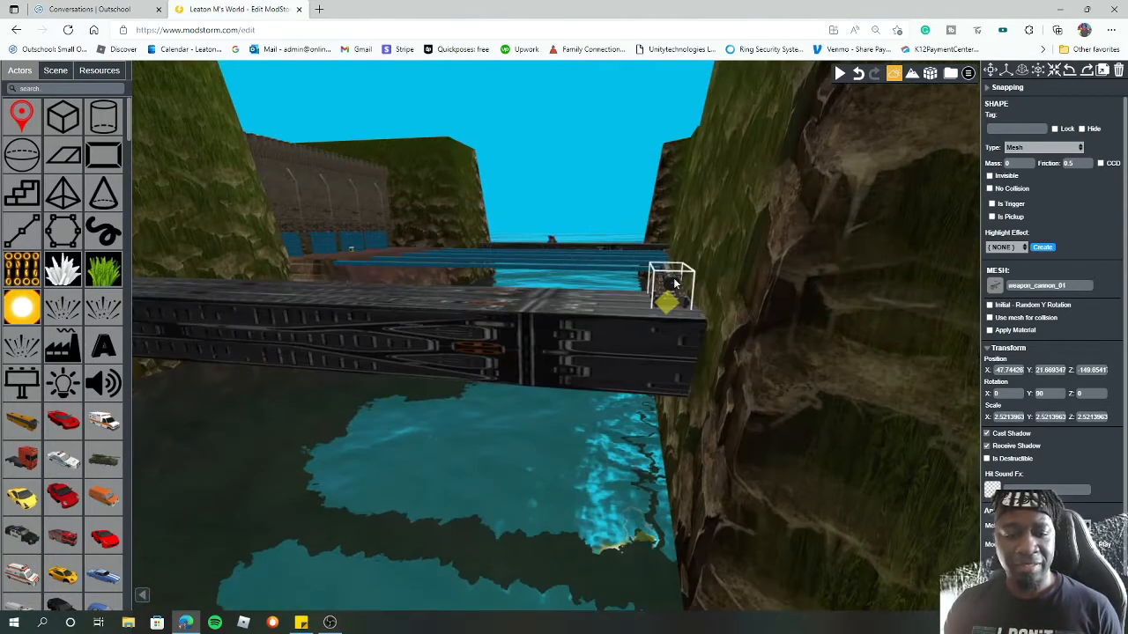
drag(691, 265, 708, 209)
click(639, 231)
click(662, 242)
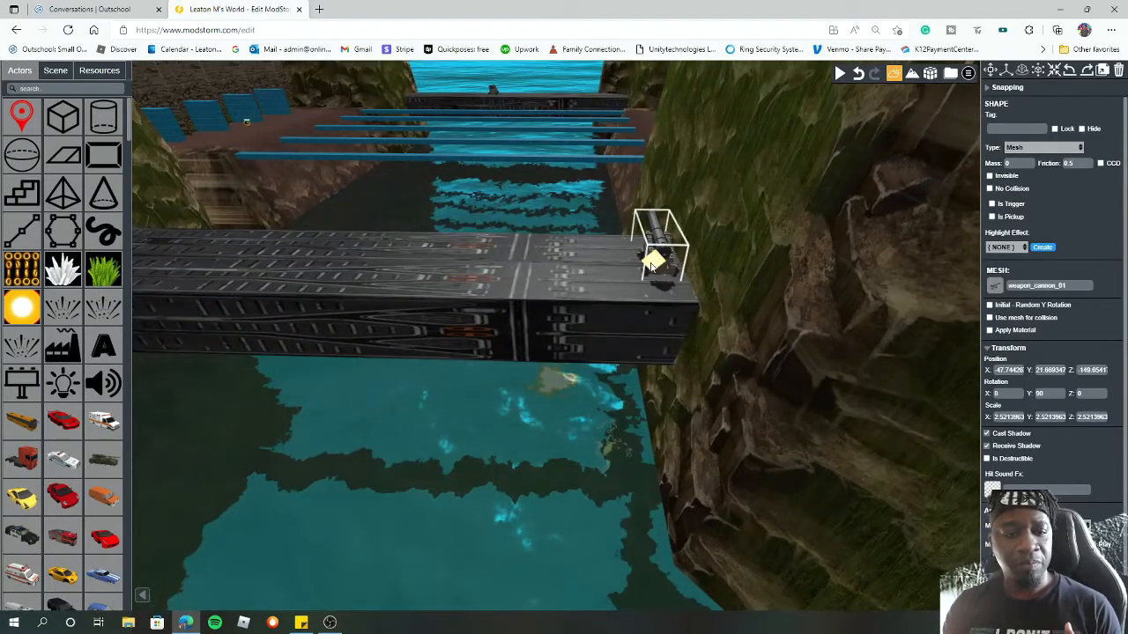
drag(386, 330, 517, 212)
click(686, 263)
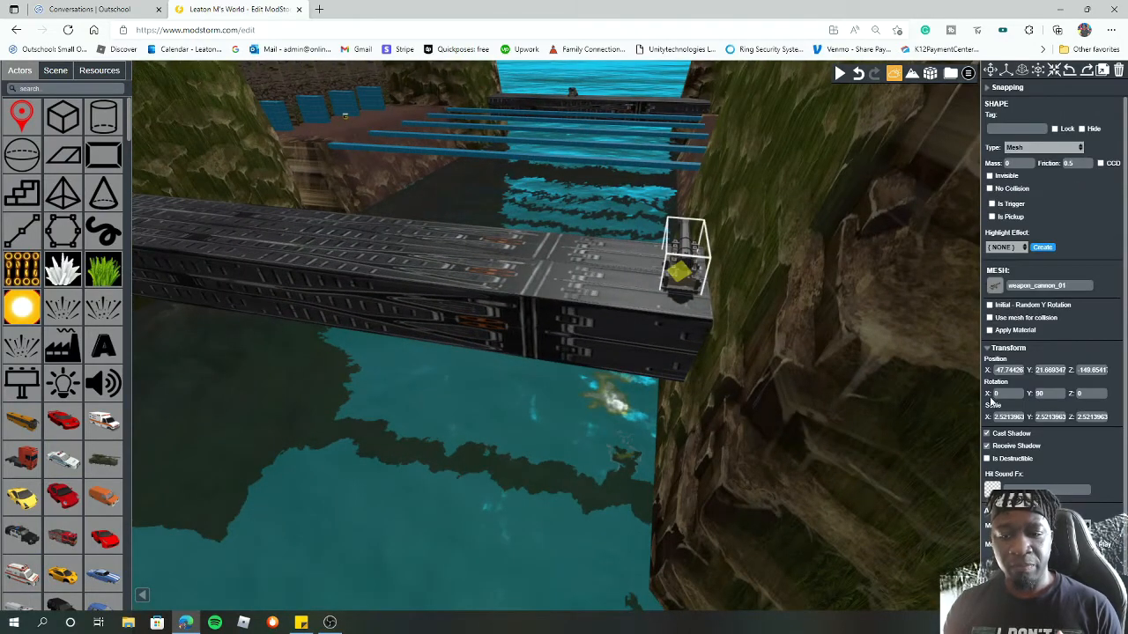
drag(1079, 371, 1117, 376)
key(BackSpace)
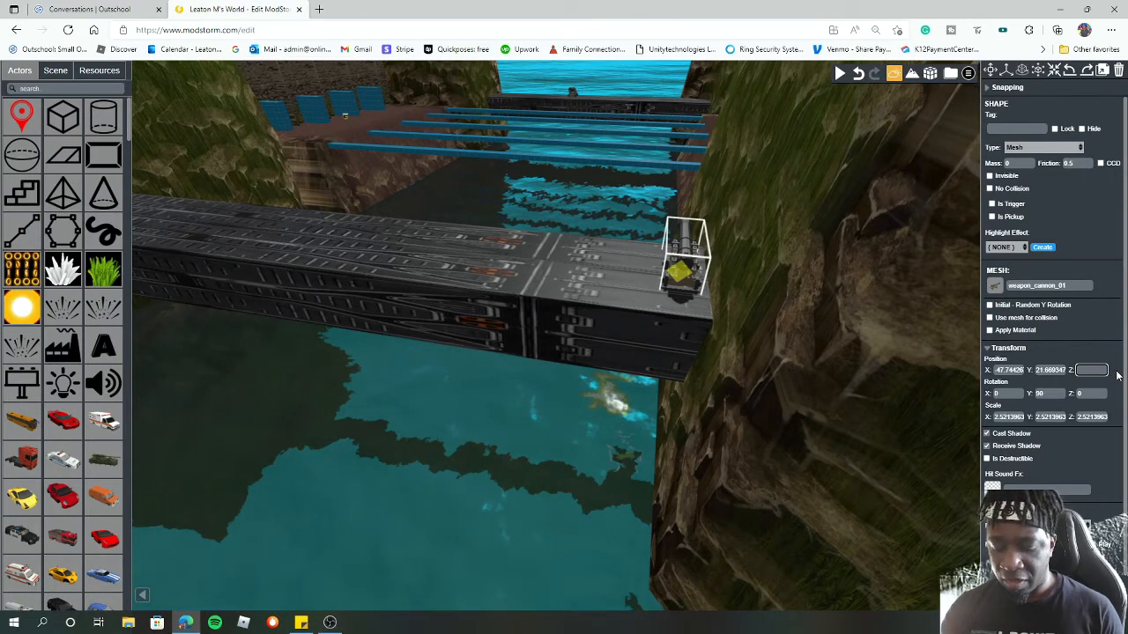
text(-198)
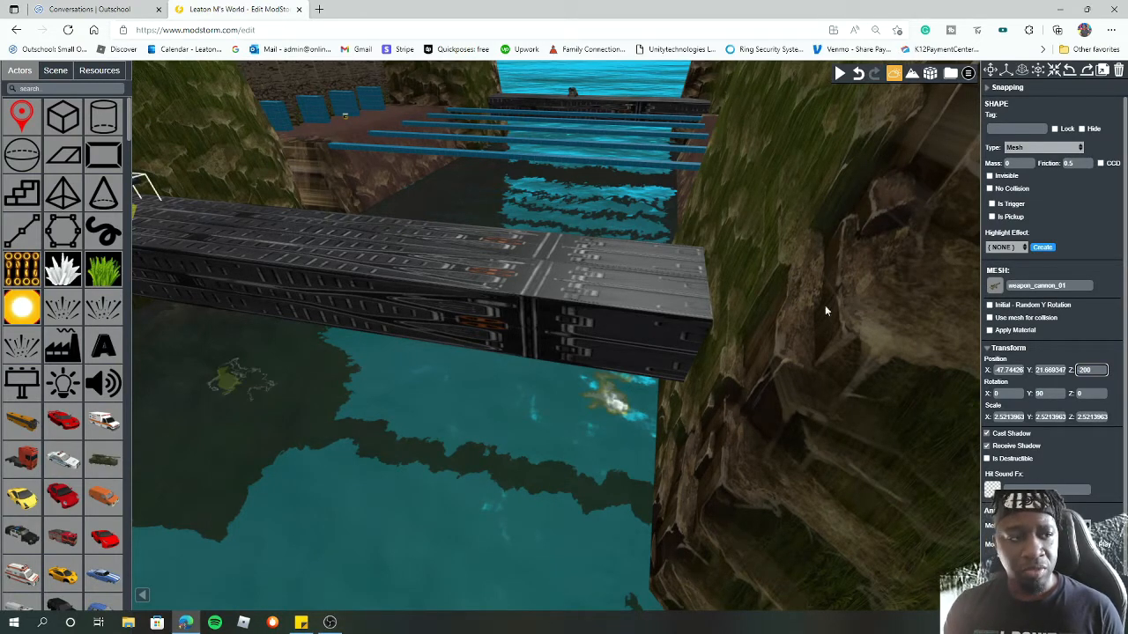
- Reselect the copied cannon and set its Z position to -150
drag(540, 272, 523, 247)
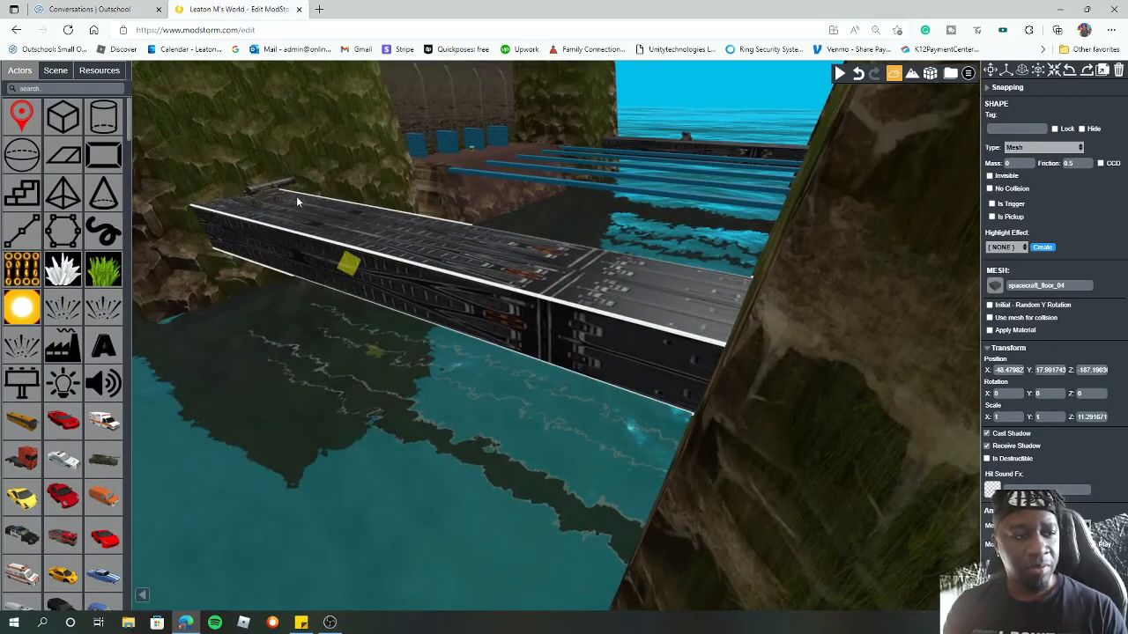
click(281, 201)
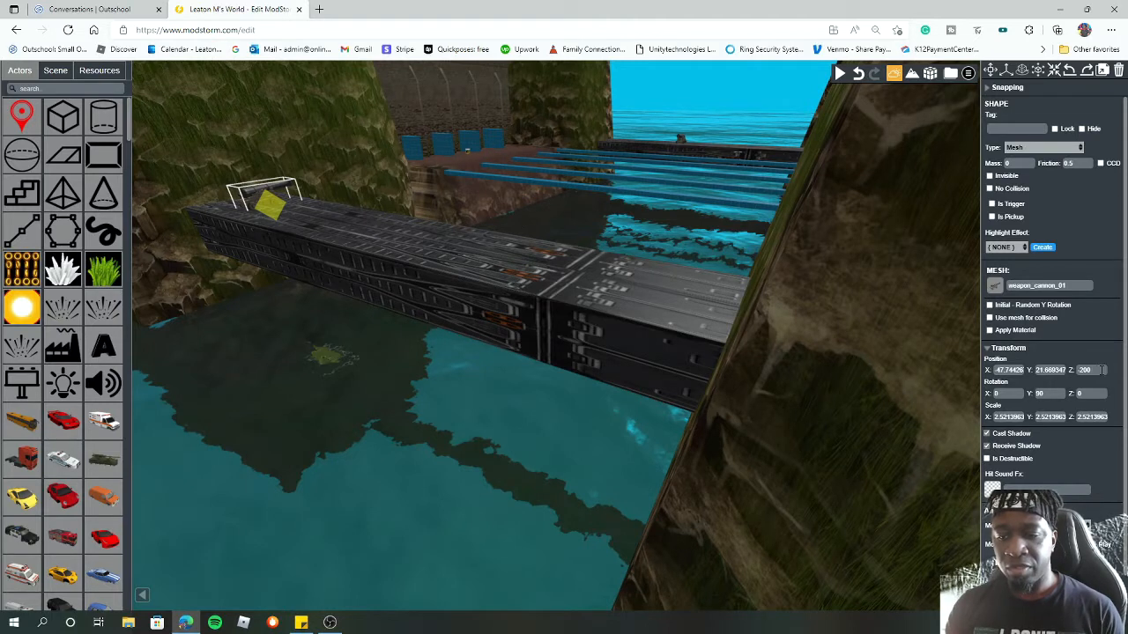
double_click(1085, 370)
key(BackSpace)
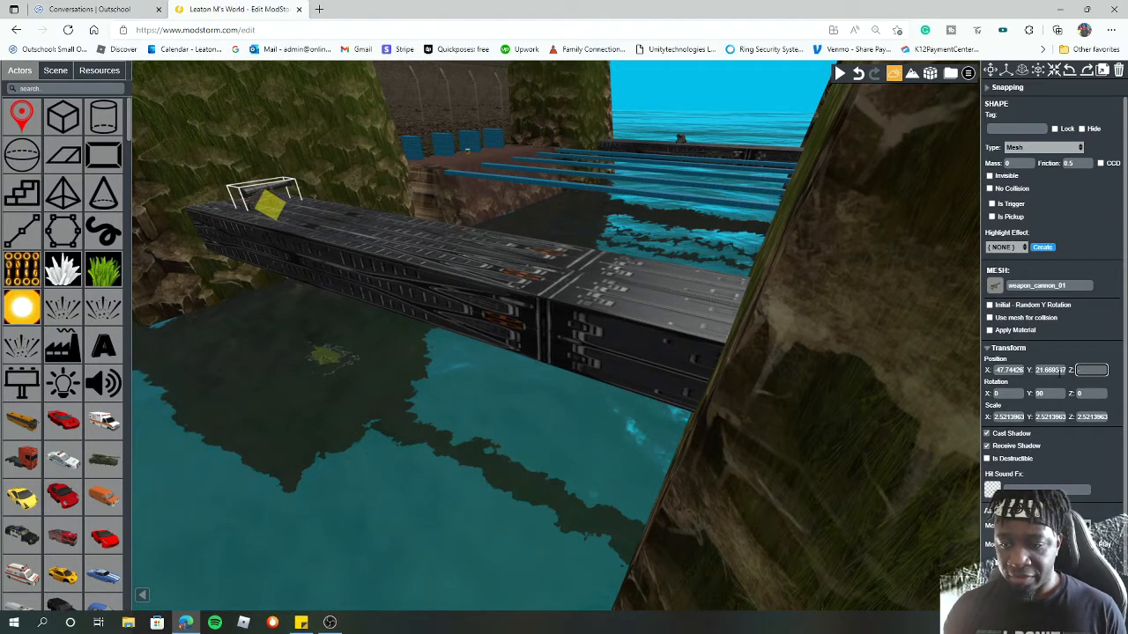
text(158)
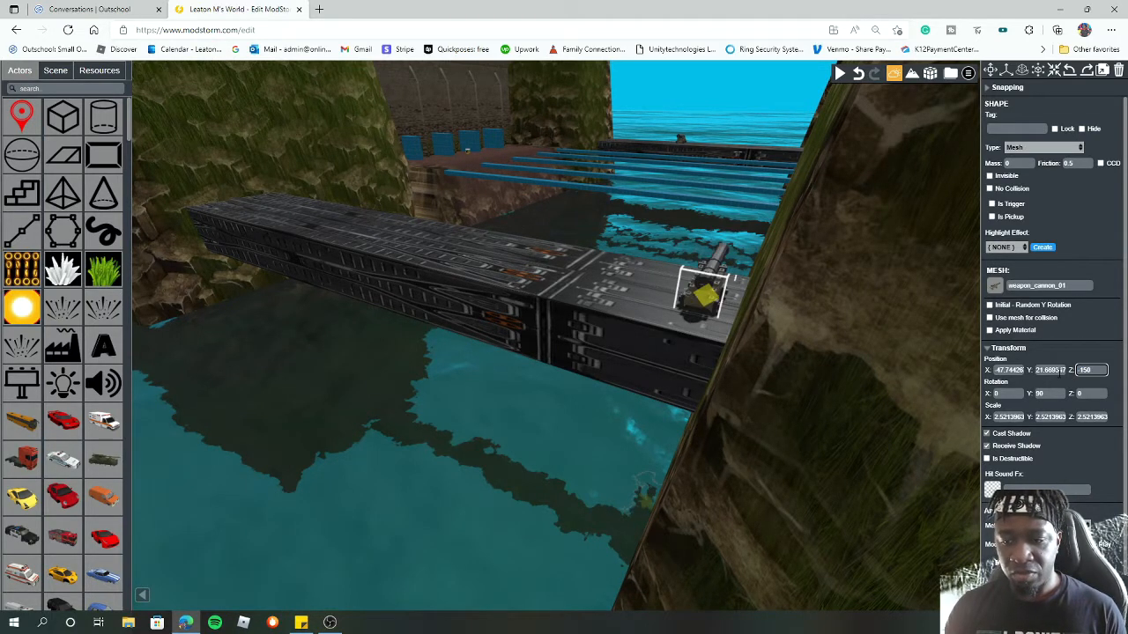
key(Return)
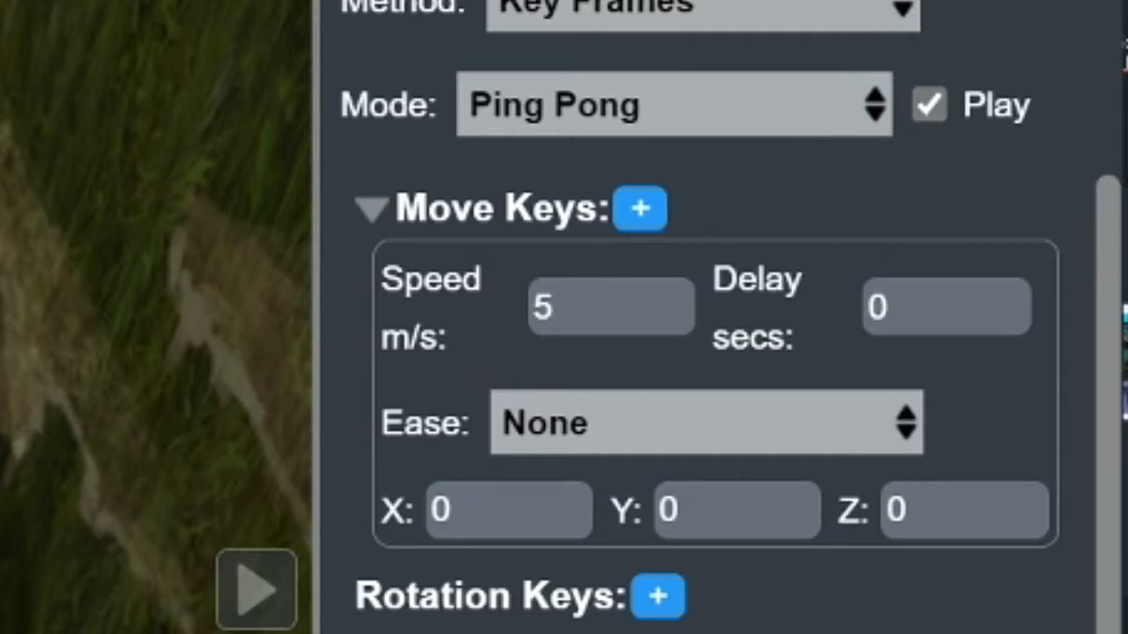
- Set the Z offset of the copied cannon's move key to -50, leaving its speed at 5 m/s
scroll(561, 8, up, 2)
scroll(560, 7, down, 2)
mouse_move(472, 196)
click(528, 314)
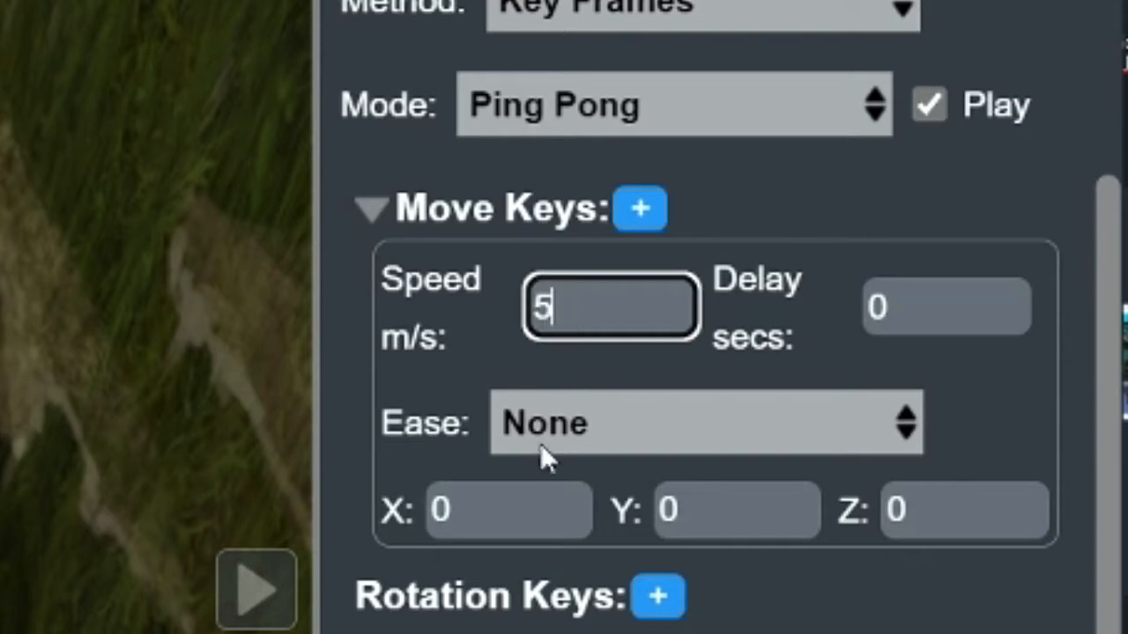
click(943, 504)
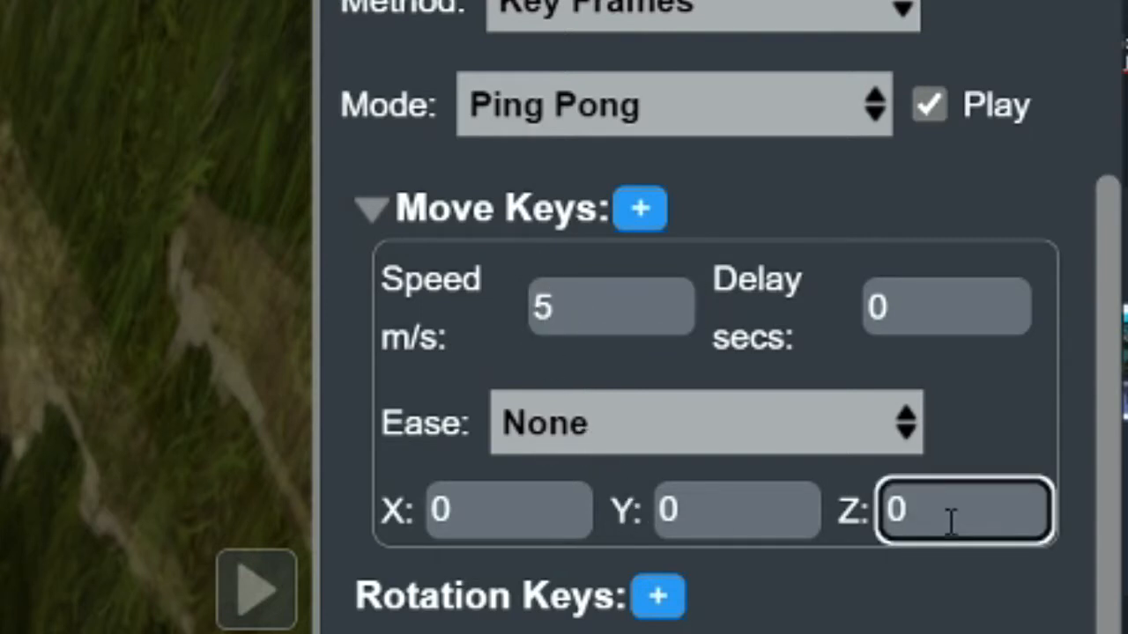
key(BackSpace)
text(-50)
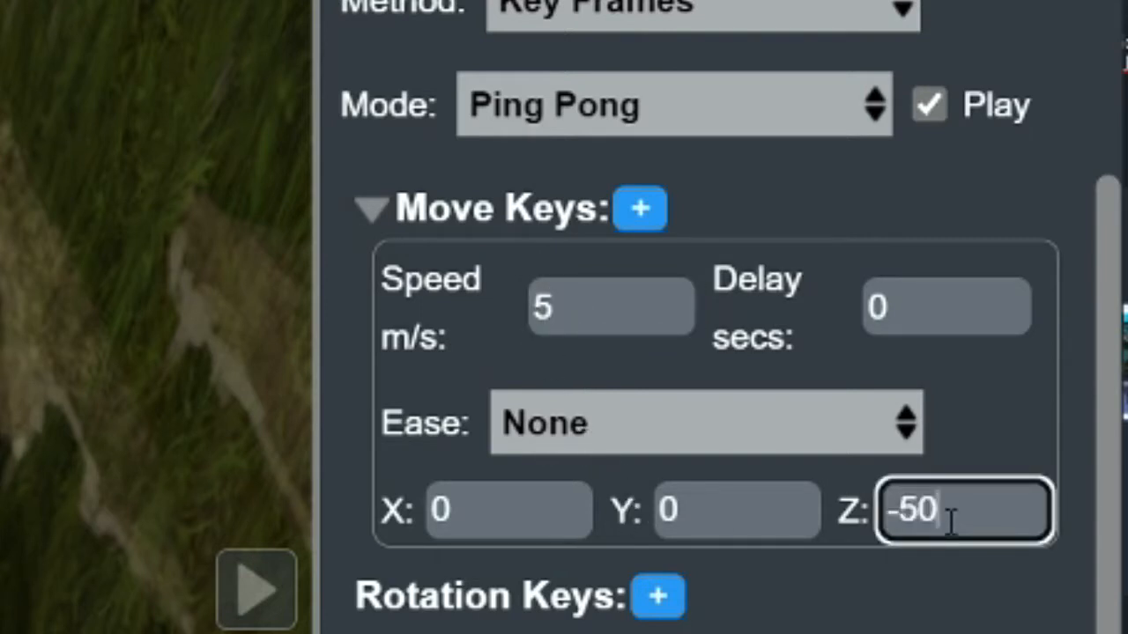
click(867, 573)
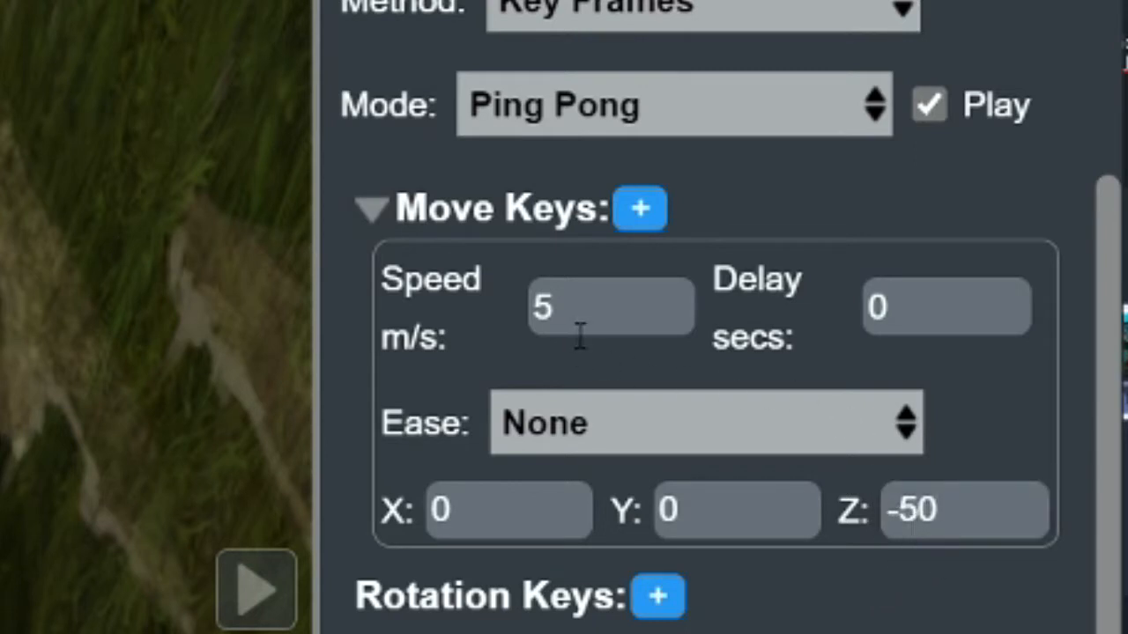
- Keep the cannon's animation mode on Ping Pong and review the move key's speed and Z offset
click(835, 123)
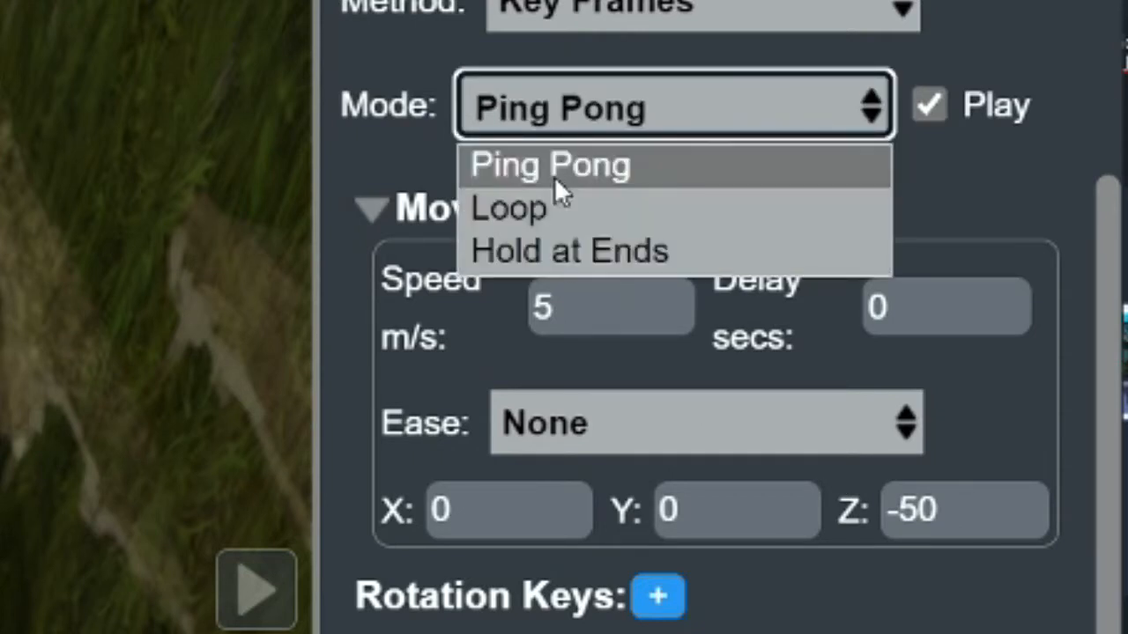
click(584, 176)
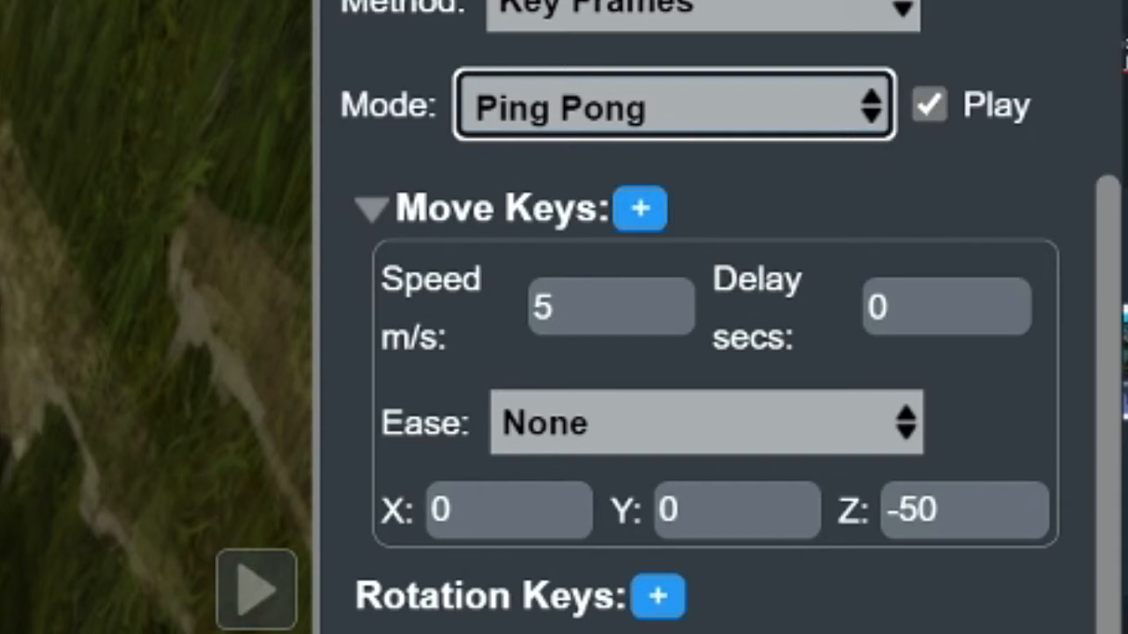
click(564, 311)
drag(569, 312, 540, 310)
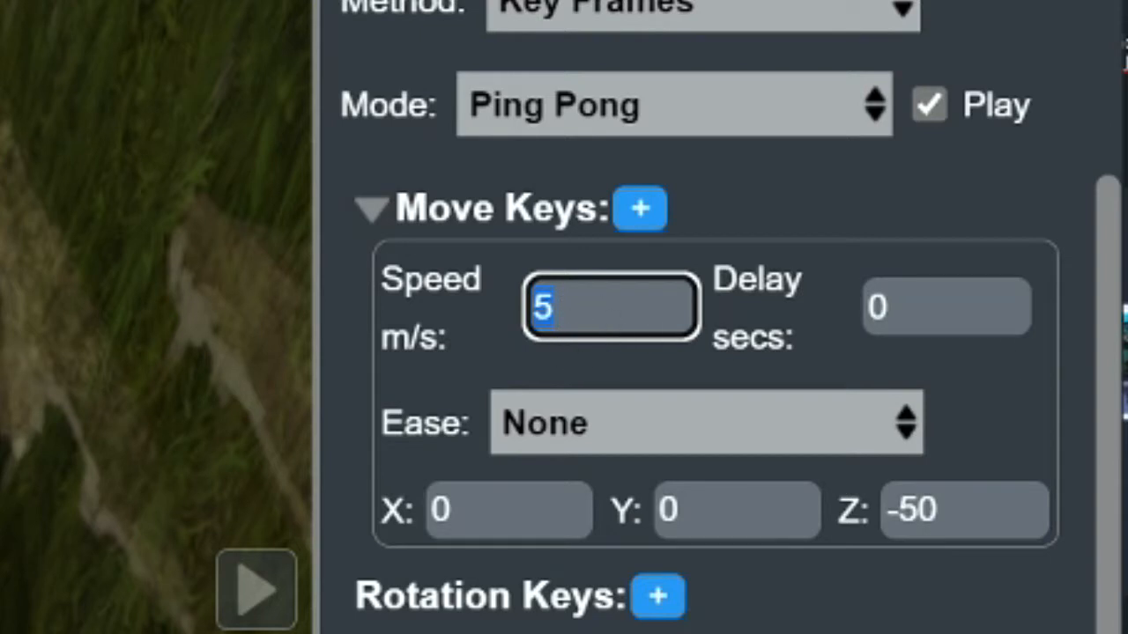
click(932, 511)
drag(949, 513, 902, 510)
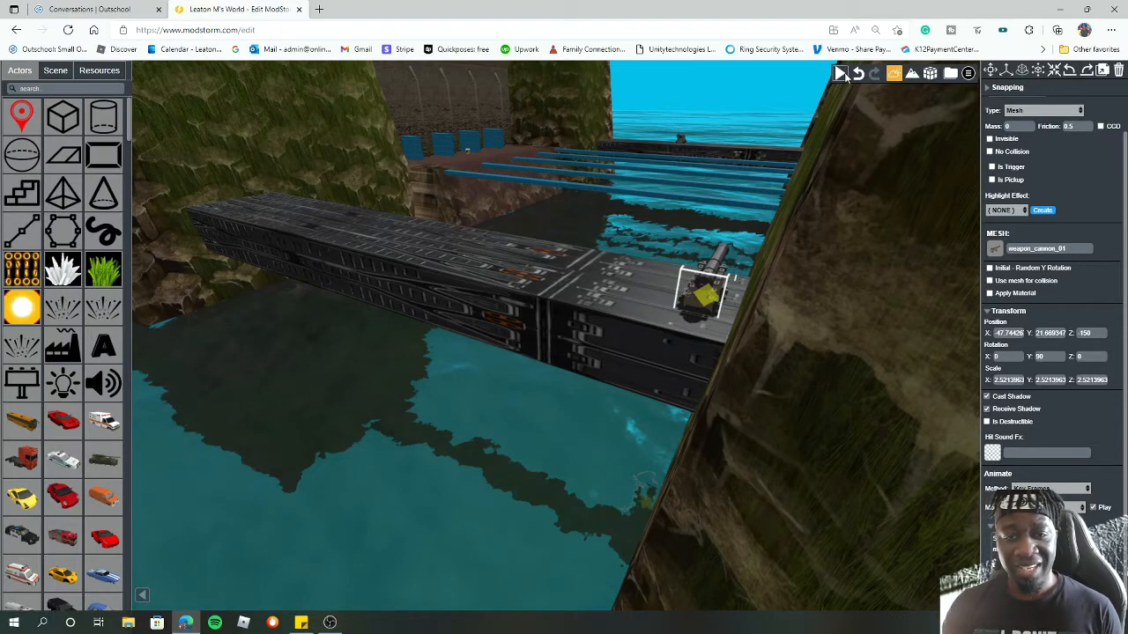
- Play-test the world by running the character toward the side bridge to watch the moving cannon, and return to the editor
click(842, 73)
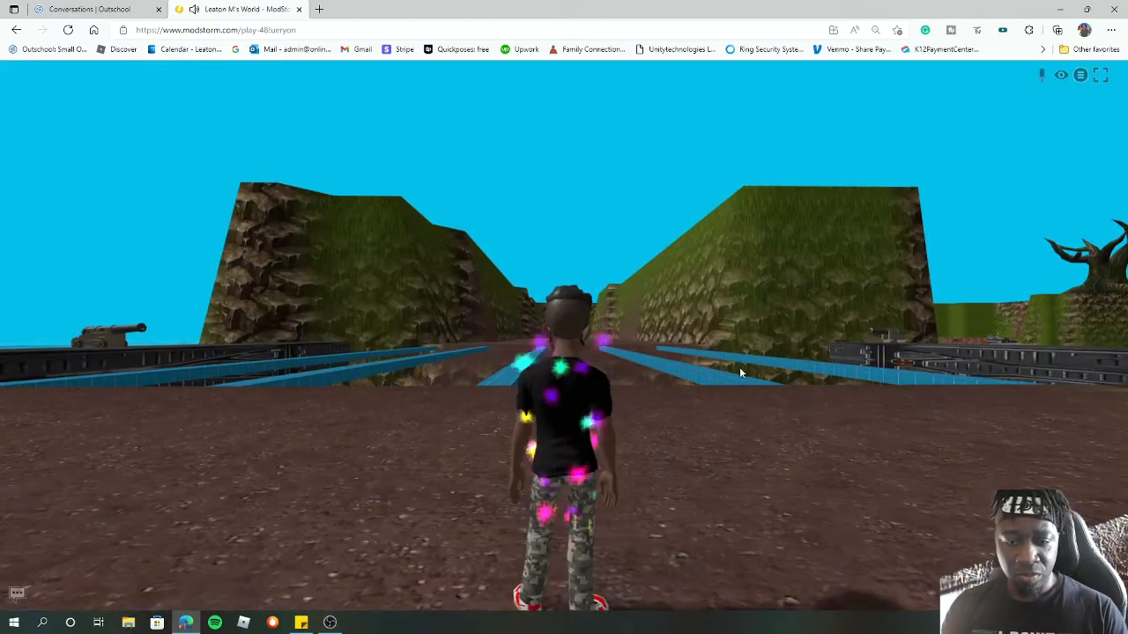
click(739, 369)
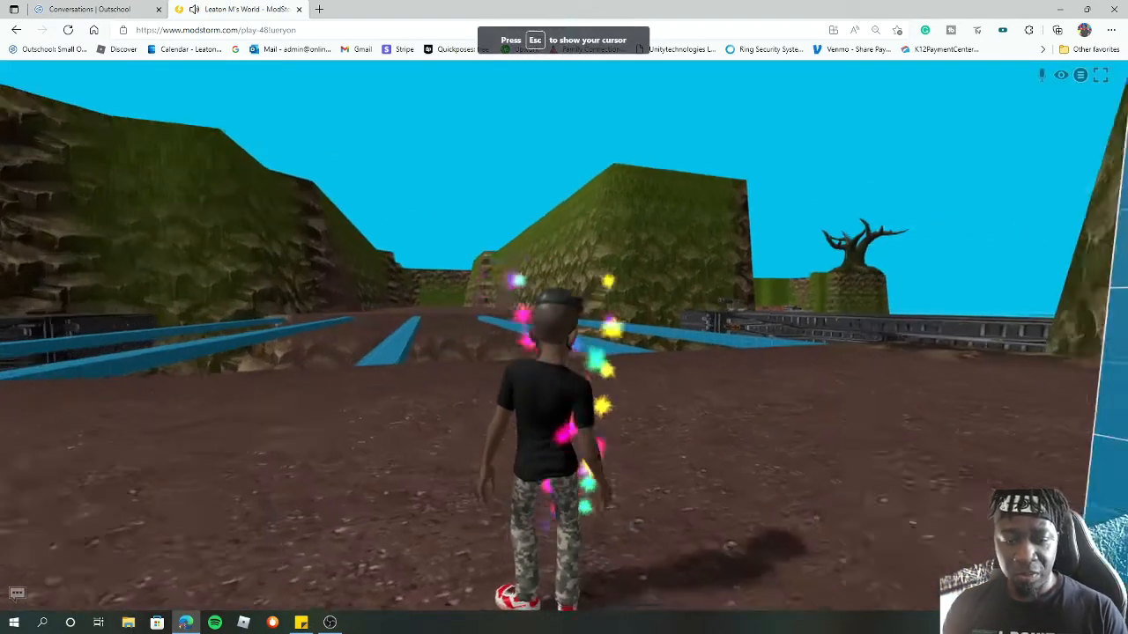
key(w)
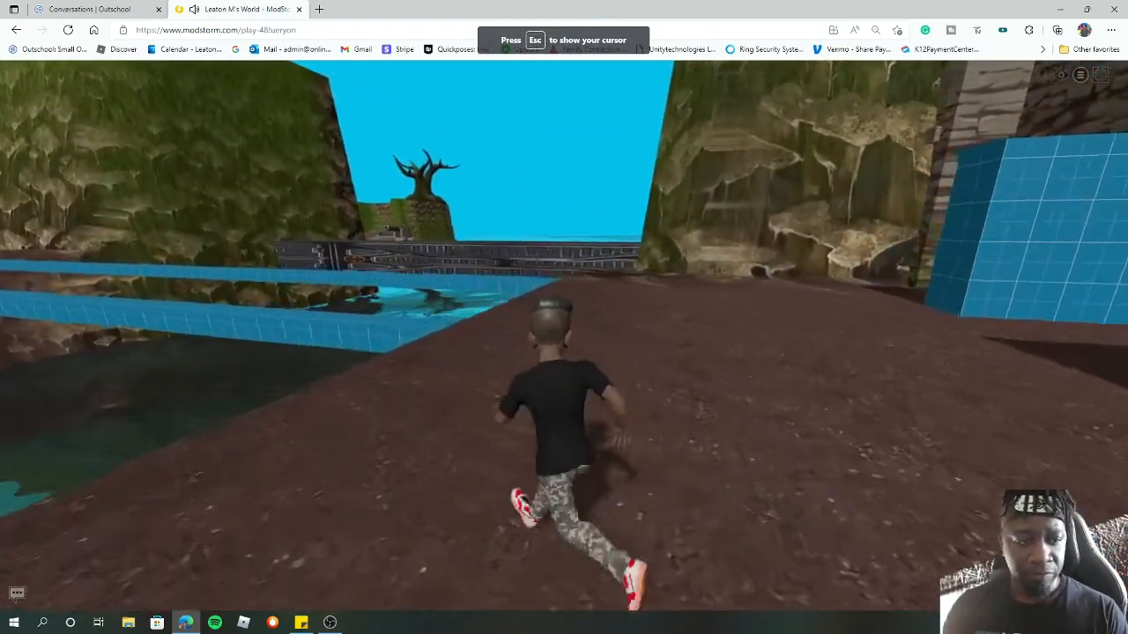
key(w)
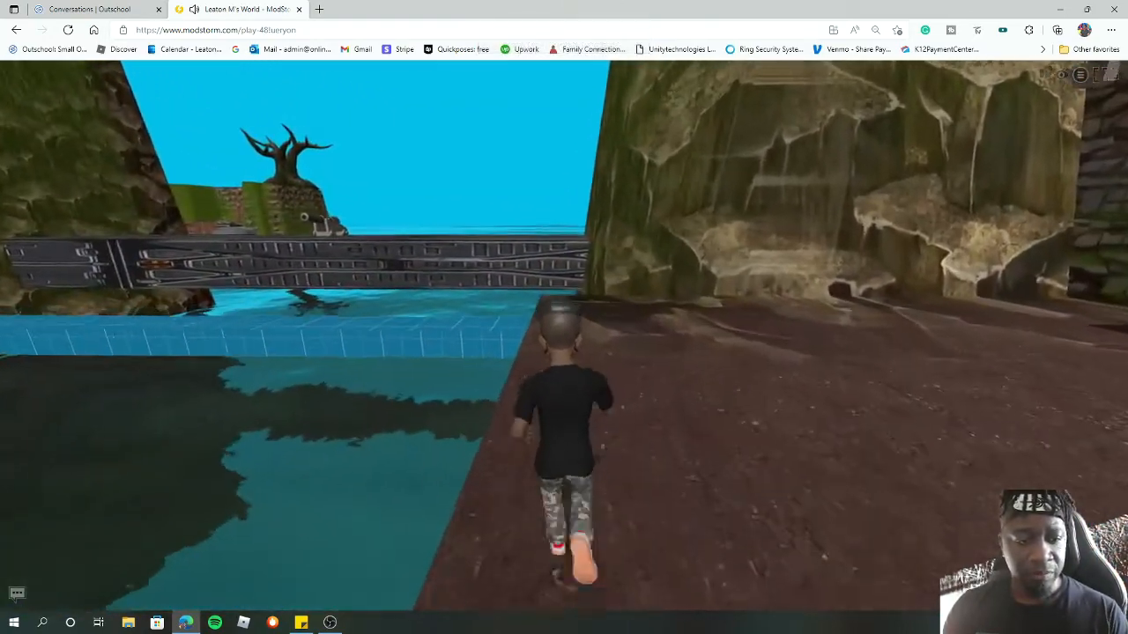
key(w)
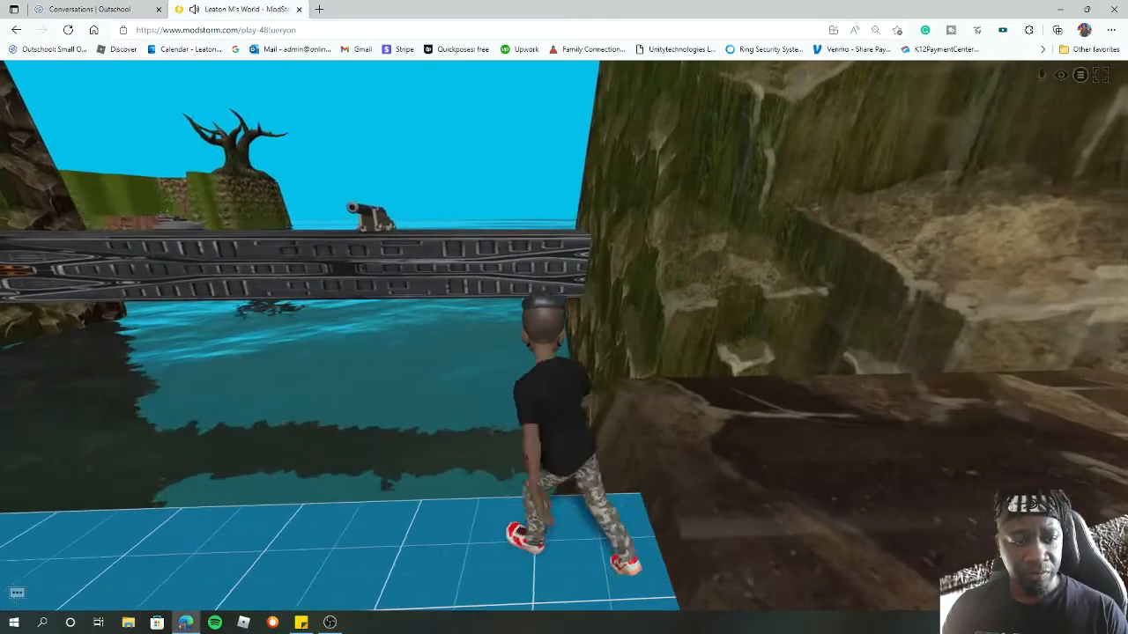
key(w)
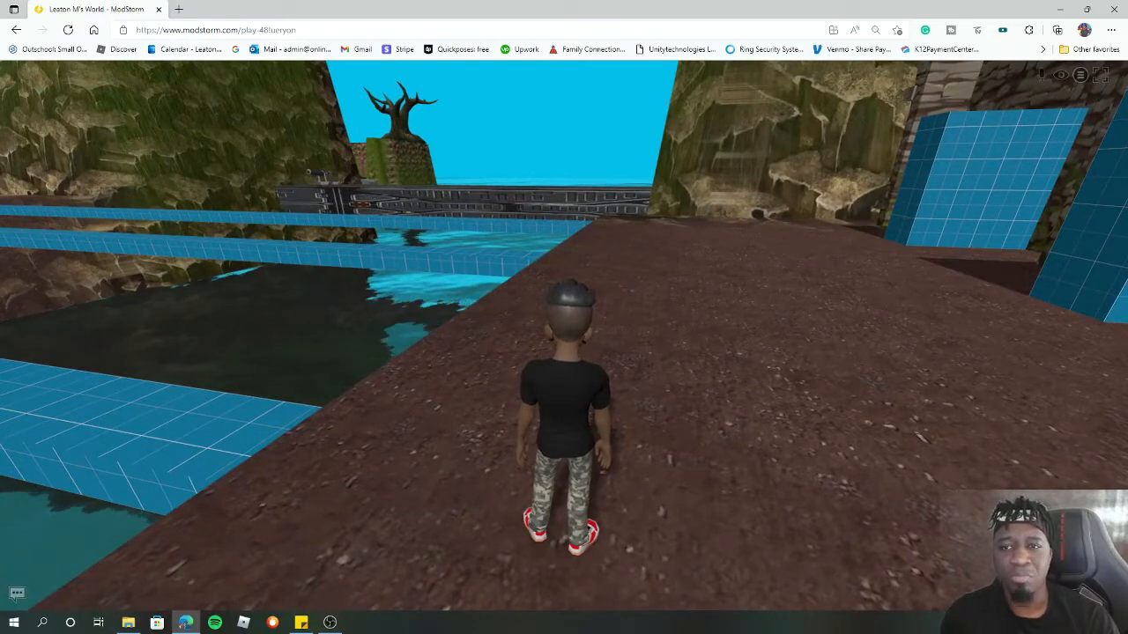
click(1081, 73)
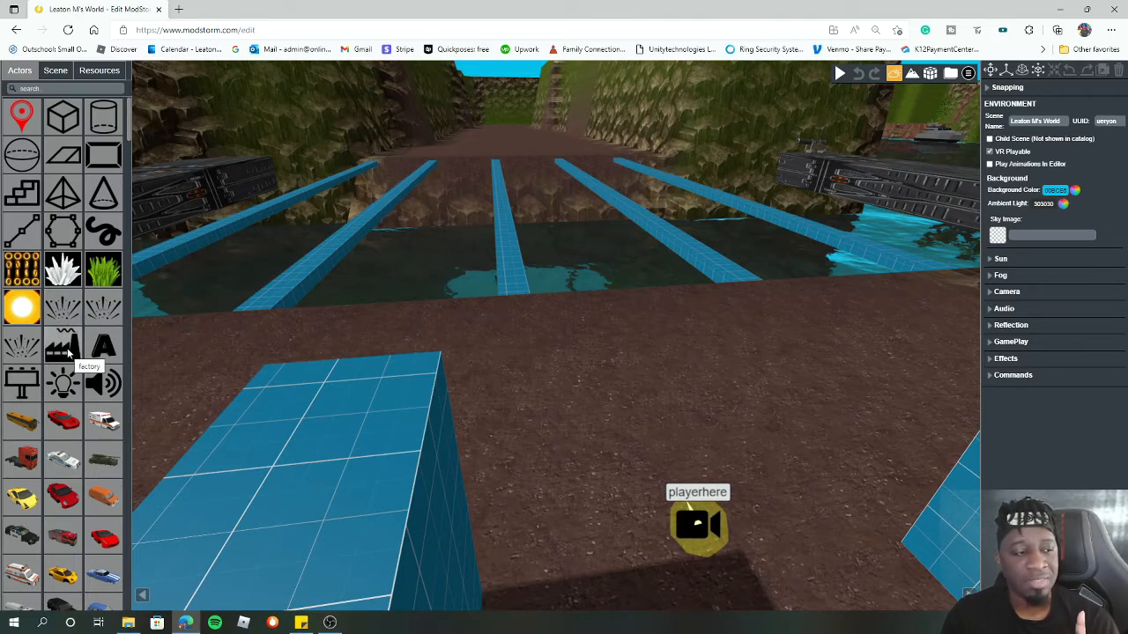
- Place a factory on the ground in front of the planks and shift it along X to about -0.63
drag(69, 352, 702, 361)
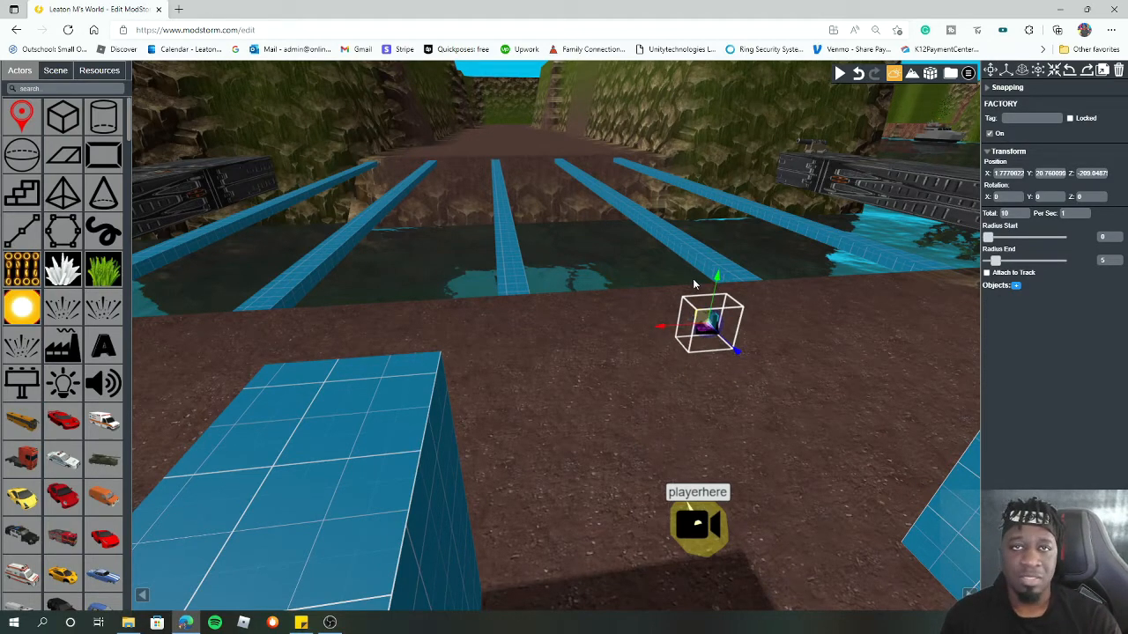
drag(620, 354, 588, 345)
click(696, 319)
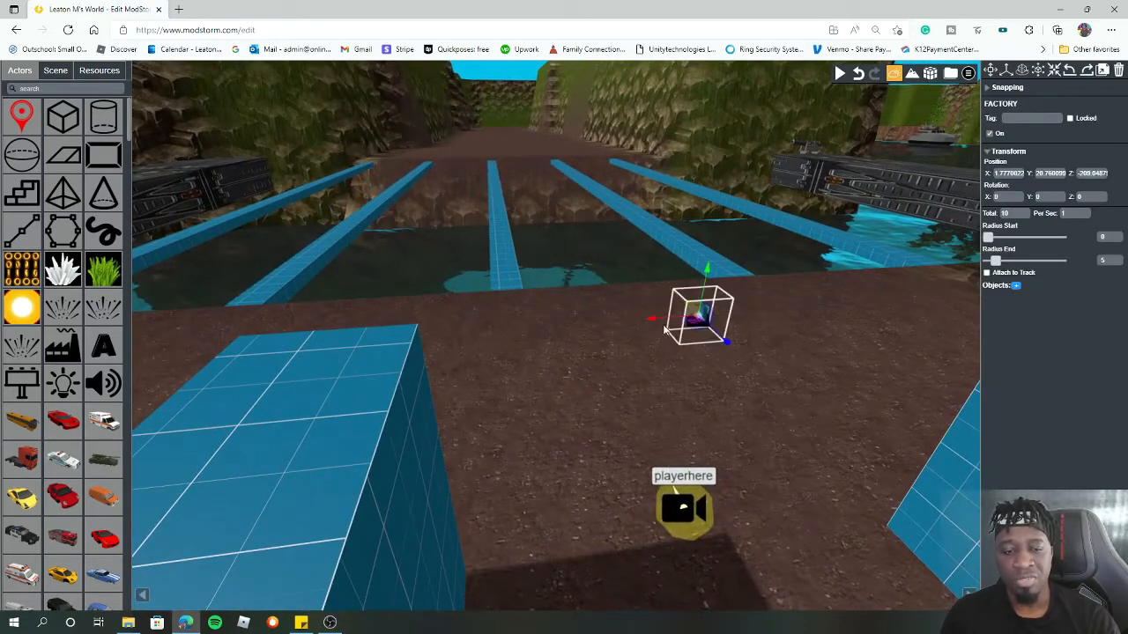
drag(663, 322, 724, 310)
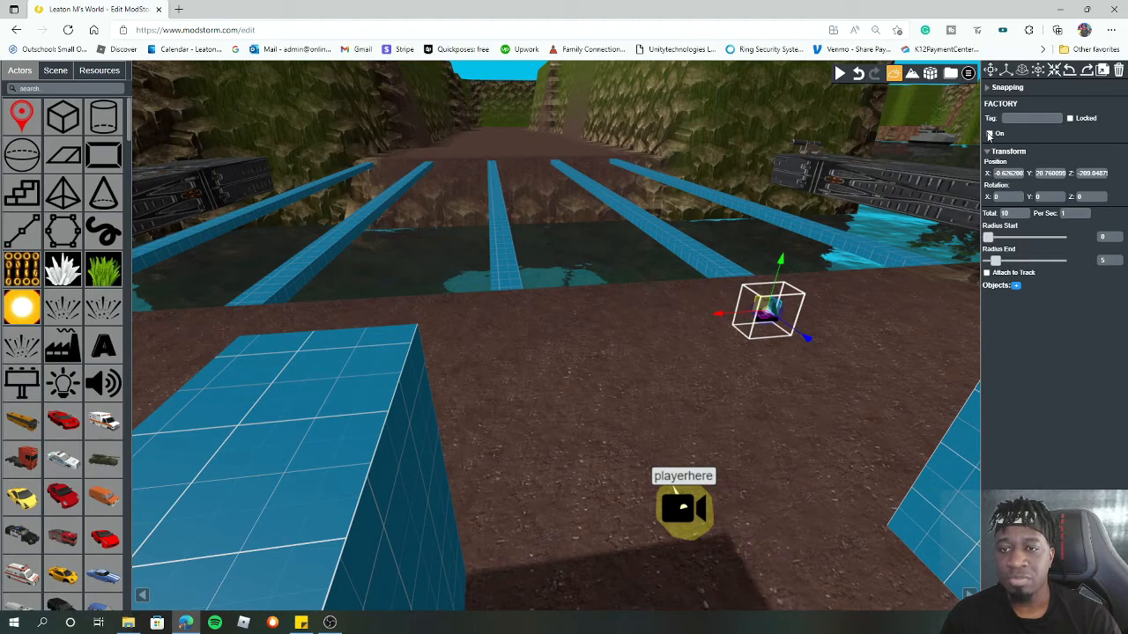
- Set the factory's total to 100 and add an object entry to its spawn list
click(1005, 213)
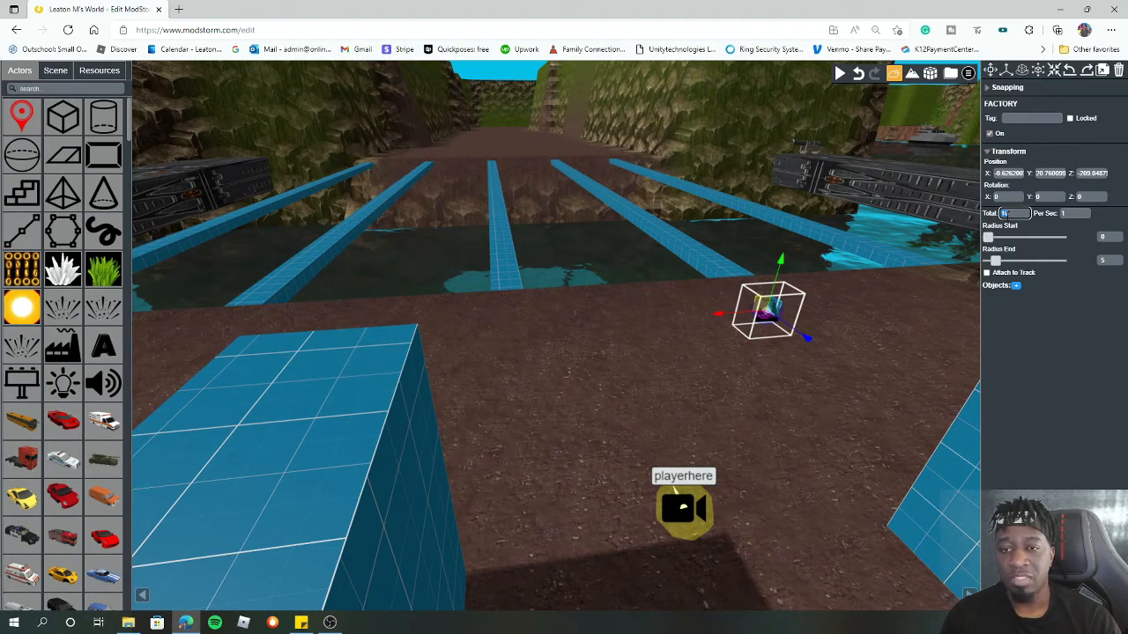
click(1063, 214)
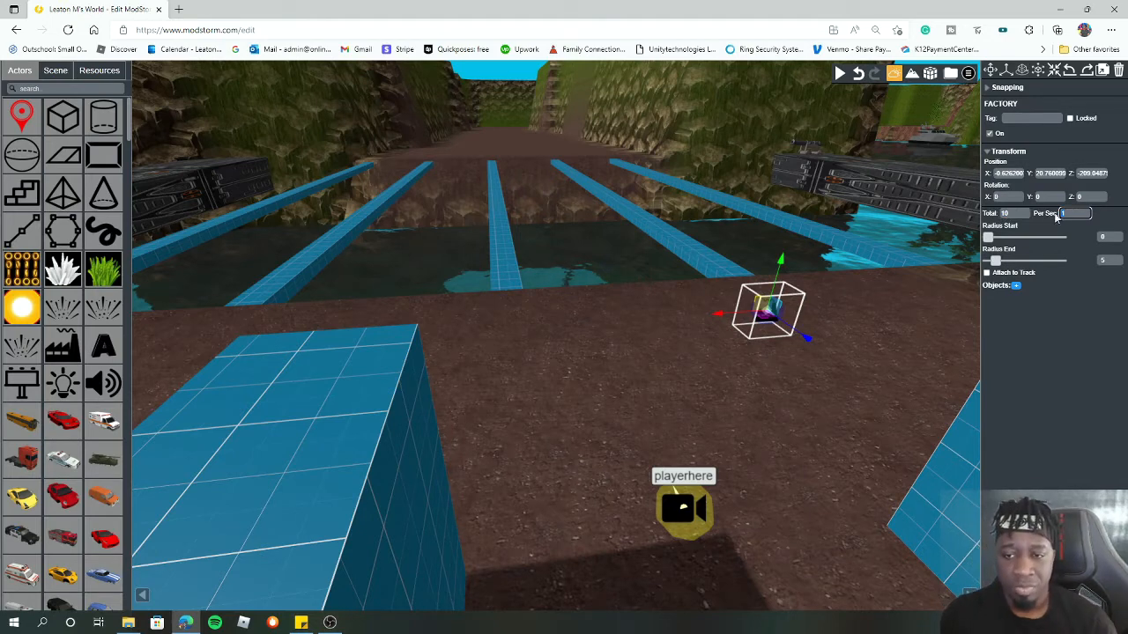
double_click(1006, 213)
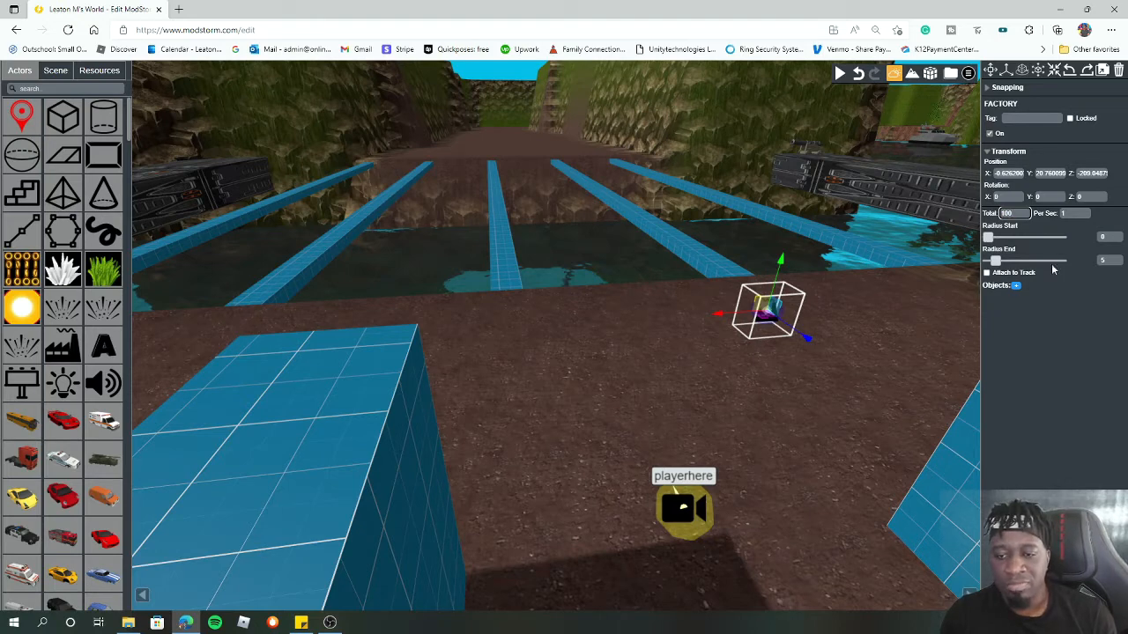
click(1016, 286)
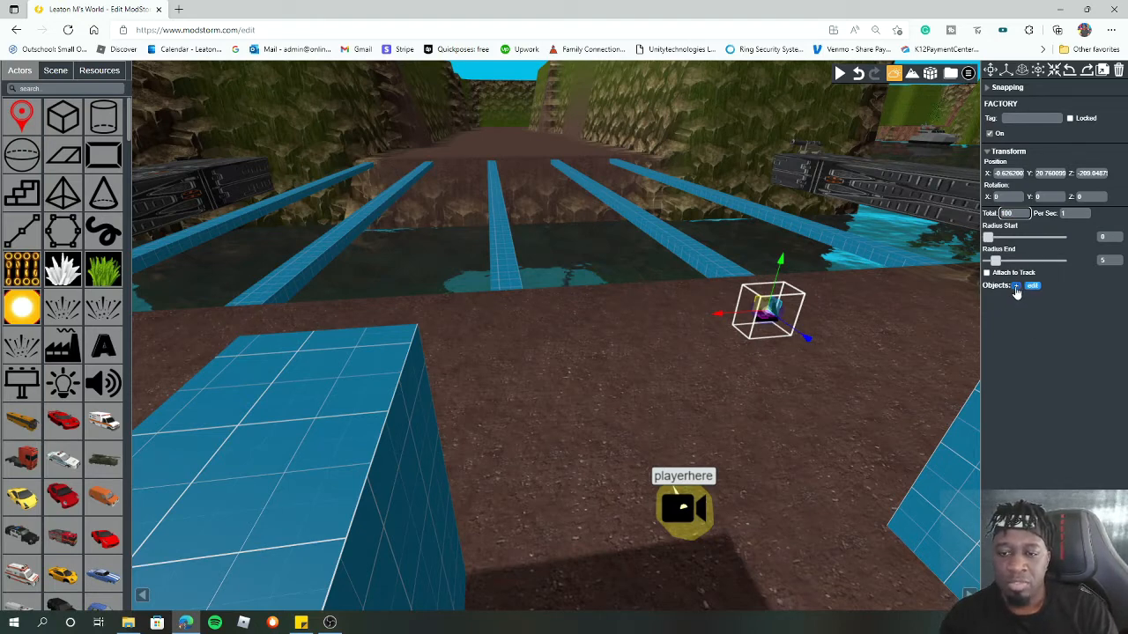
click(1016, 288)
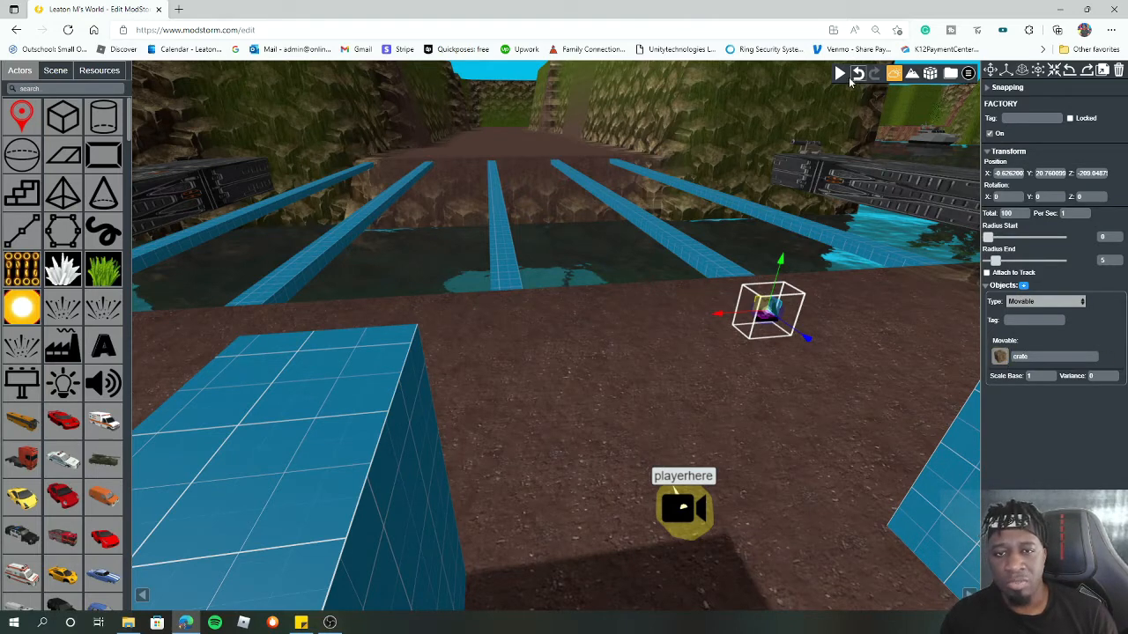
- Play-test the world to check what the factory spawns, and return to the editor
click(839, 75)
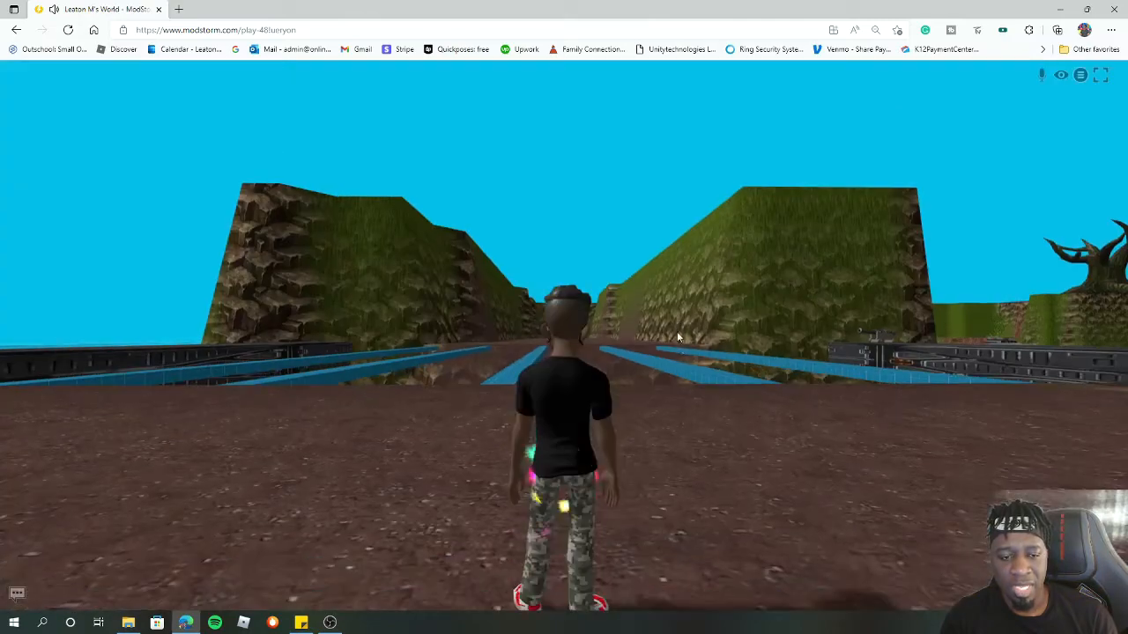
click(678, 337)
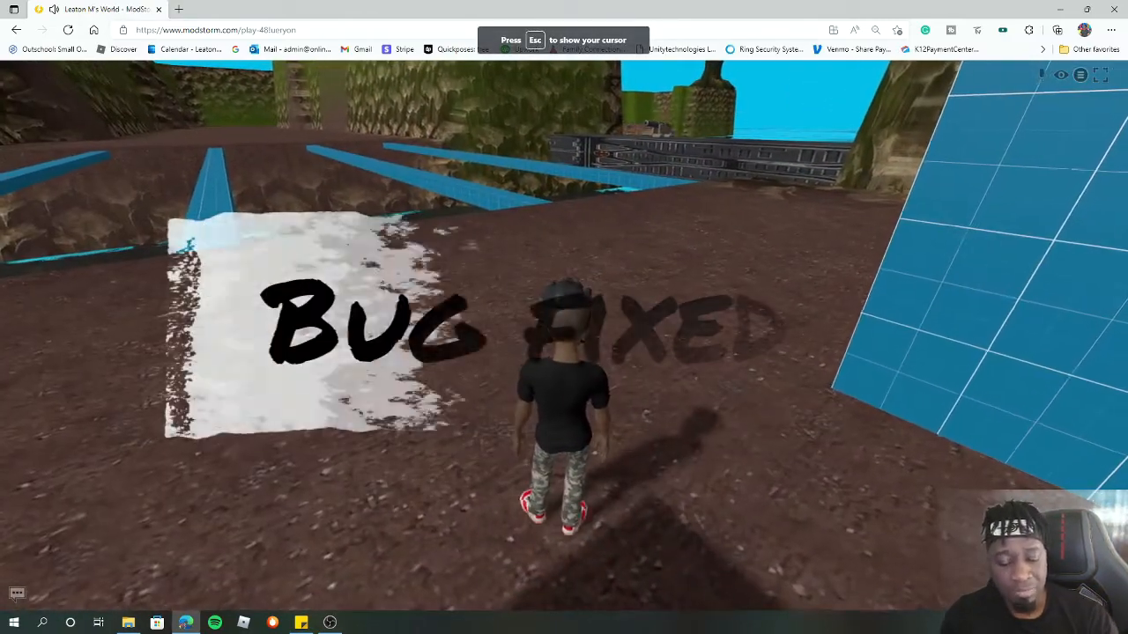
key(s)
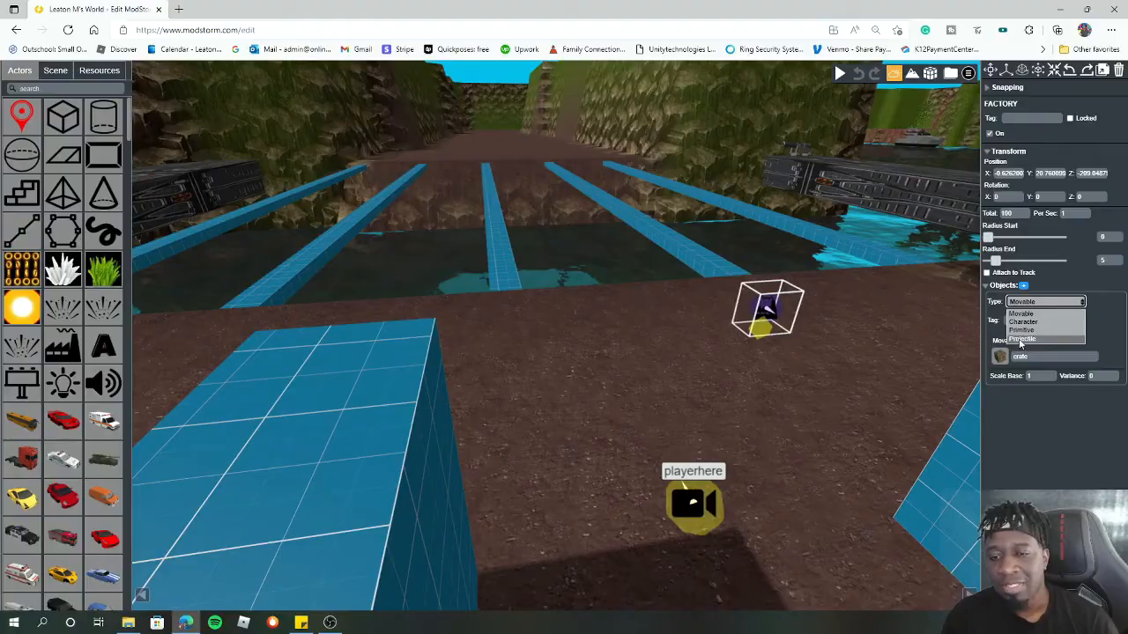
- Change the factory's object type to Projectile and create a new projectile for it
click(1040, 301)
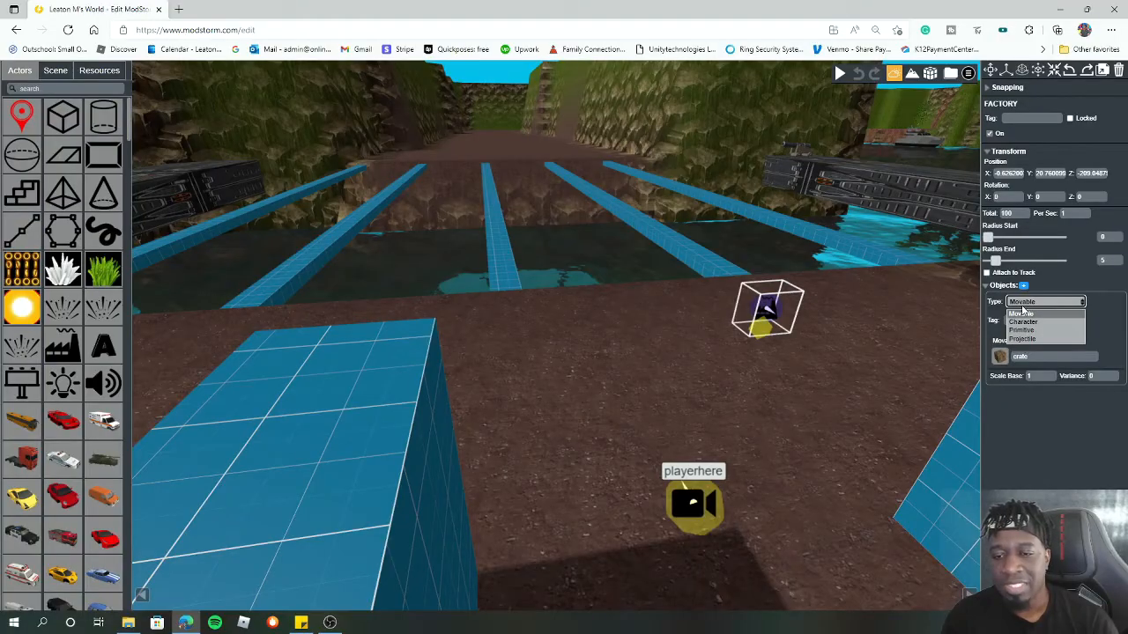
click(1022, 339)
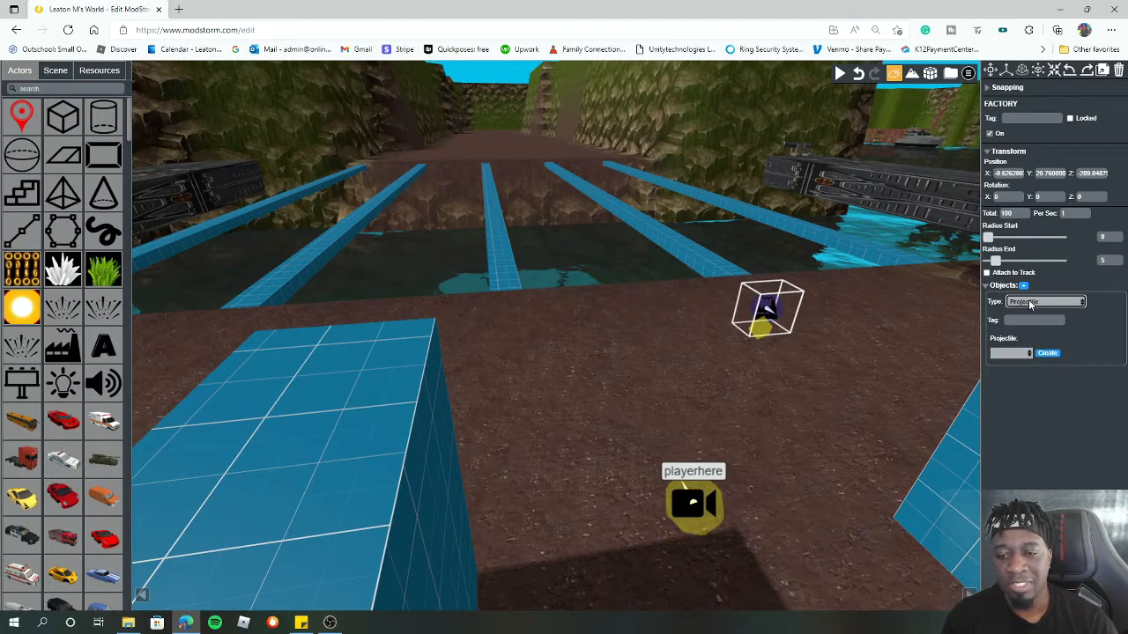
click(1024, 321)
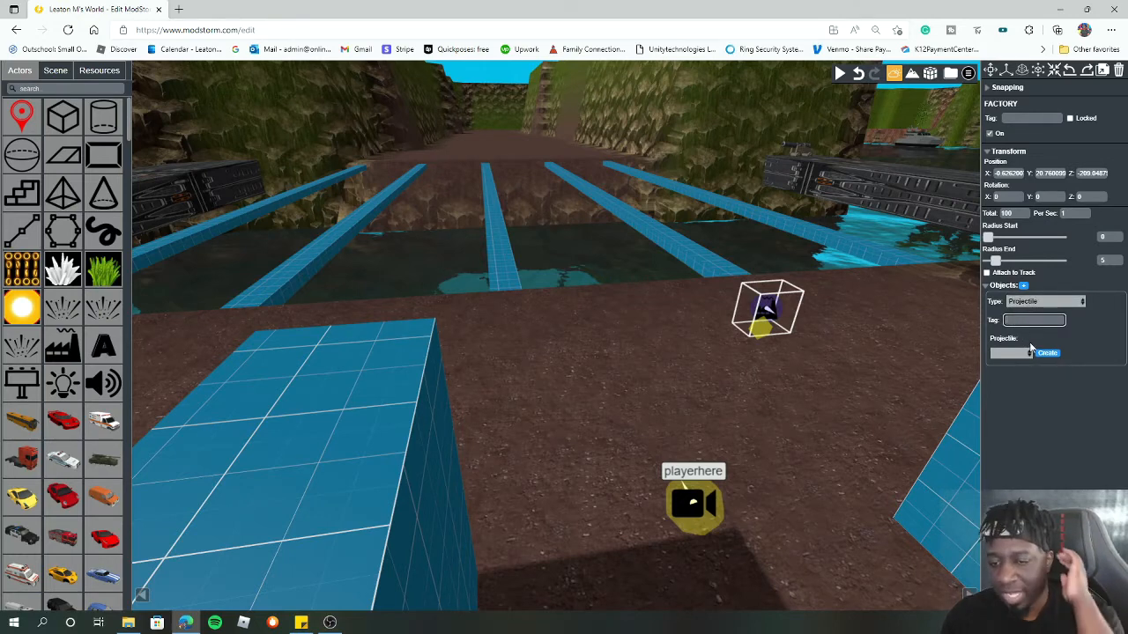
click(1011, 353)
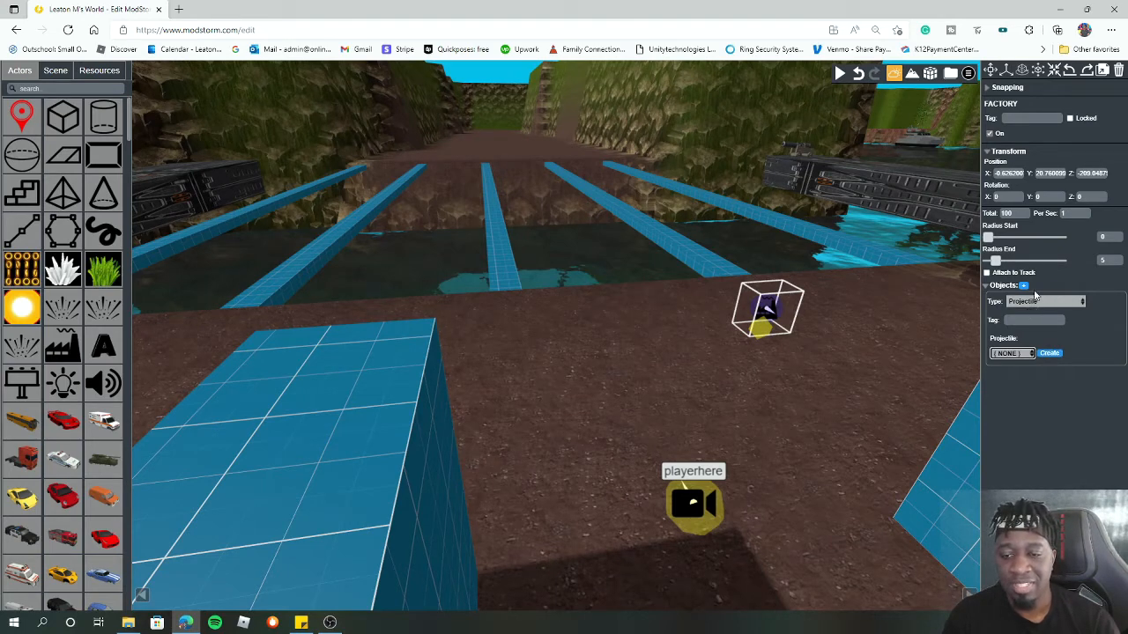
click(1052, 354)
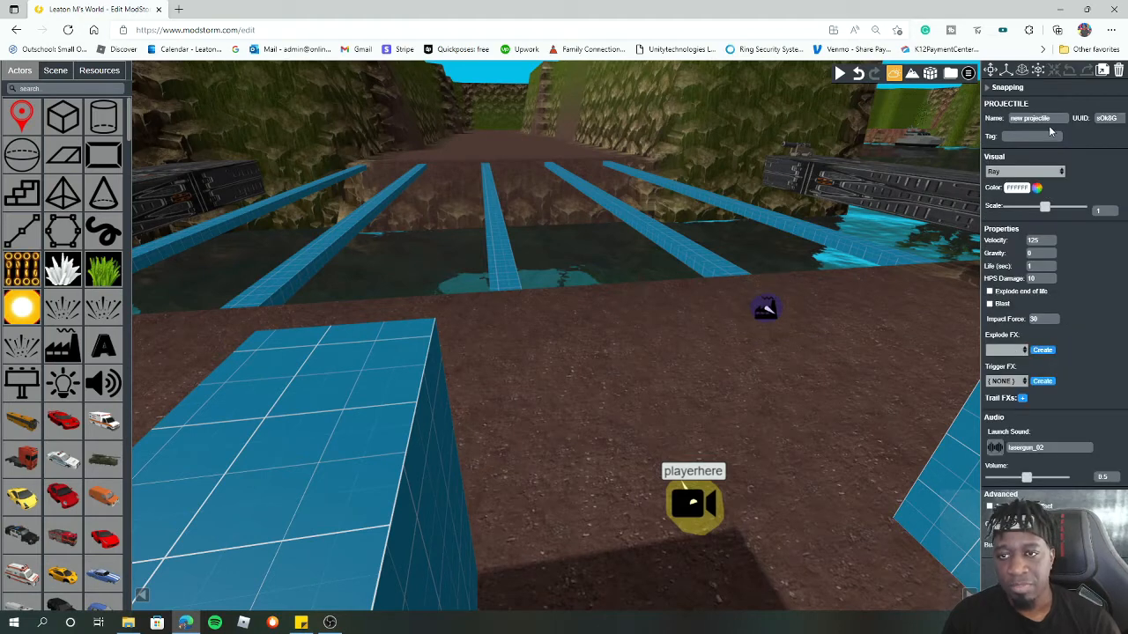
- Name the new projectile sball
click(1051, 118)
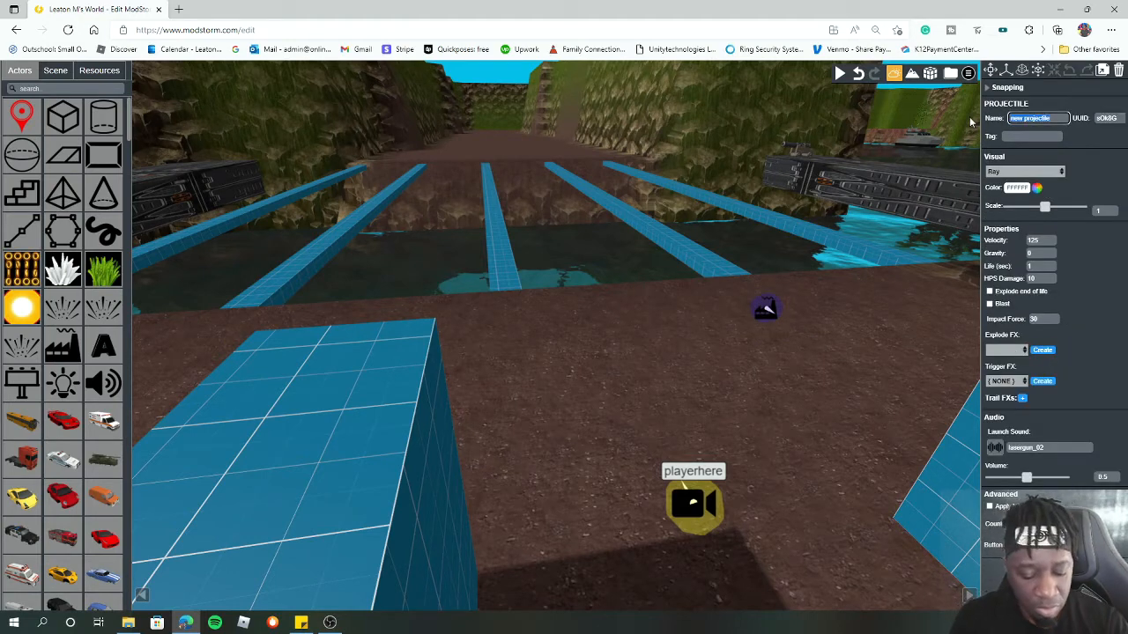
text(sb)
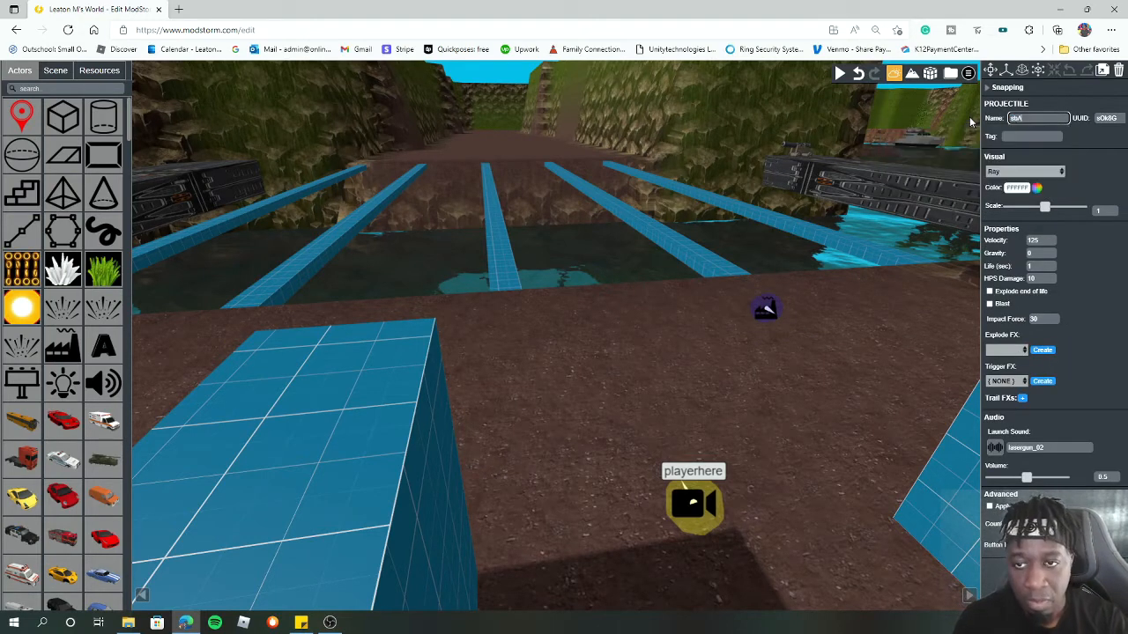
text(ALL)
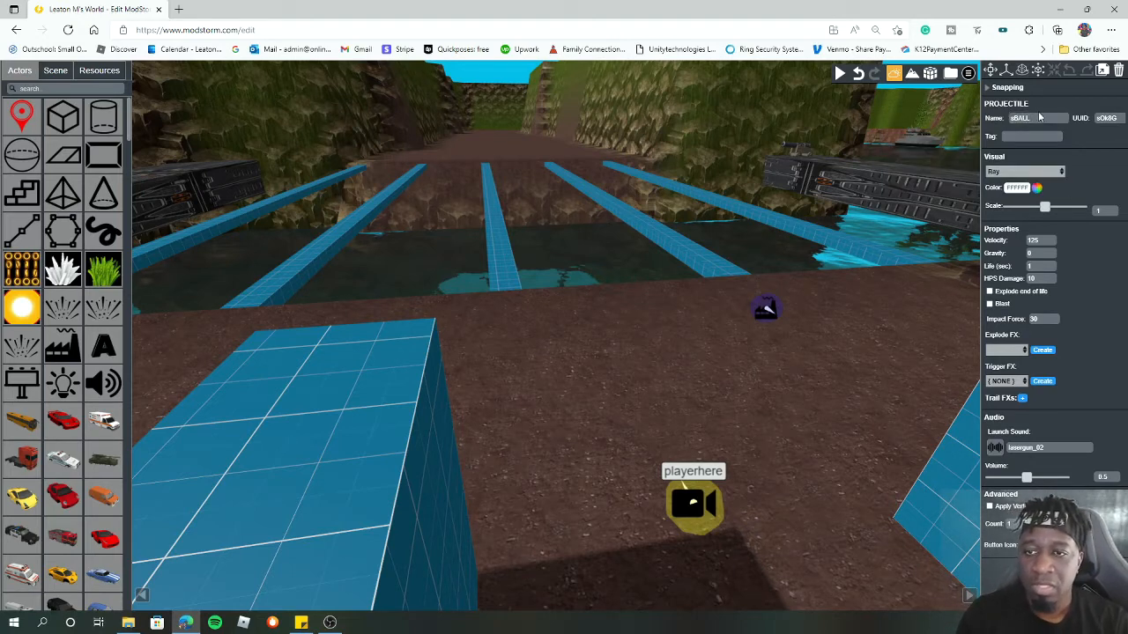
click(1009, 121)
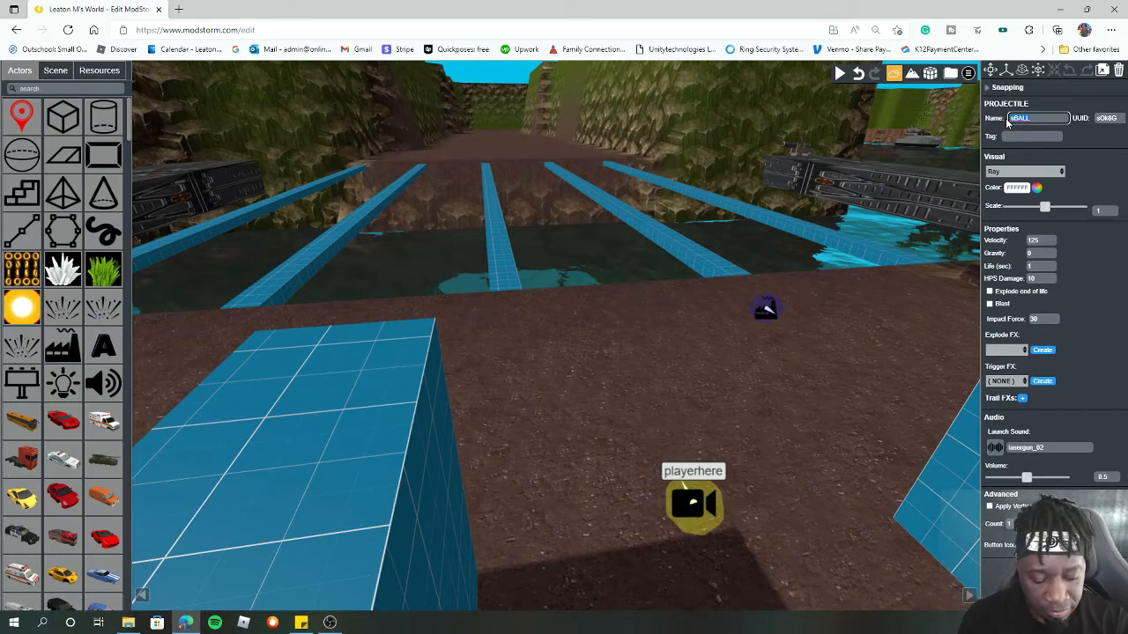
text(s)
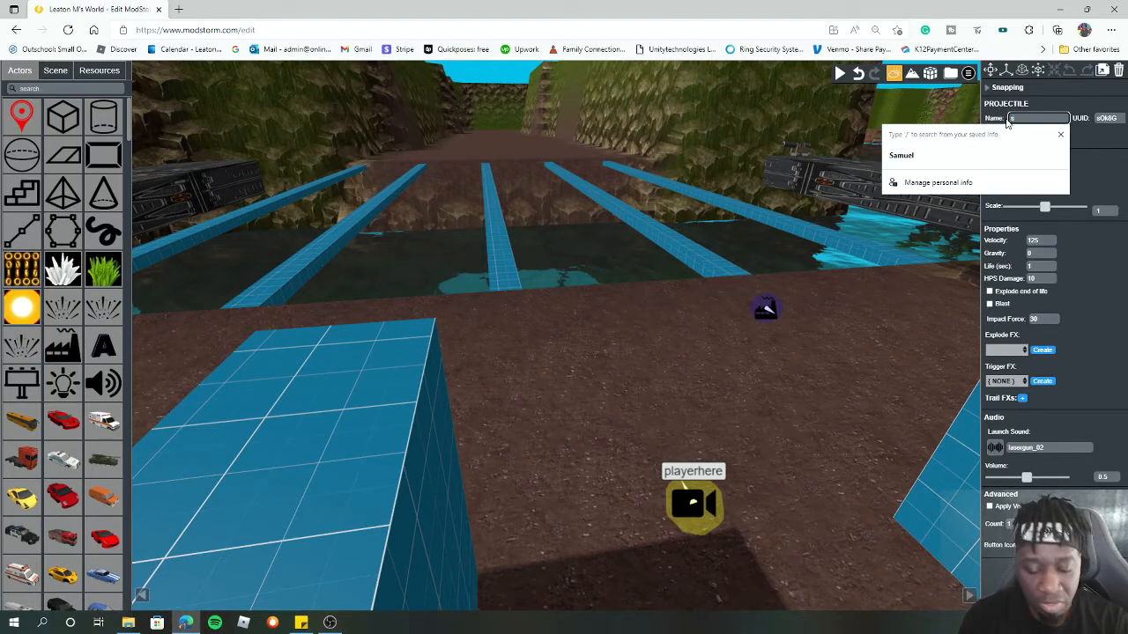
text(ball)
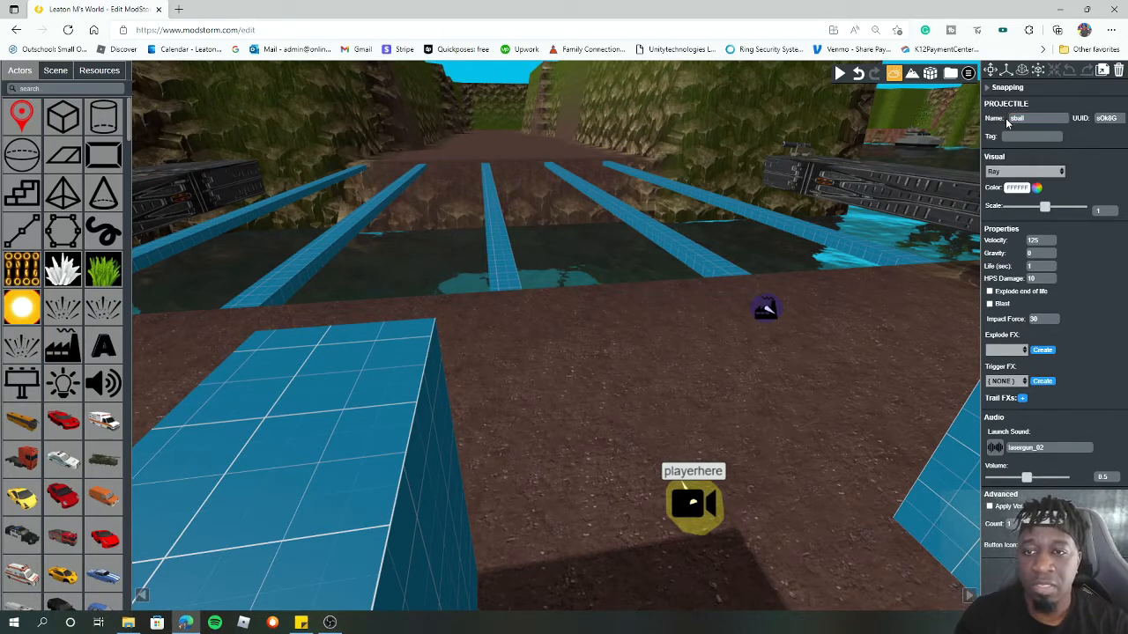
click(1020, 138)
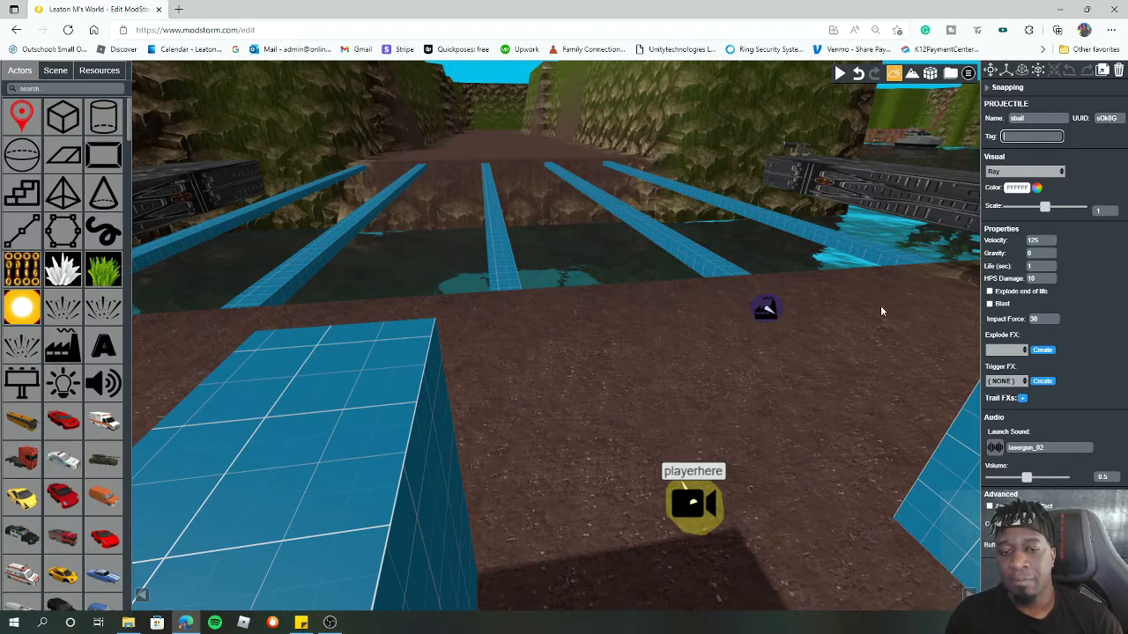
- Select the factory in front of the planks and reopen its sball projectile for editing
click(768, 311)
click(1022, 321)
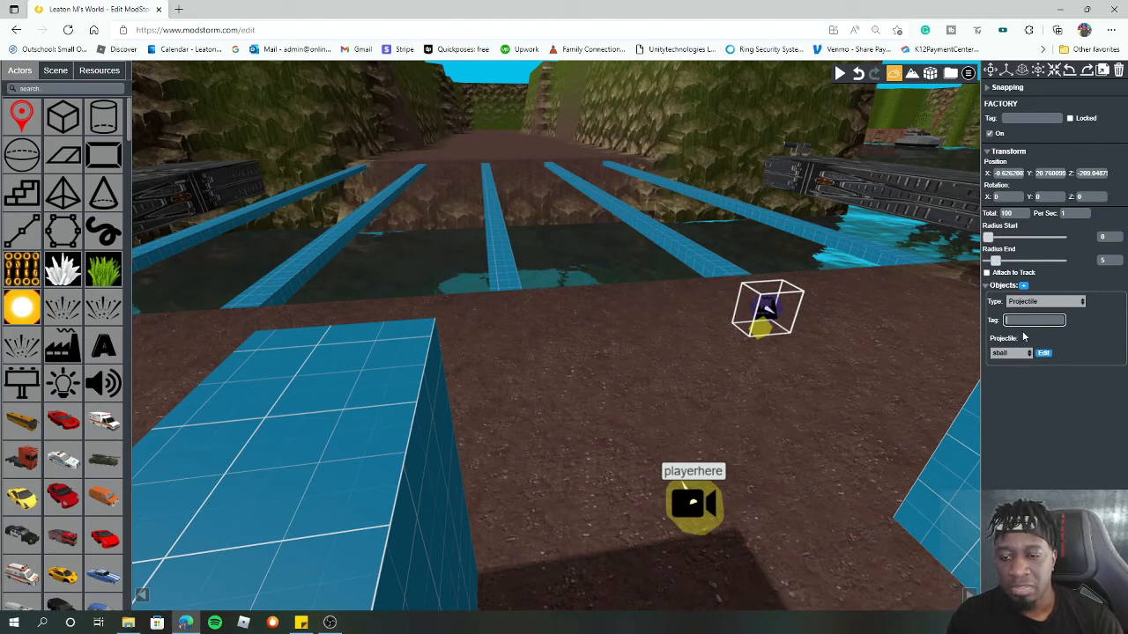
click(1045, 354)
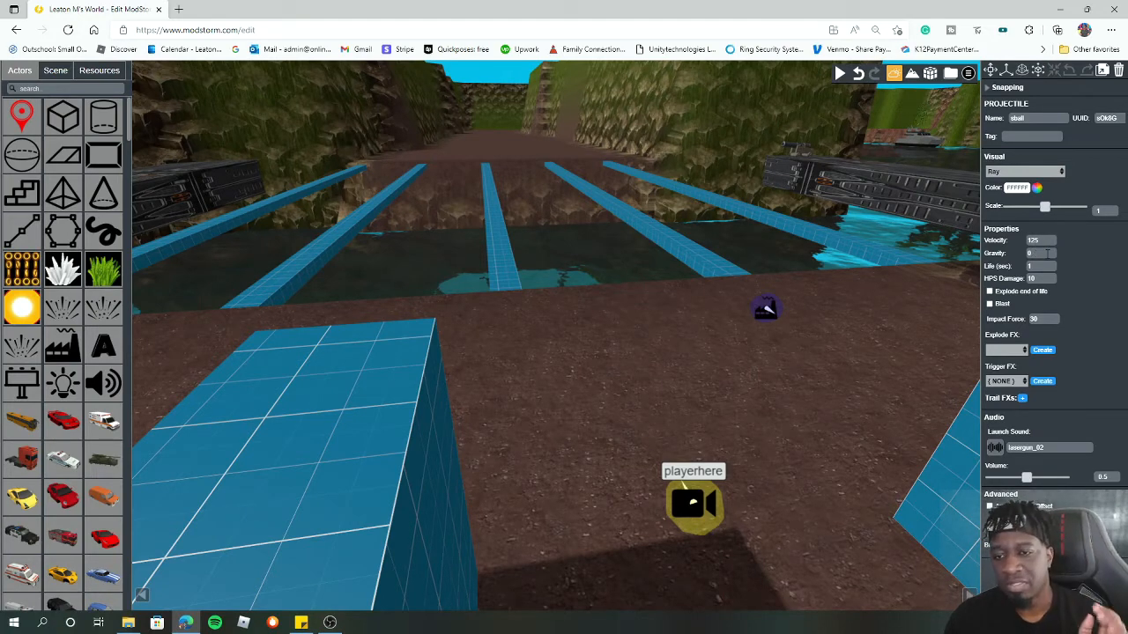
double_click(1045, 240)
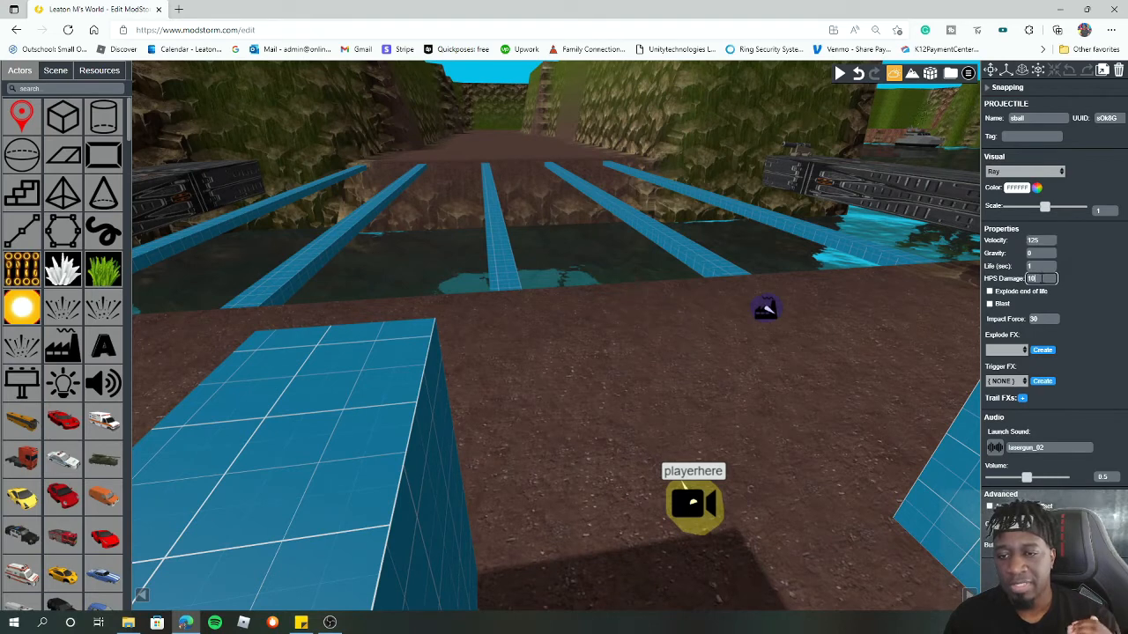
- Try the Sprite and Primitive visual types for the projectile, browsing the sprite images and the primitive's properties
click(1058, 173)
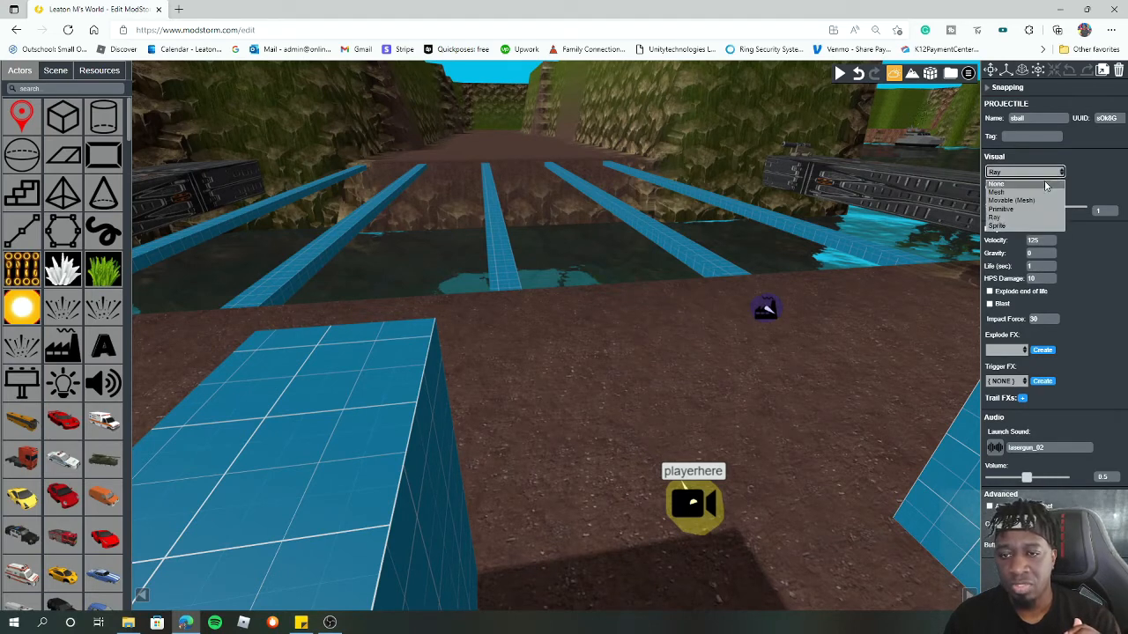
click(1010, 228)
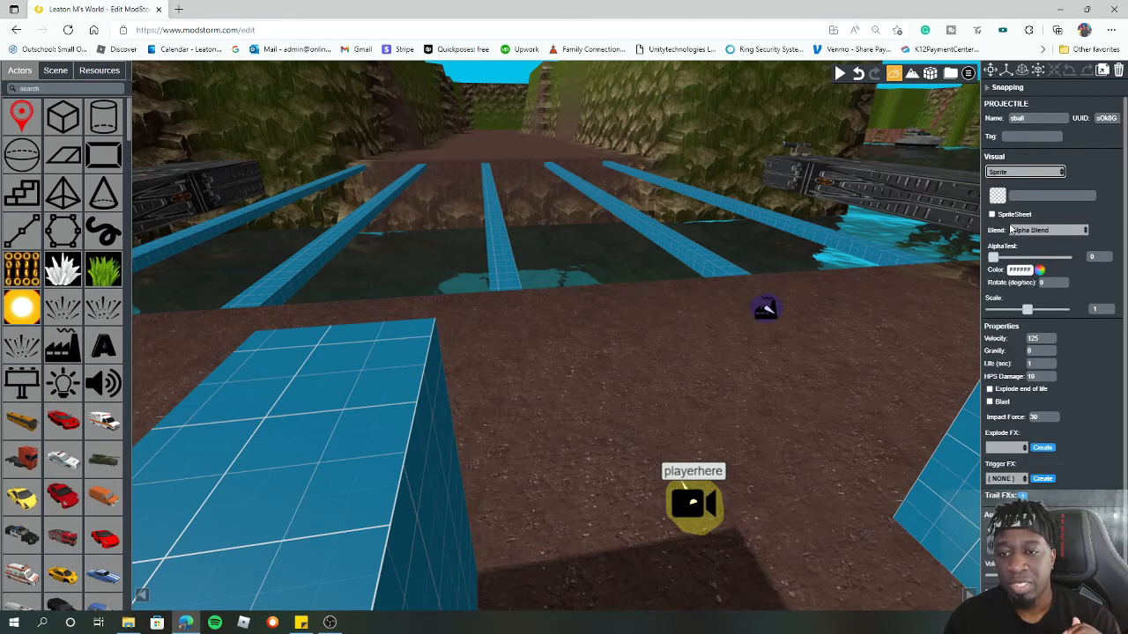
click(1004, 203)
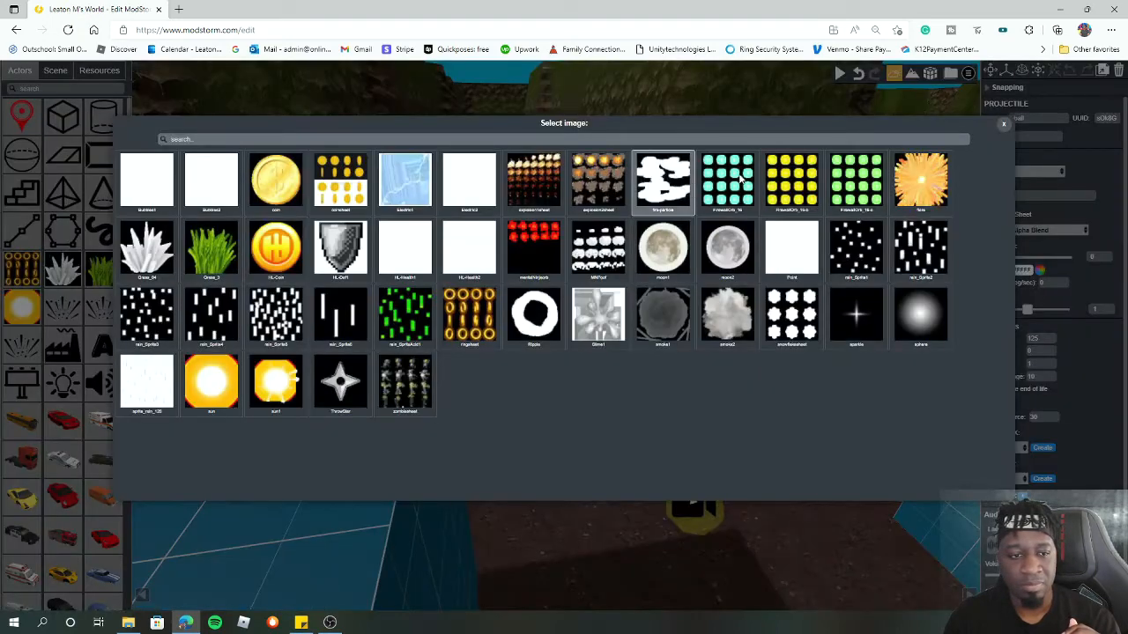
click(1004, 128)
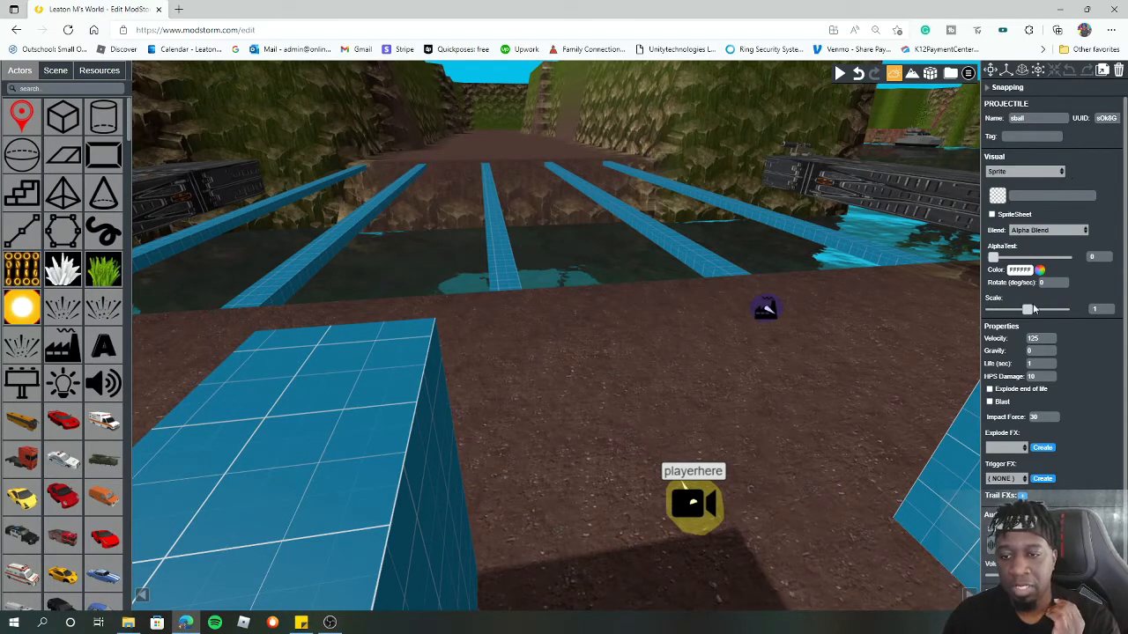
click(1060, 174)
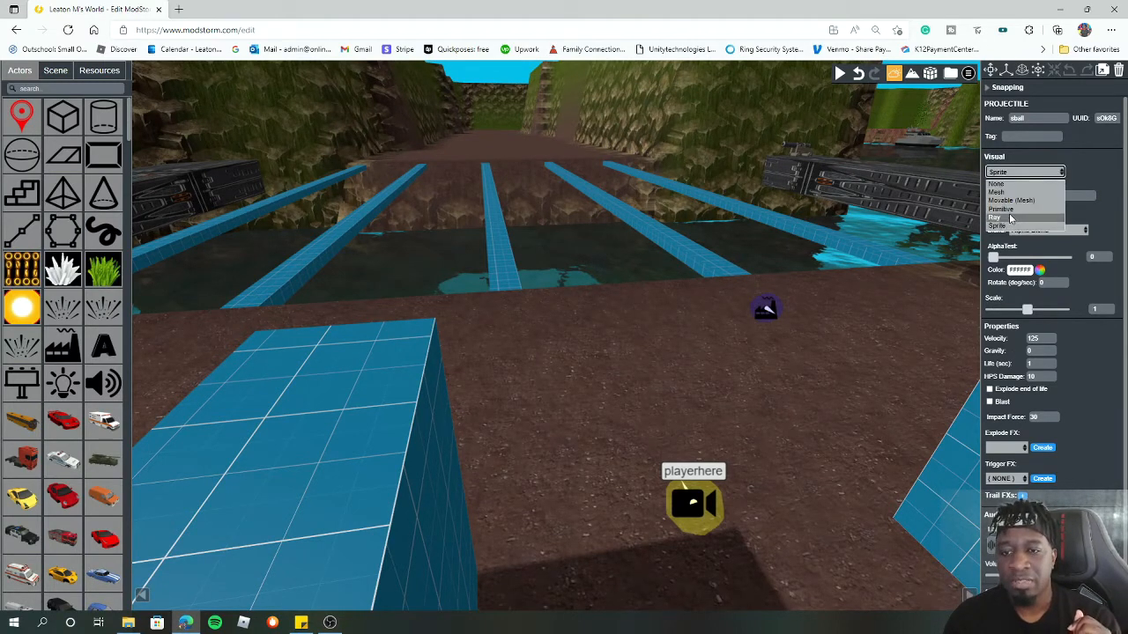
click(1012, 210)
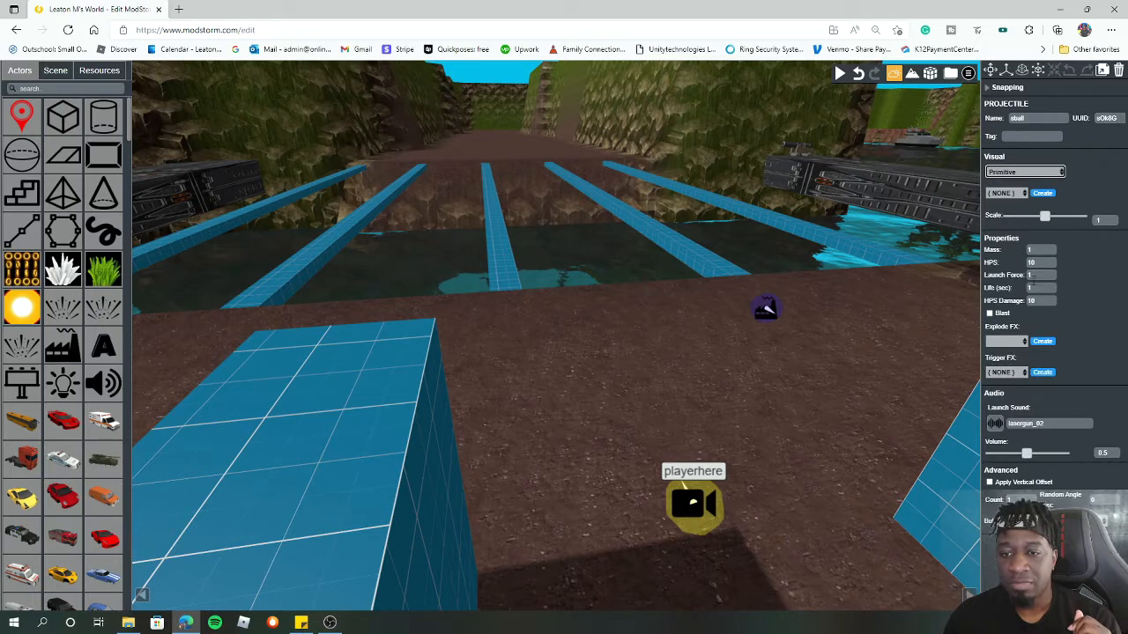
click(1024, 194)
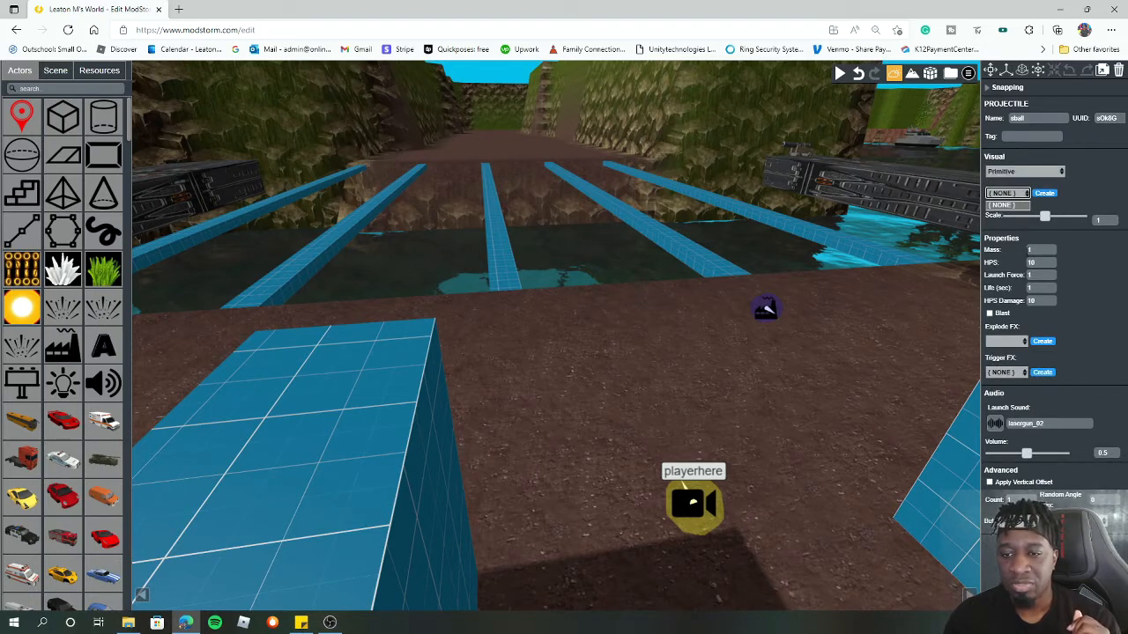
click(1039, 250)
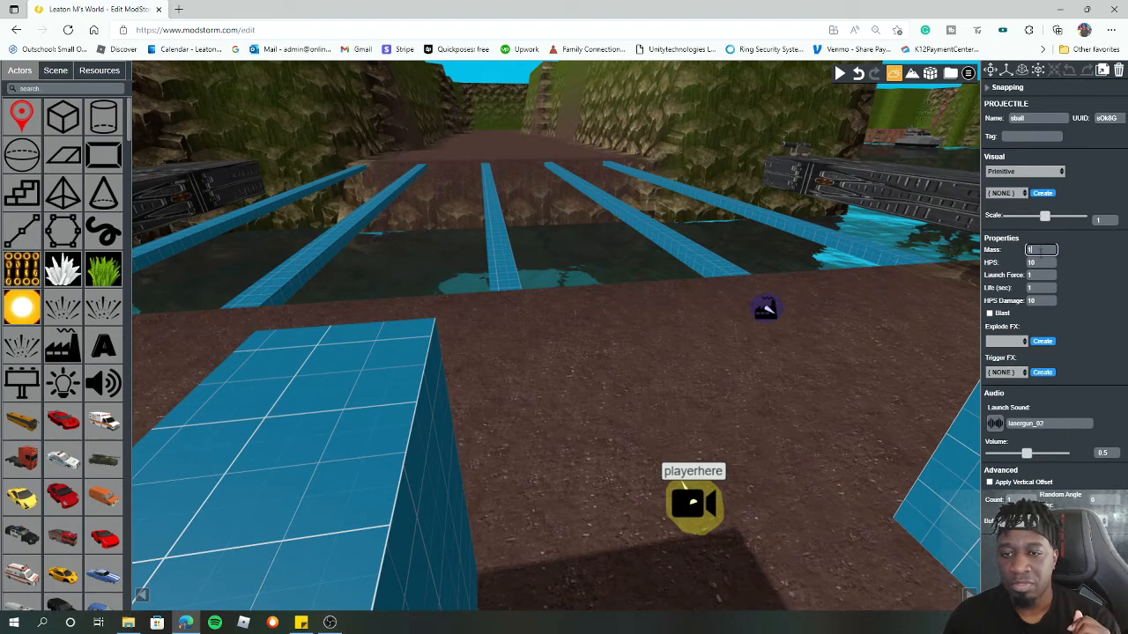
click(1043, 301)
- Set the projectile's visual type to Movable (Mesh) and choose the soccerball model for it
click(1025, 171)
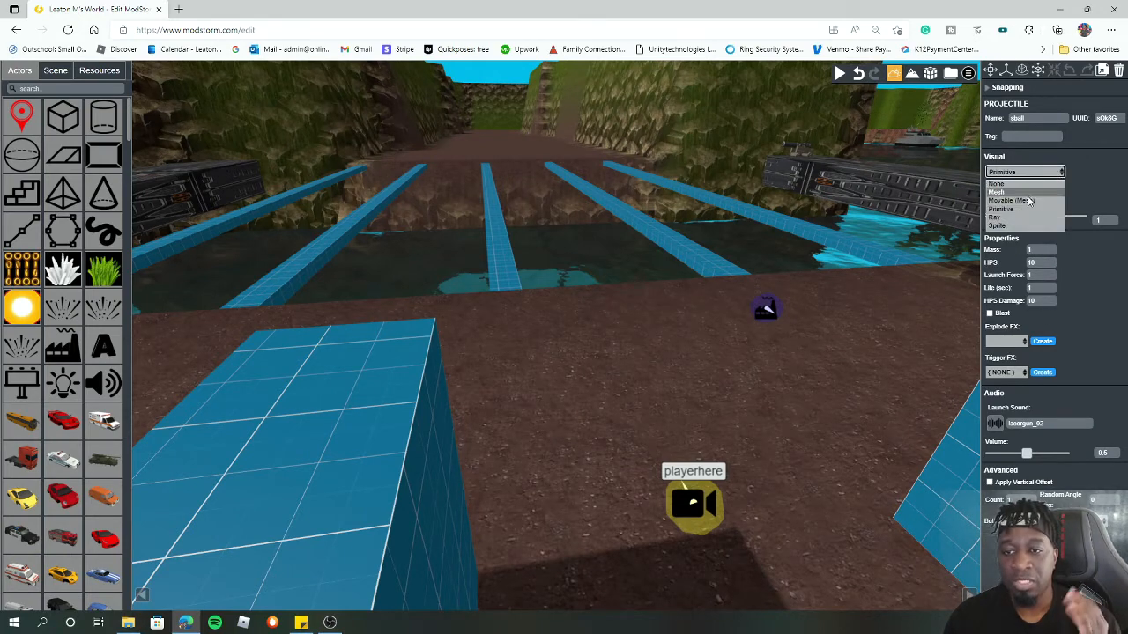
click(1024, 187)
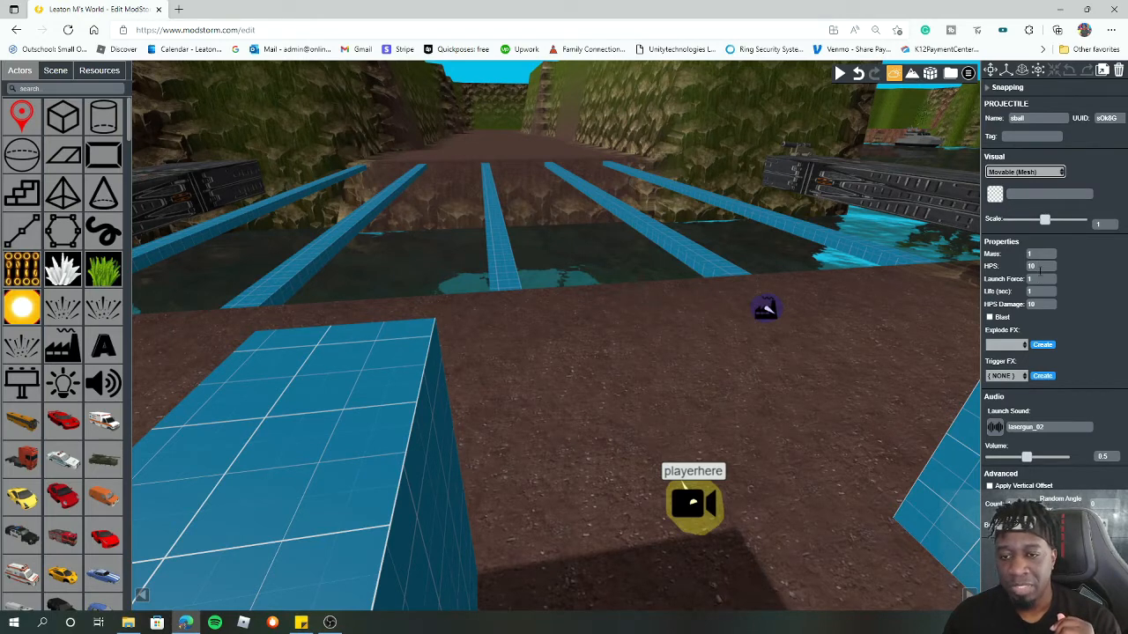
click(1045, 304)
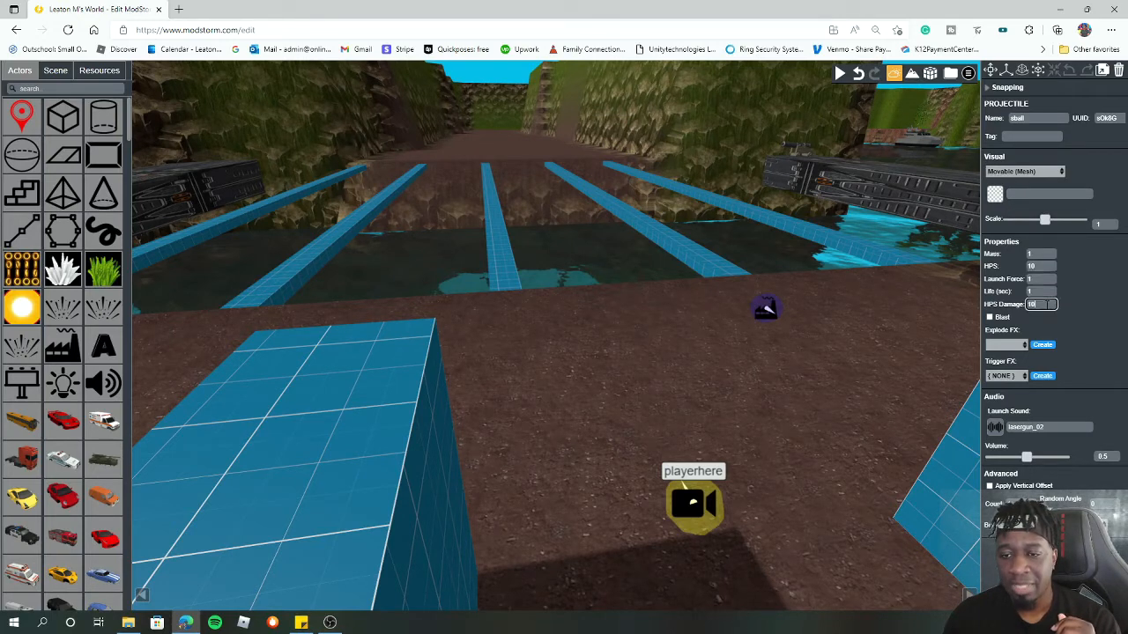
click(1037, 279)
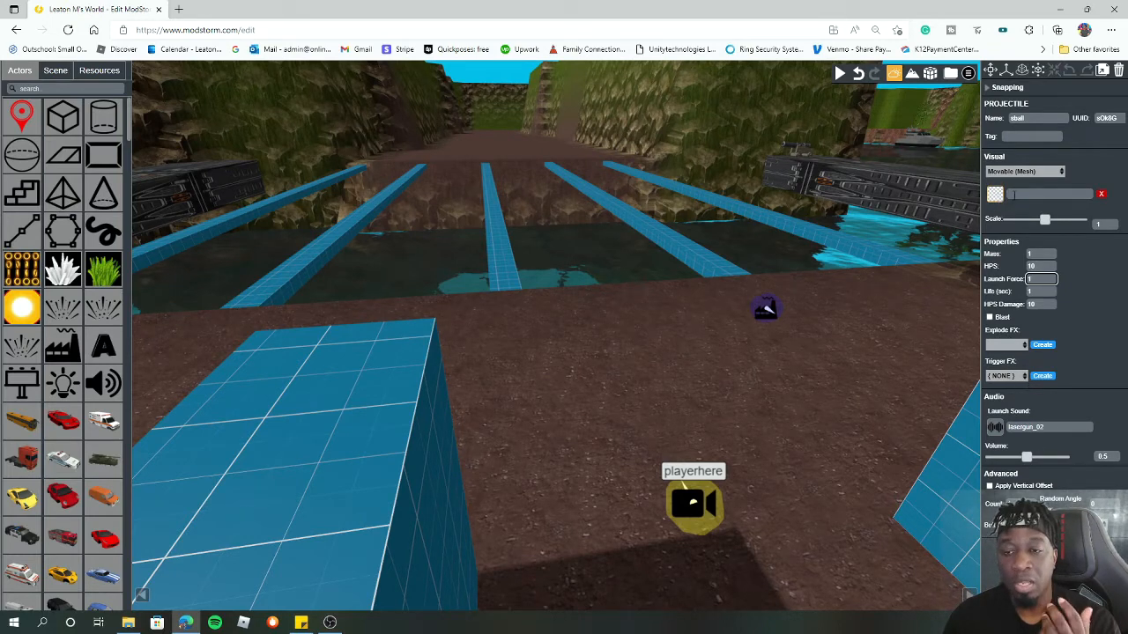
click(994, 195)
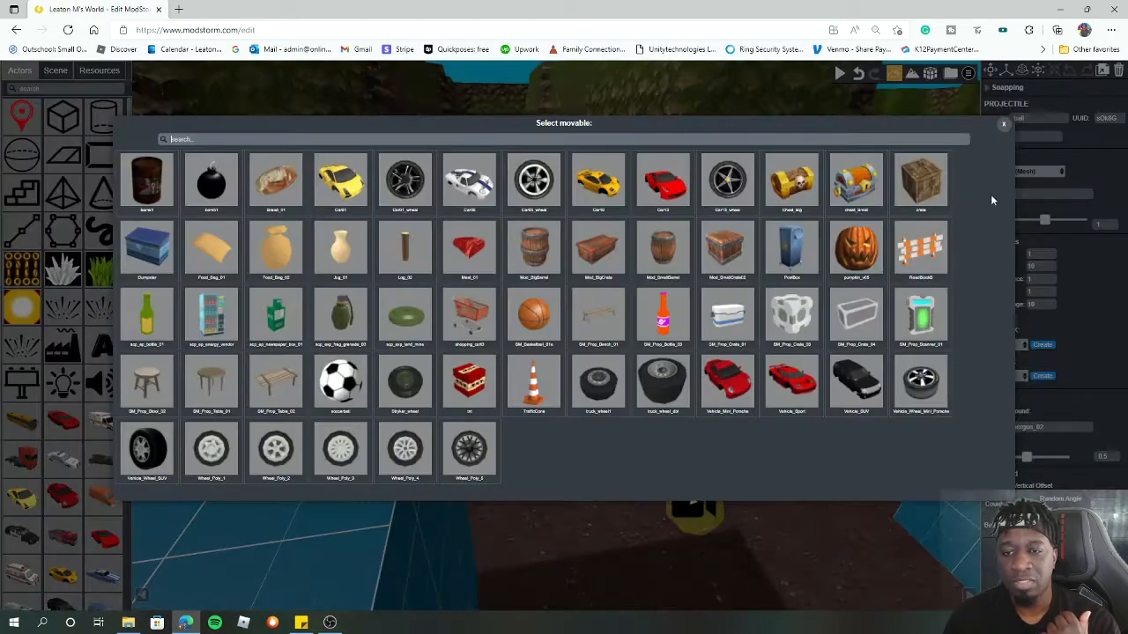
click(1003, 125)
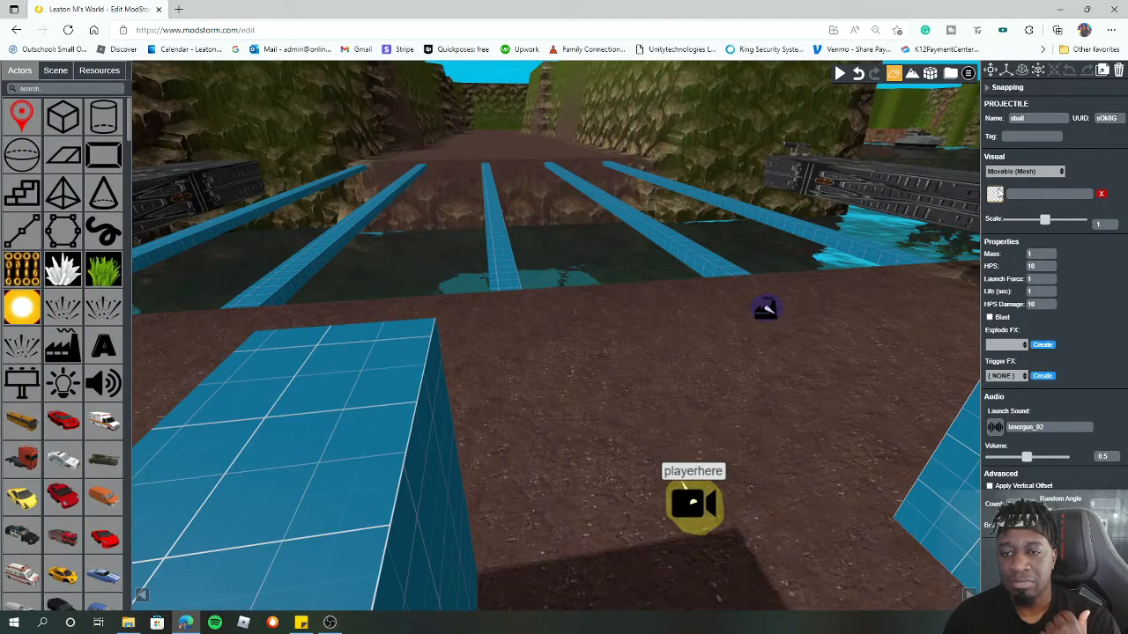
click(994, 196)
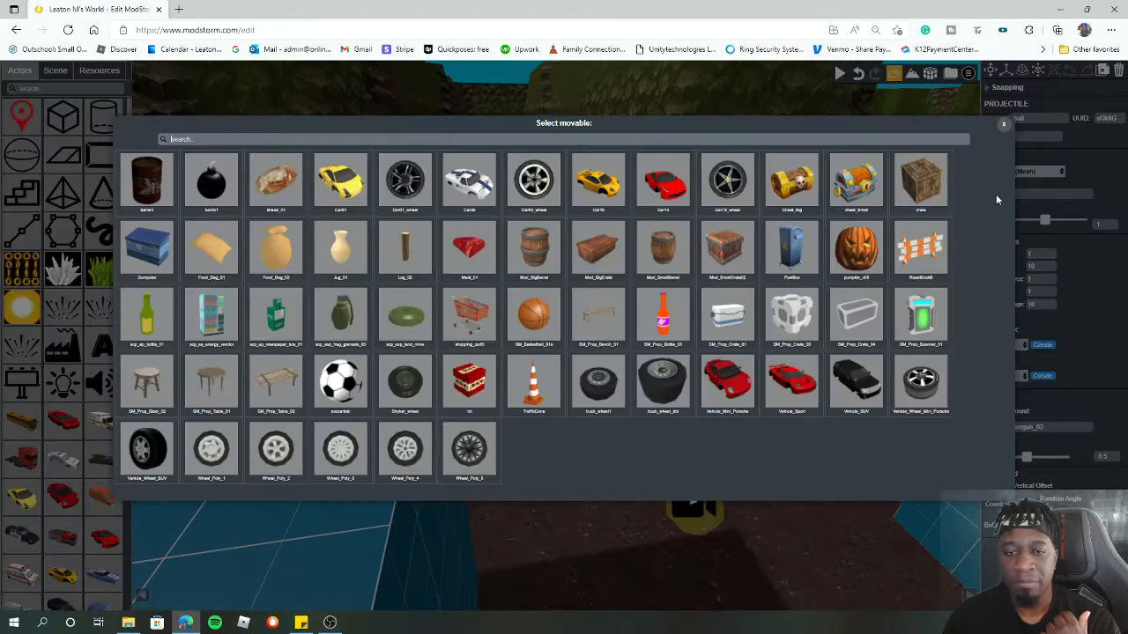
click(338, 384)
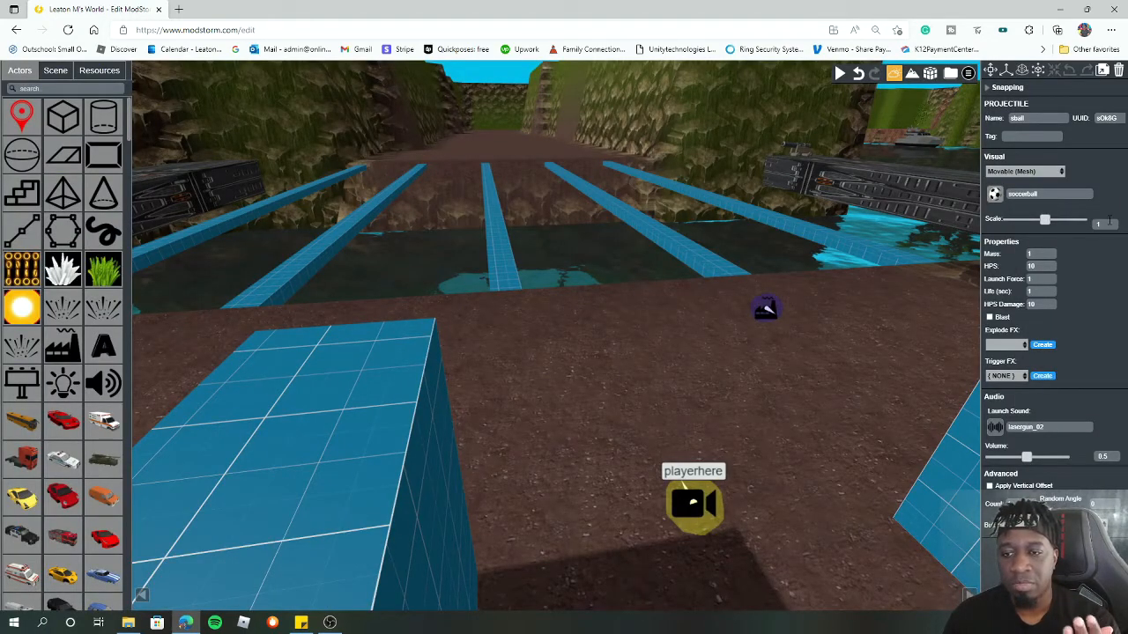
- Set the soccer ball projectile's scale to 0.5
drag(1109, 224, 1082, 228)
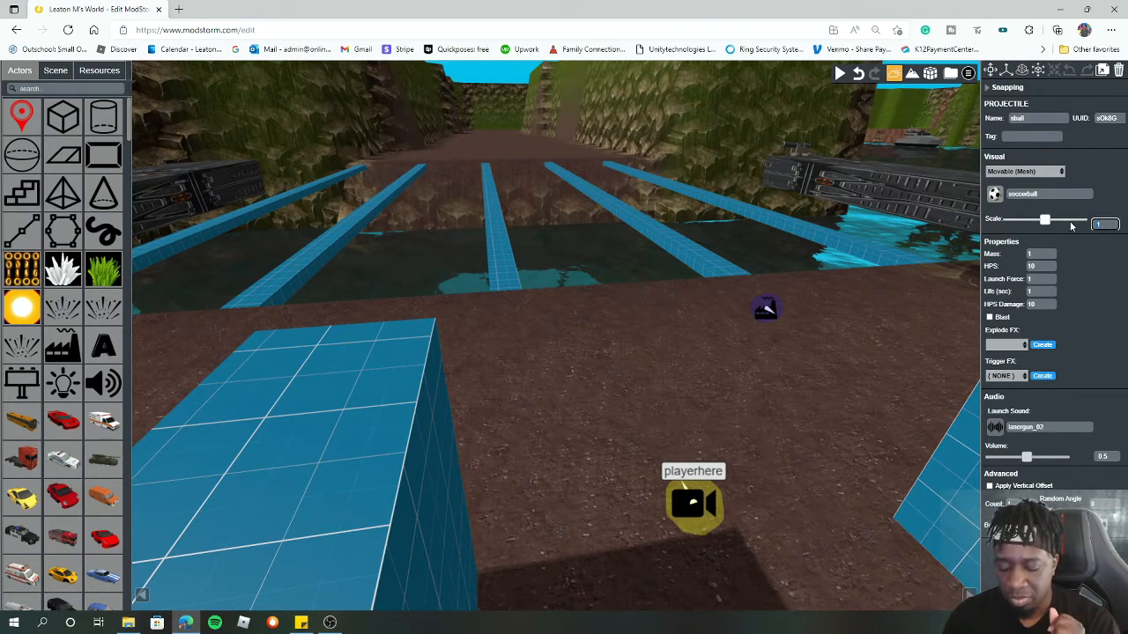
text(0.5)
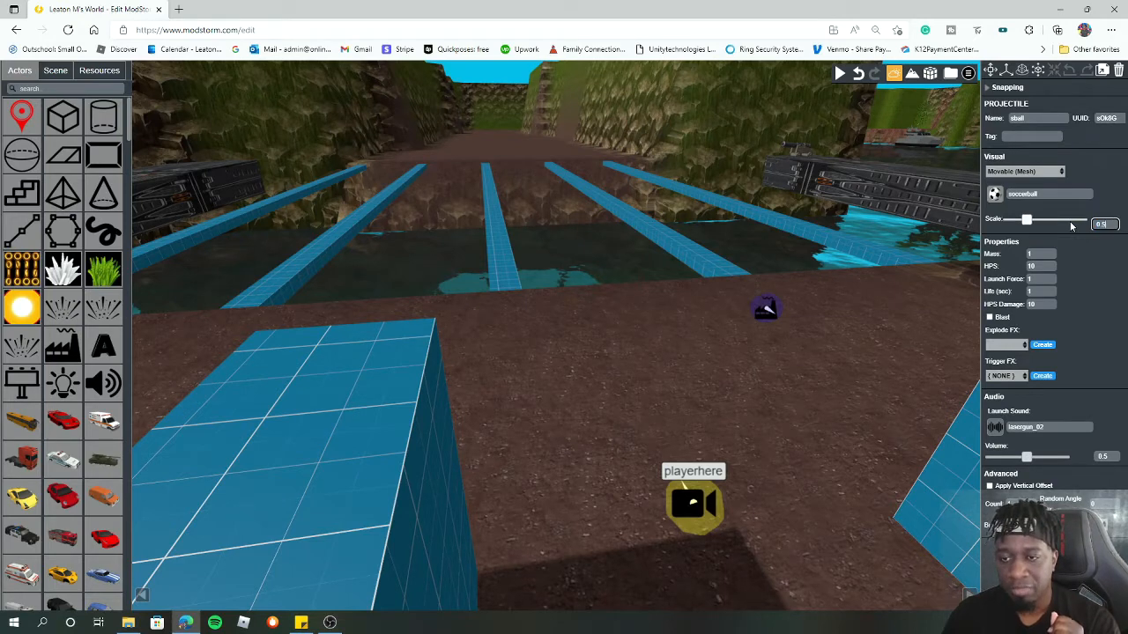
key(Return)
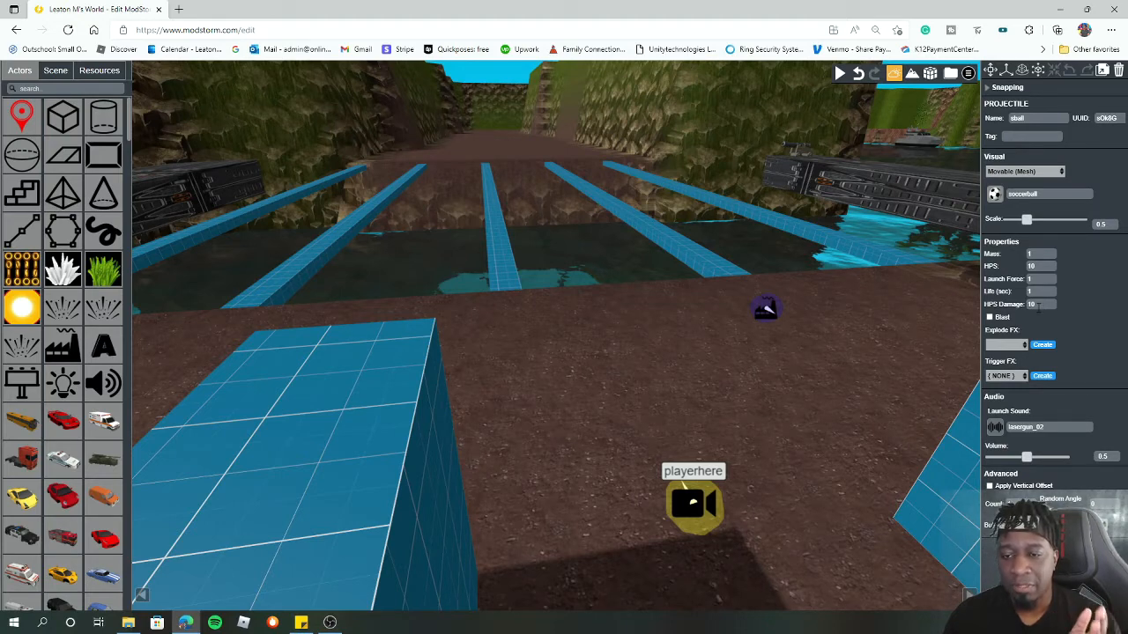
- Set the projectile's launch force to 1.5 and enable its Blast option
click(1039, 304)
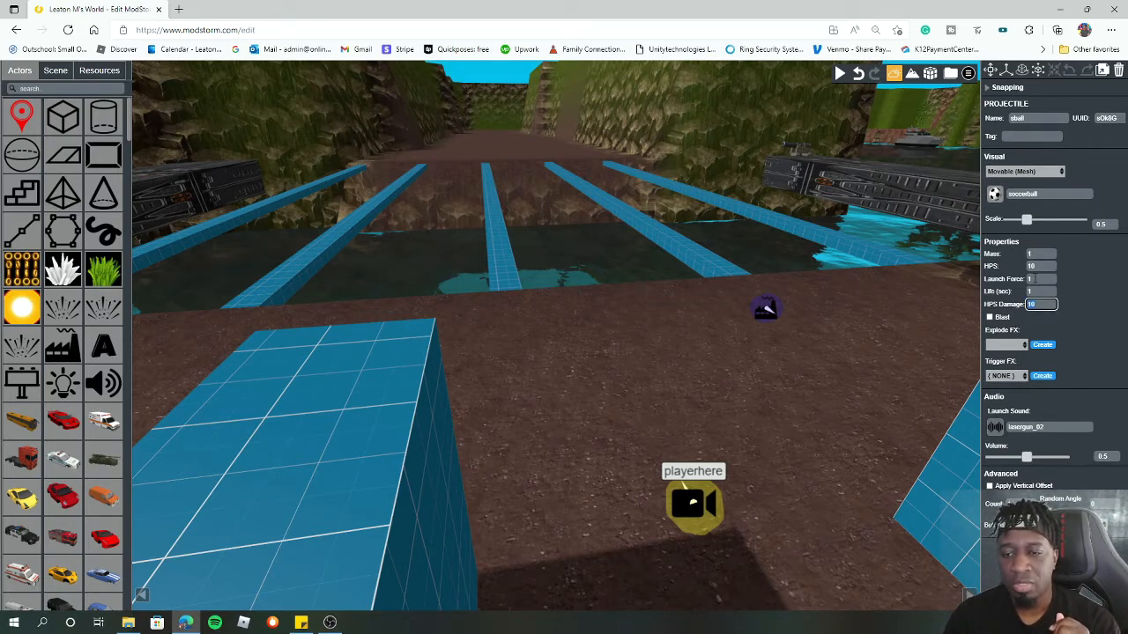
click(1029, 280)
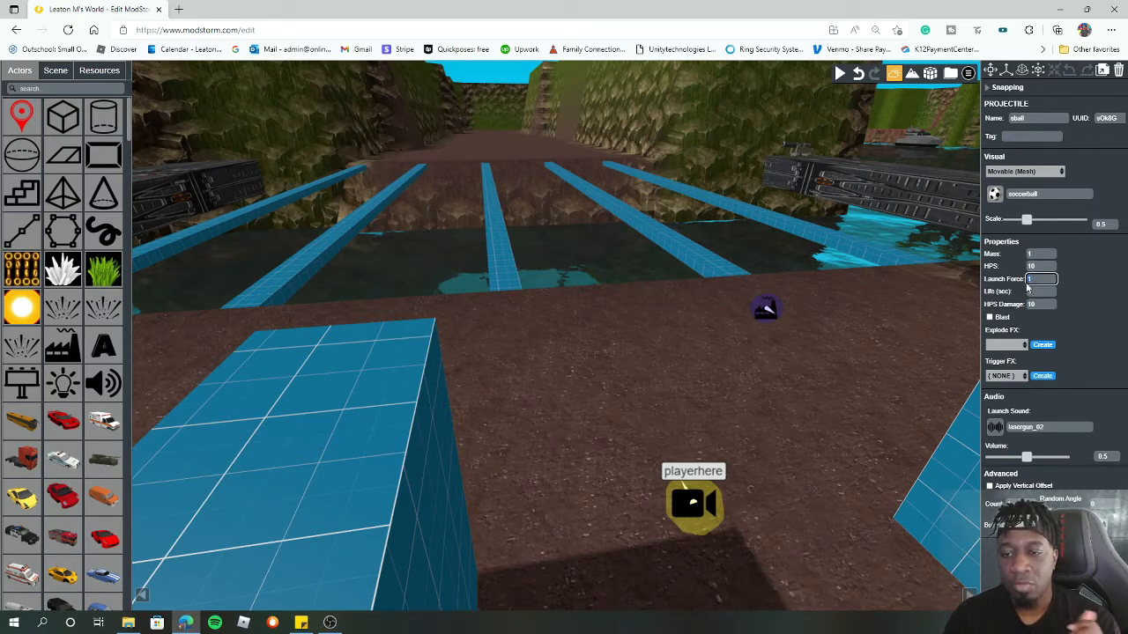
click(1091, 327)
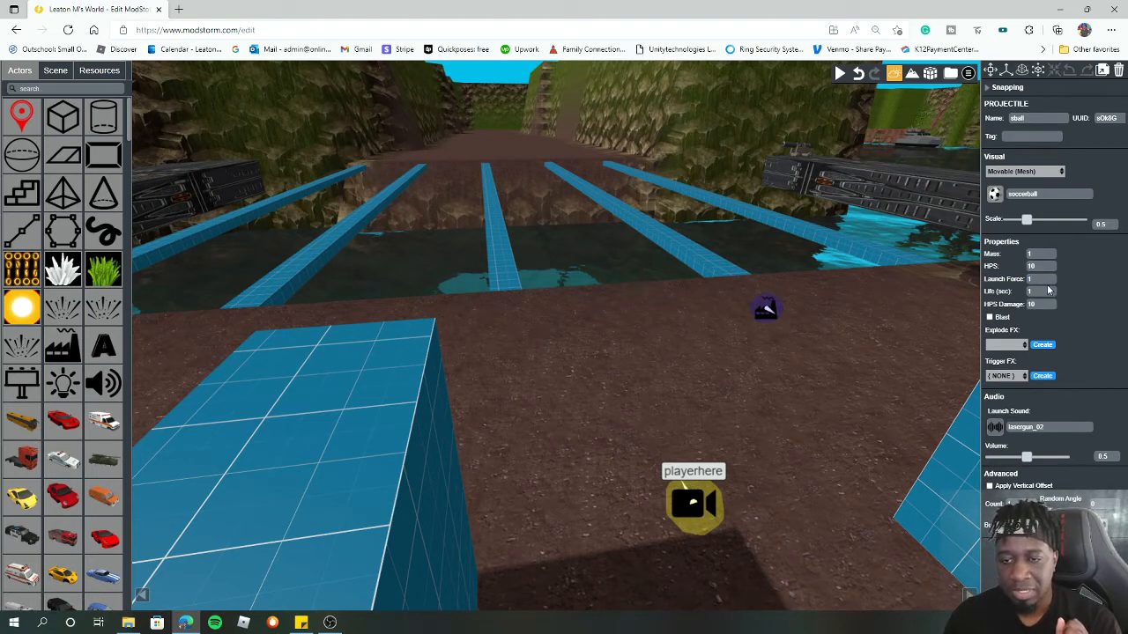
click(1043, 279)
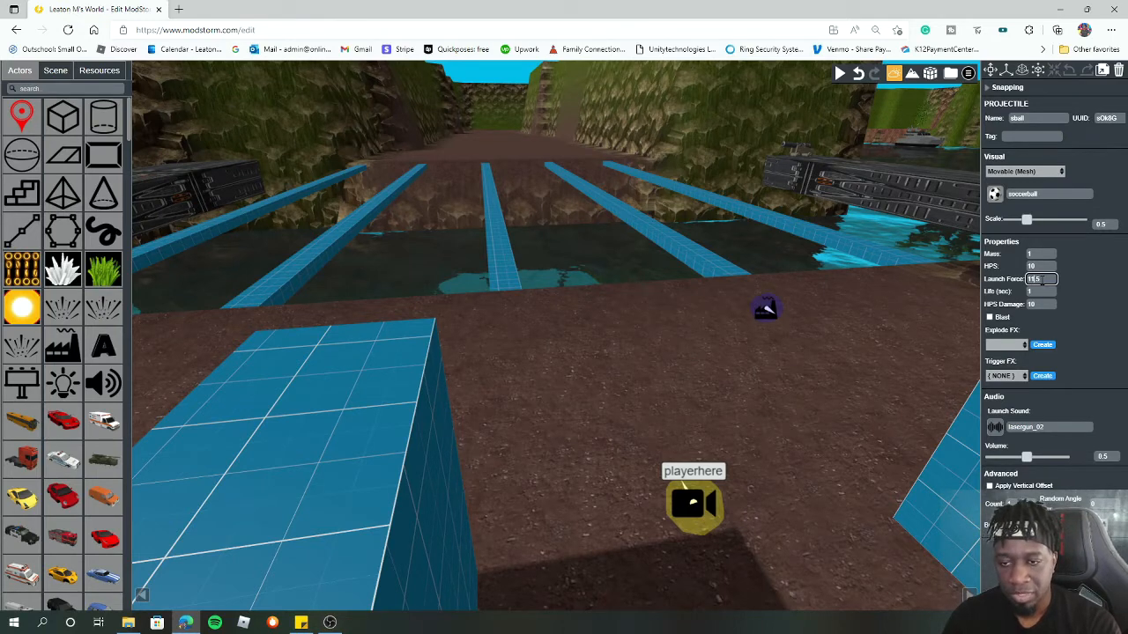
key(Return)
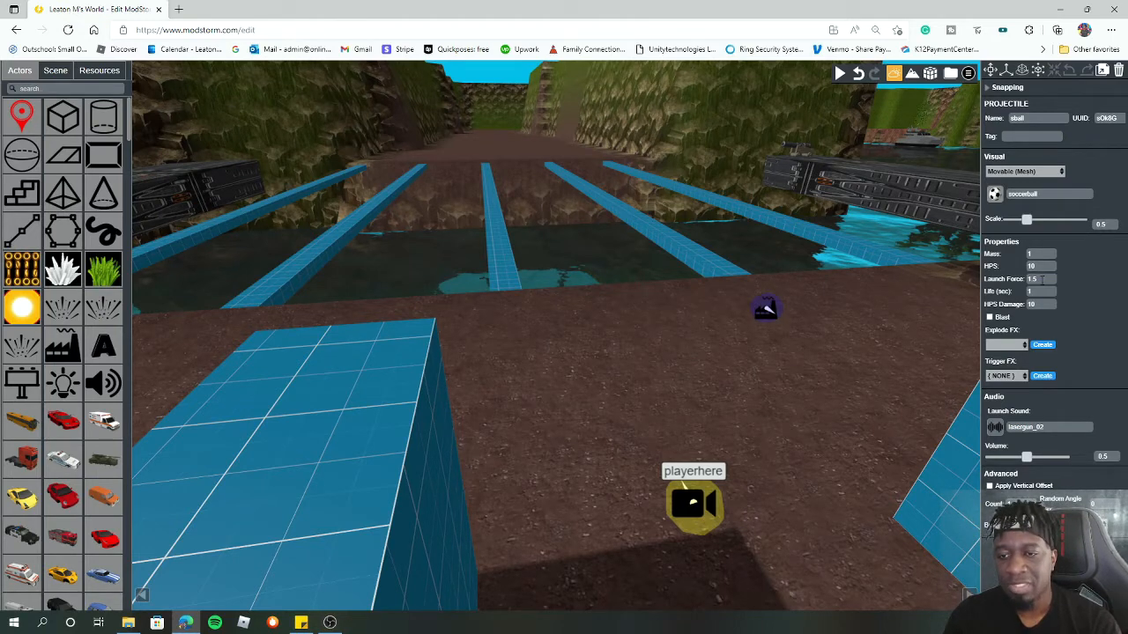
click(990, 318)
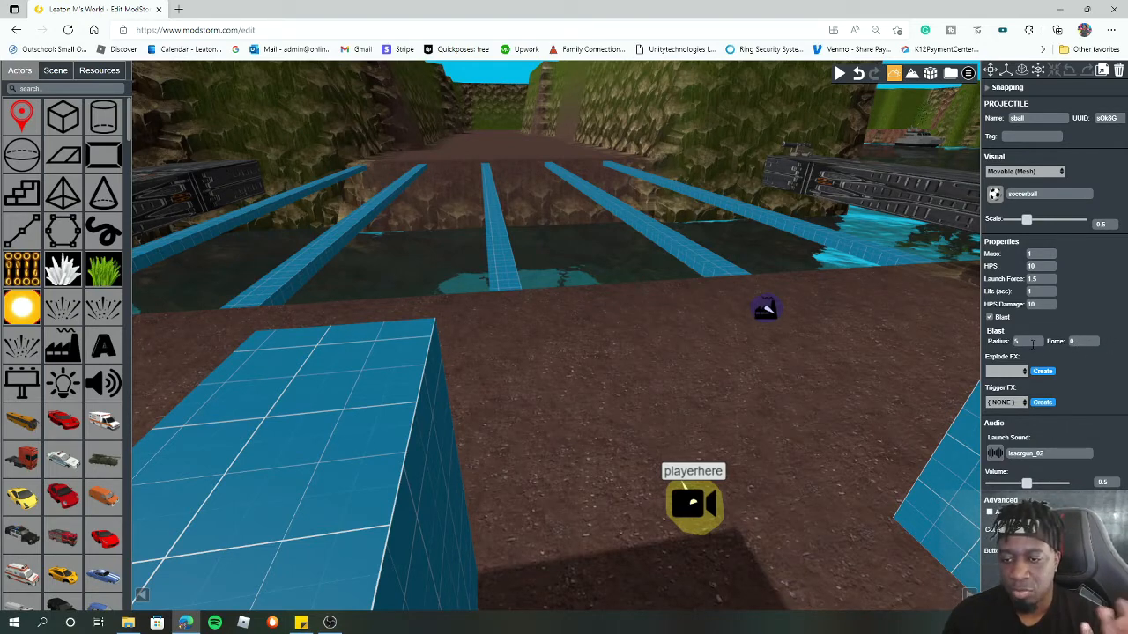
- Set the soccer ball projectile's blast force to 5 and check its Explode FX options
drag(1079, 343, 1050, 348)
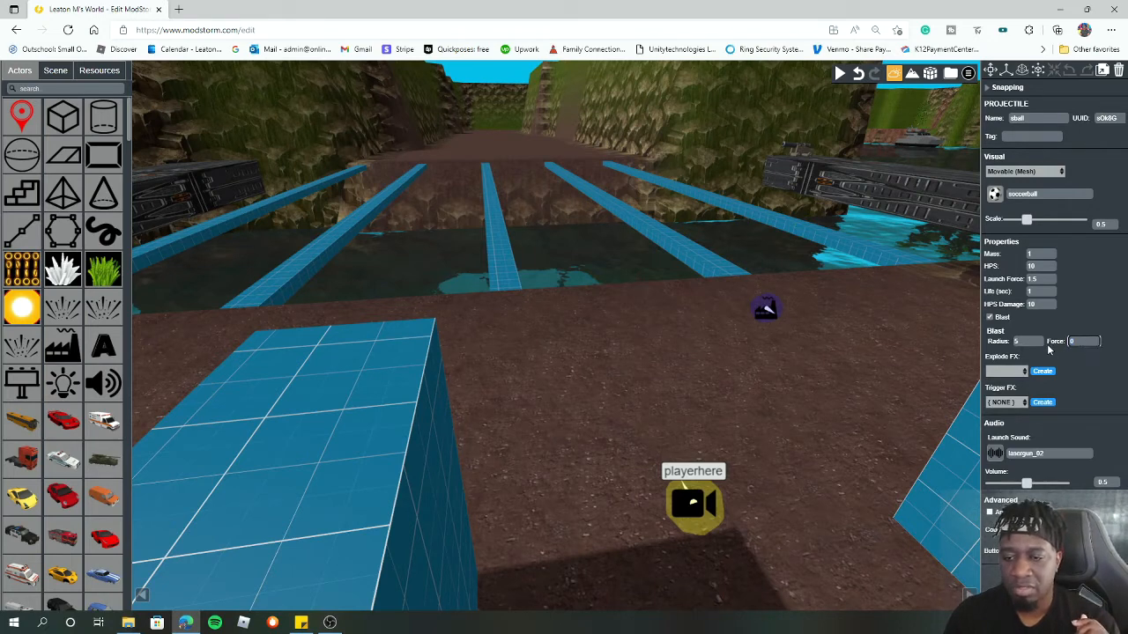
text(5)
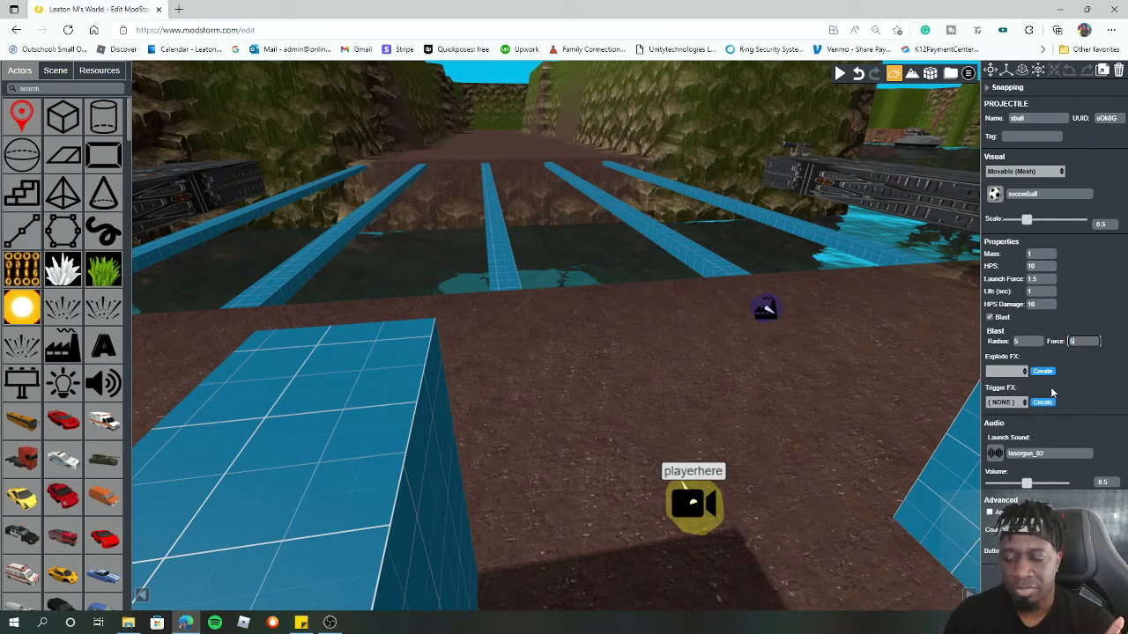
click(1008, 373)
click(1008, 374)
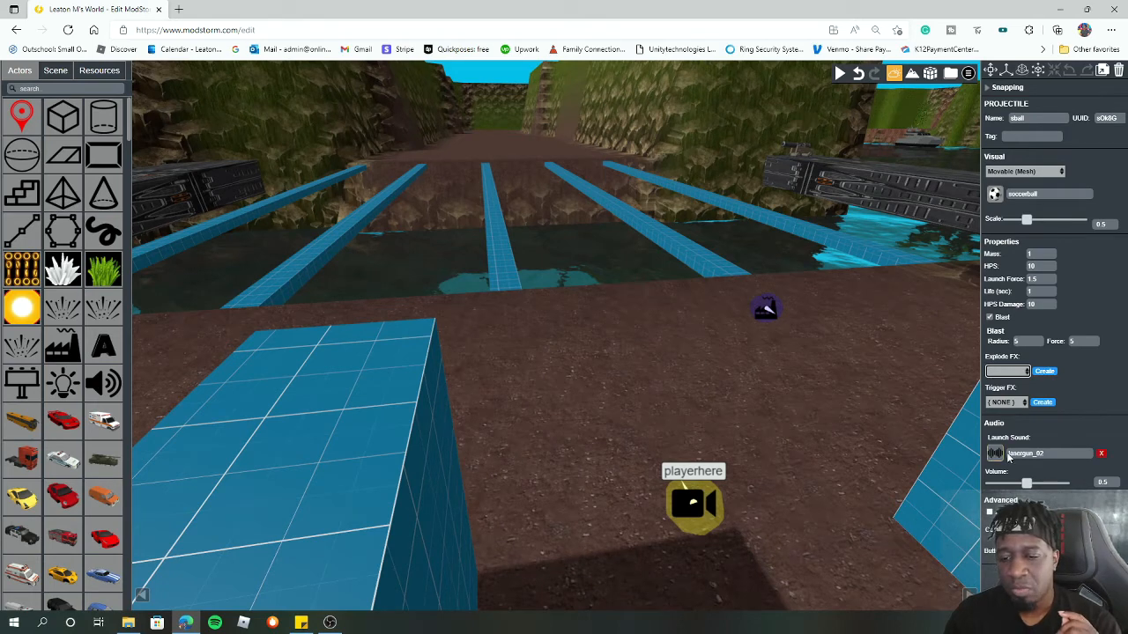
- Preview several sounds from the audio library and choose ballkick_01 as the projectile's launch sound
click(999, 453)
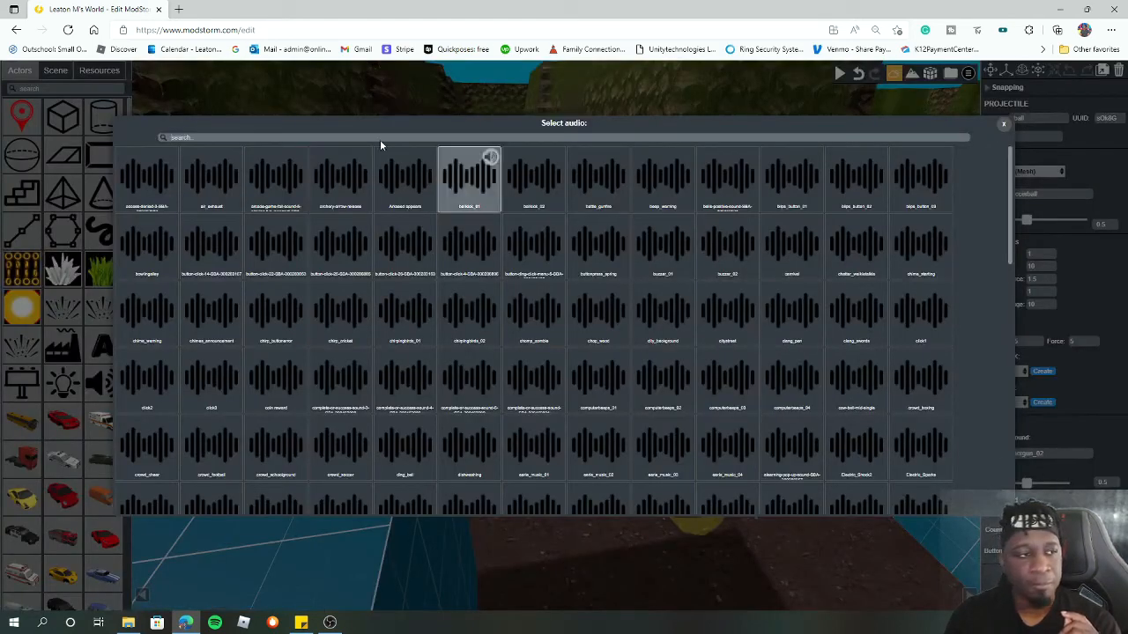
click(234, 158)
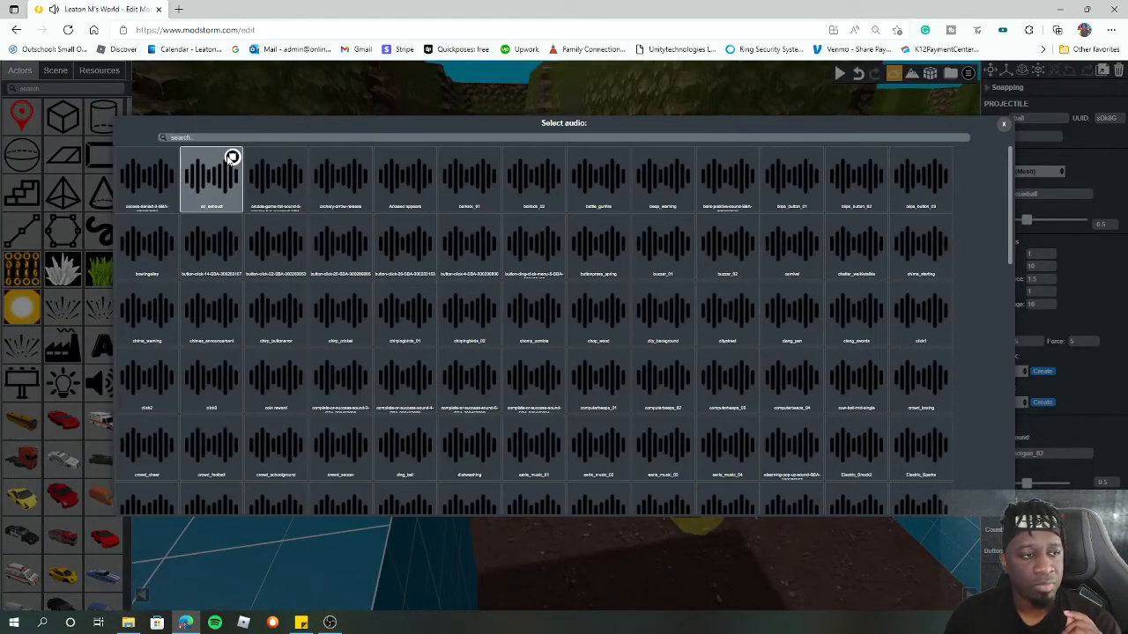
click(299, 158)
click(362, 157)
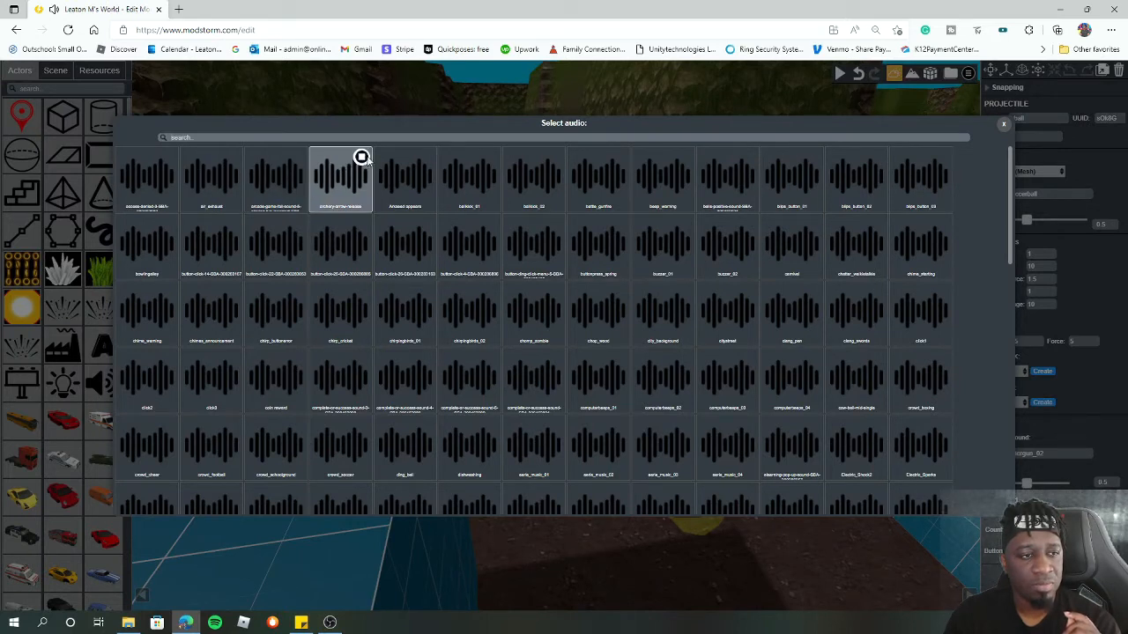
click(426, 157)
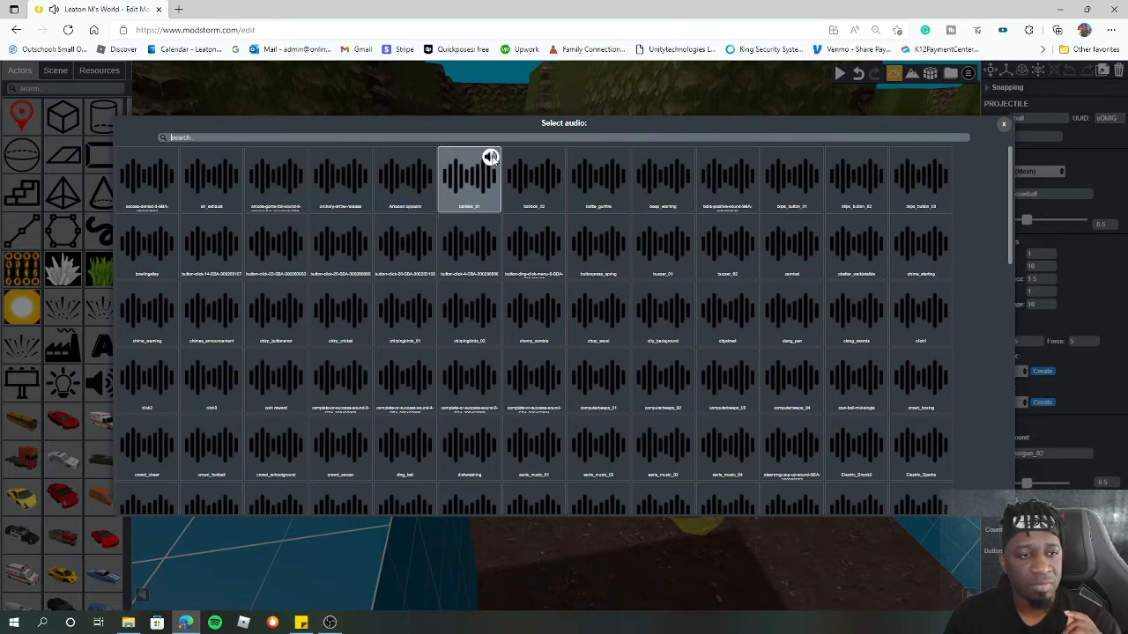
click(490, 158)
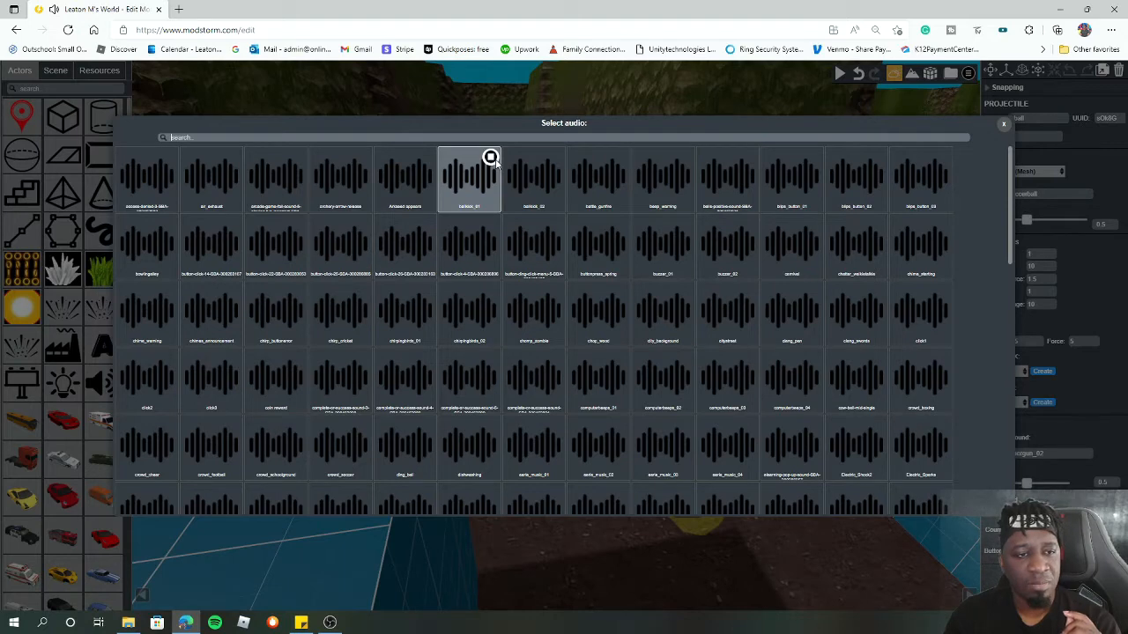
click(468, 183)
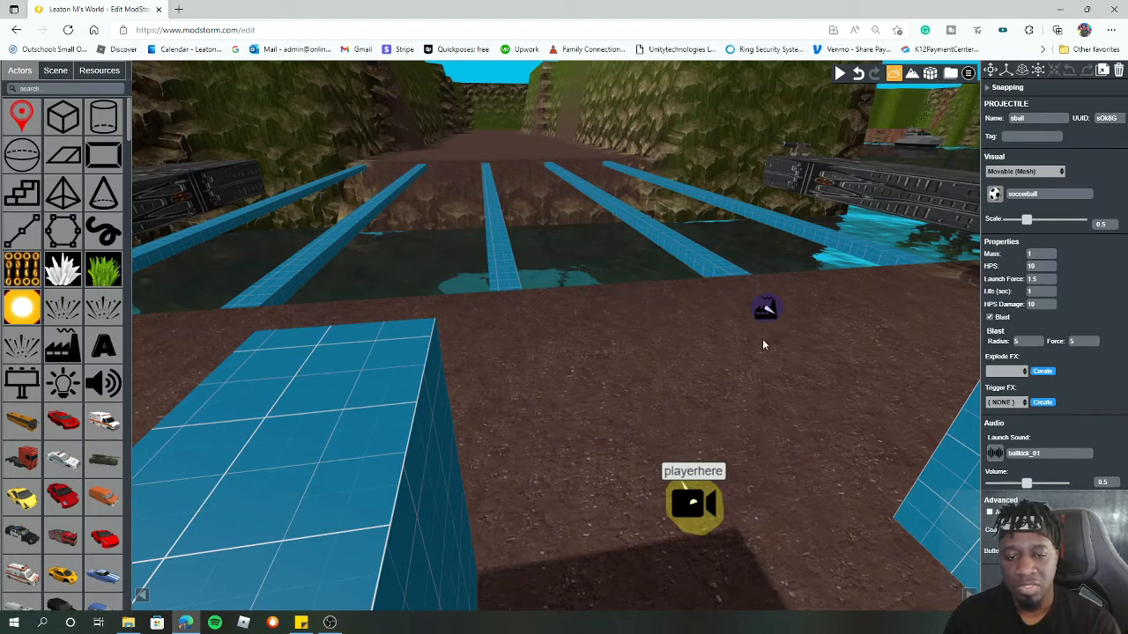
- Set the soccer ball factory's Y rotation to -90
click(765, 305)
key(f)
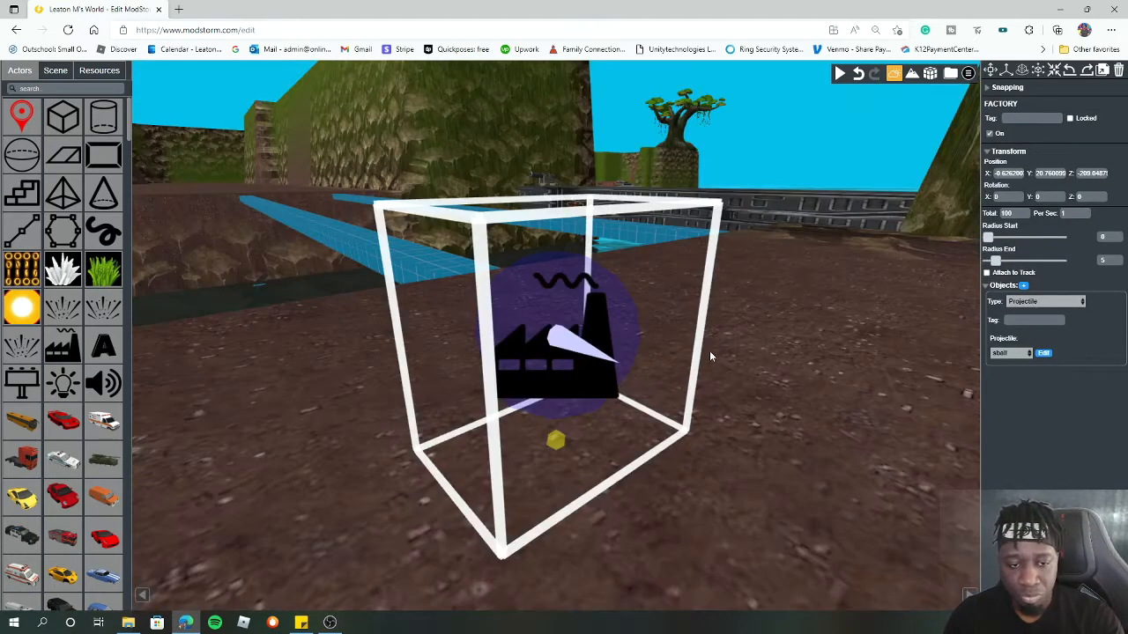
drag(599, 317, 826, 349)
drag(637, 340, 840, 346)
drag(625, 364, 742, 363)
drag(666, 342, 699, 306)
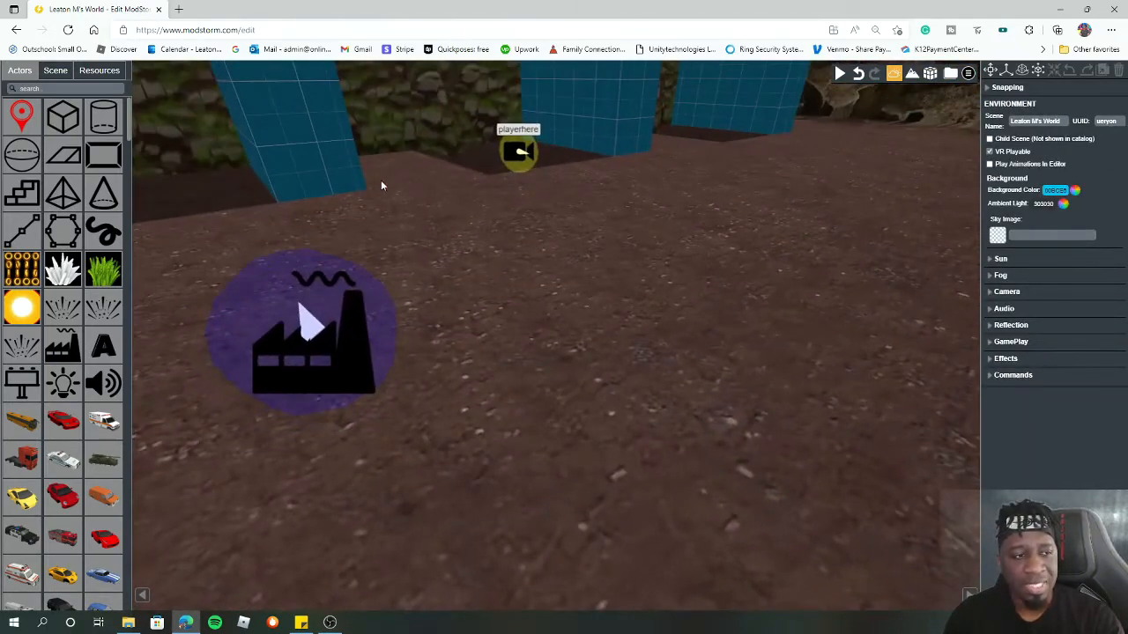
drag(610, 271, 531, 251)
click(459, 289)
drag(558, 287, 523, 303)
click(608, 298)
drag(764, 316, 937, 228)
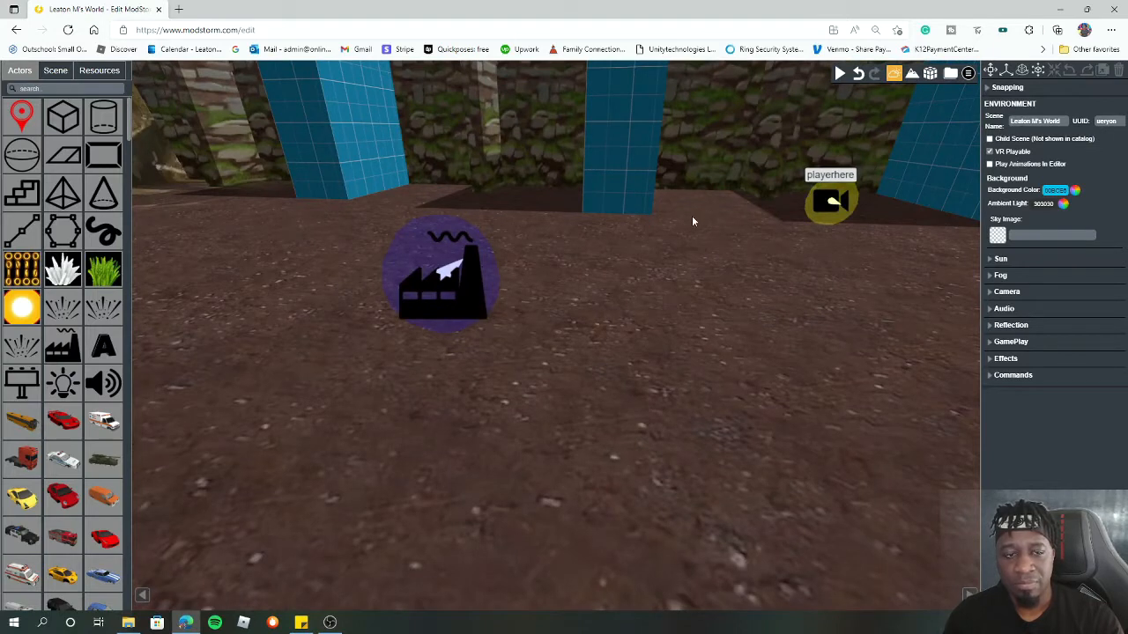
click(494, 277)
drag(1050, 197, 1020, 196)
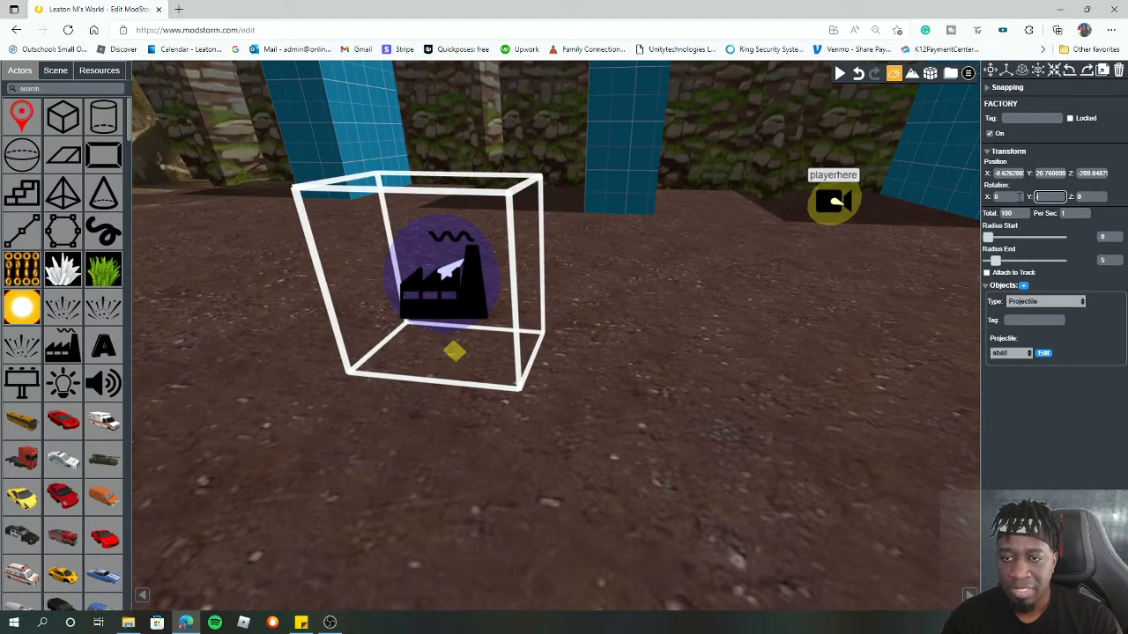
text(-90)
key(Return)
drag(543, 214, 737, 211)
drag(642, 243, 404, 275)
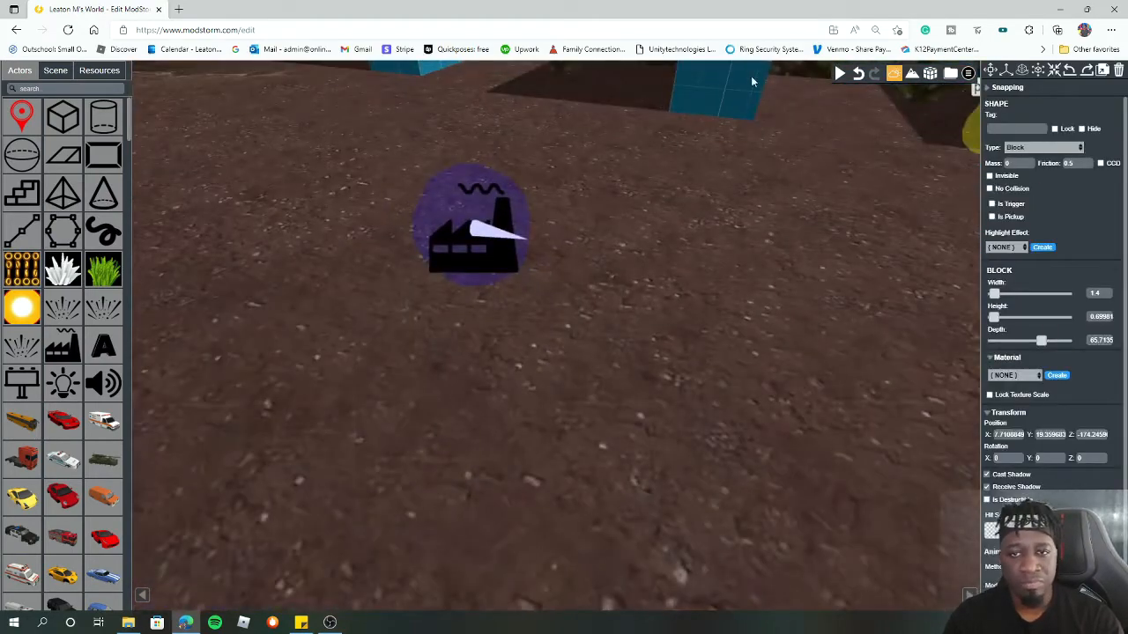
- Start a playtest of the world and walk the avatar around the starting area in front of the planks
click(839, 73)
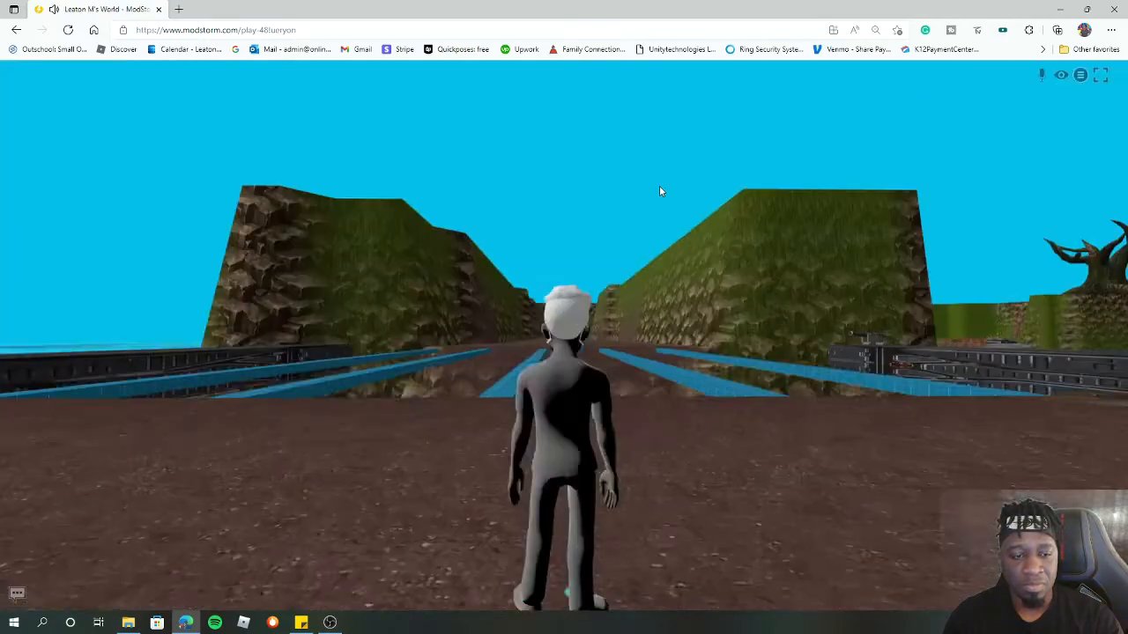
click(651, 291)
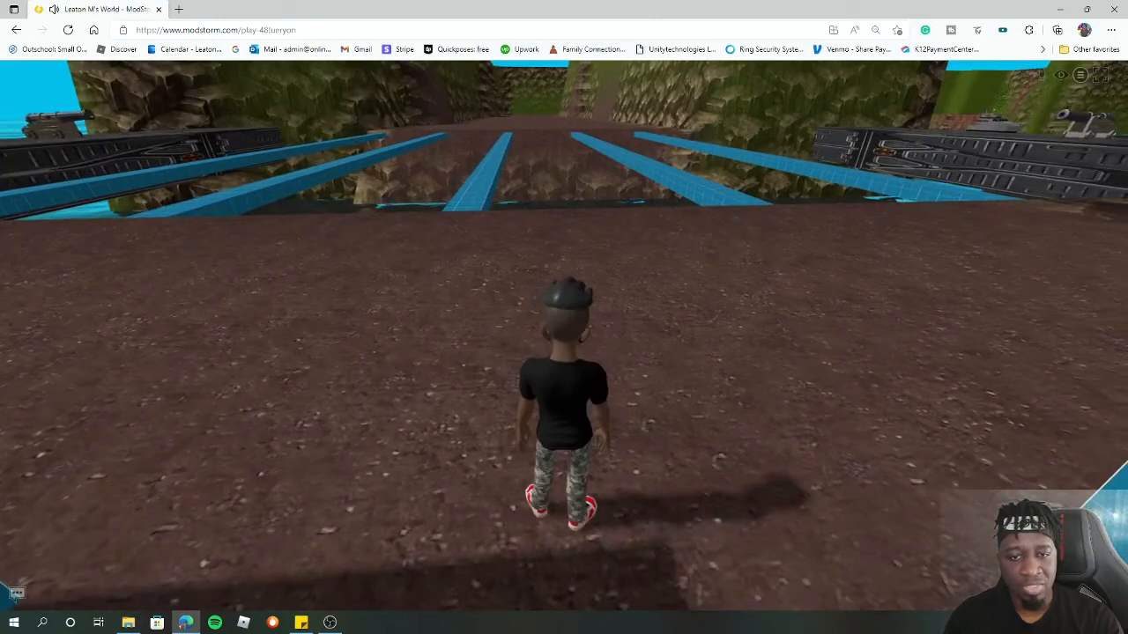
key(w)
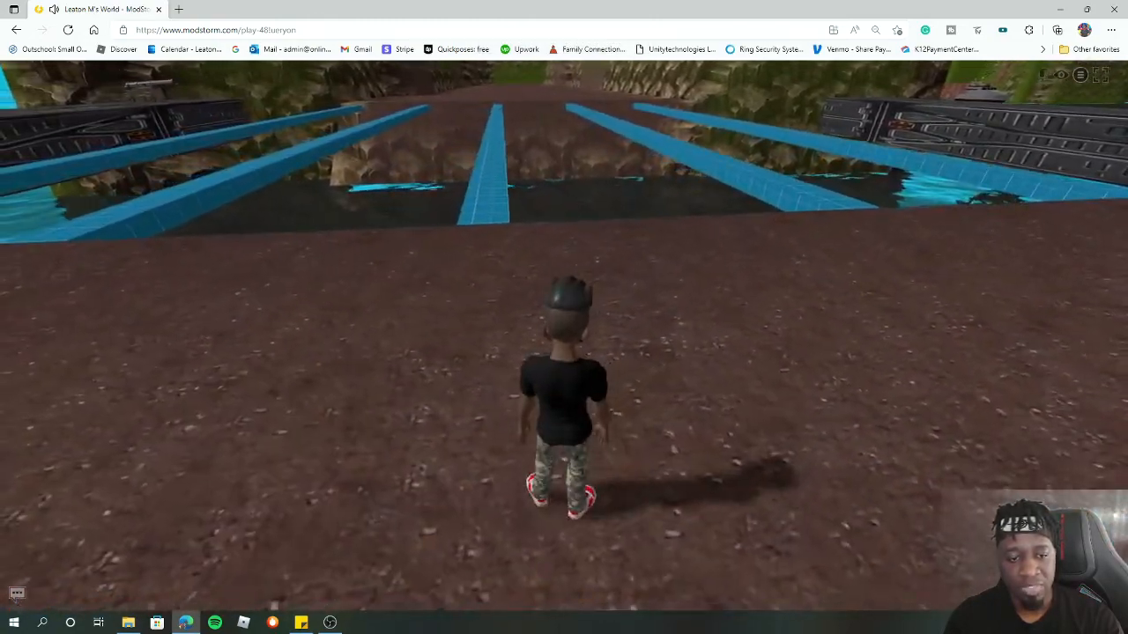
key(w)
key(w)
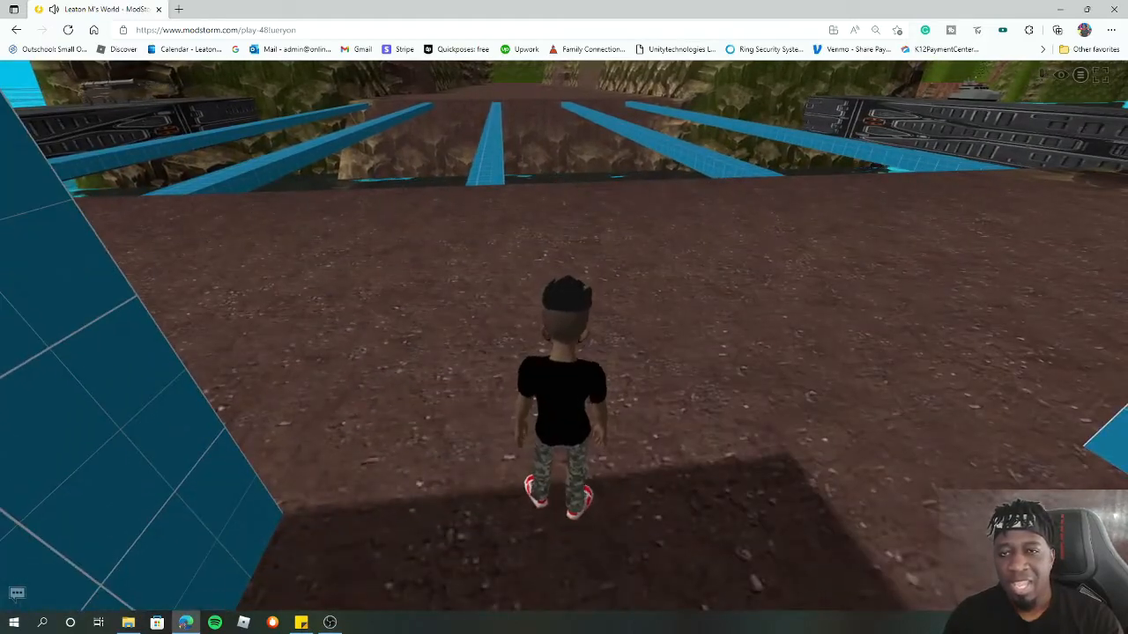
key(w)
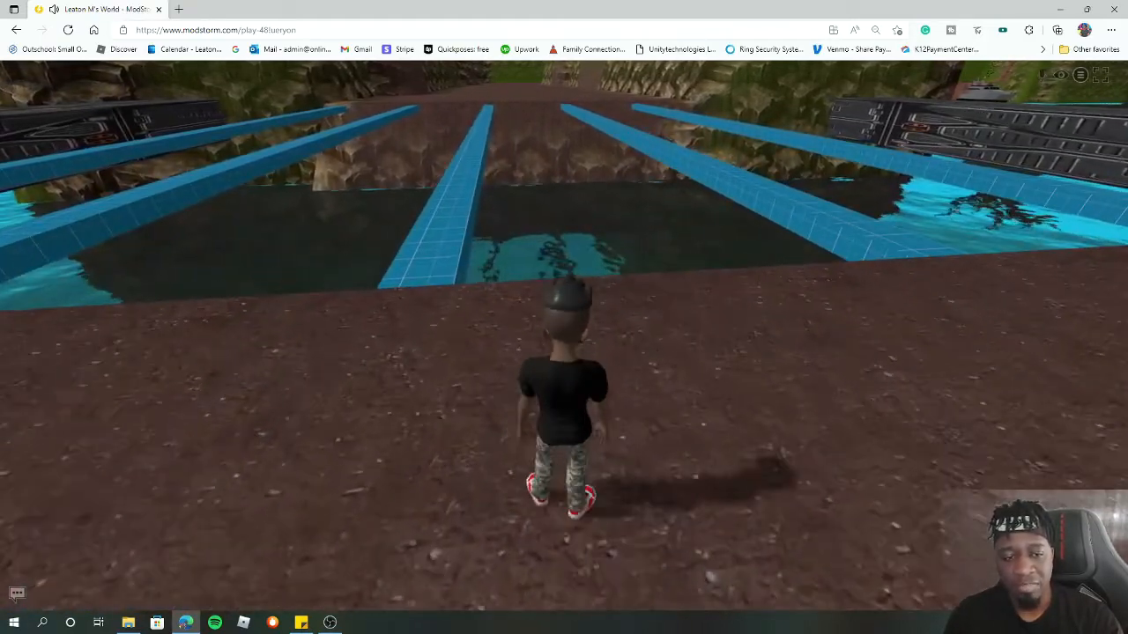
key(s)
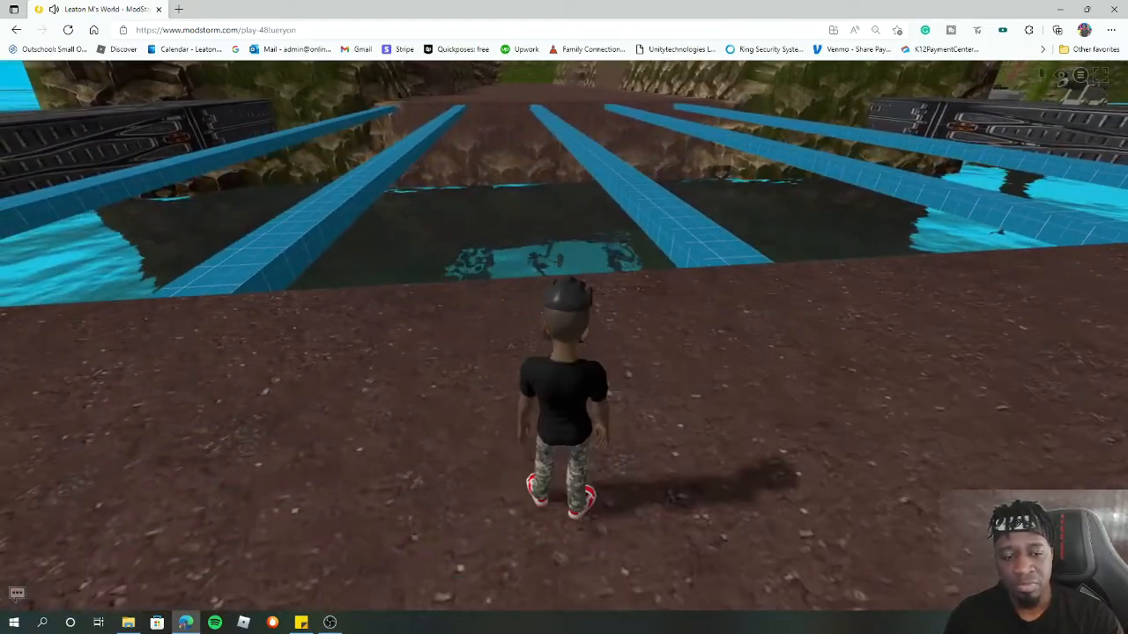
- Walk the avatar sideways into the path of the fired soccer balls, and return to the editor
key(a)
key(a)
key(d)
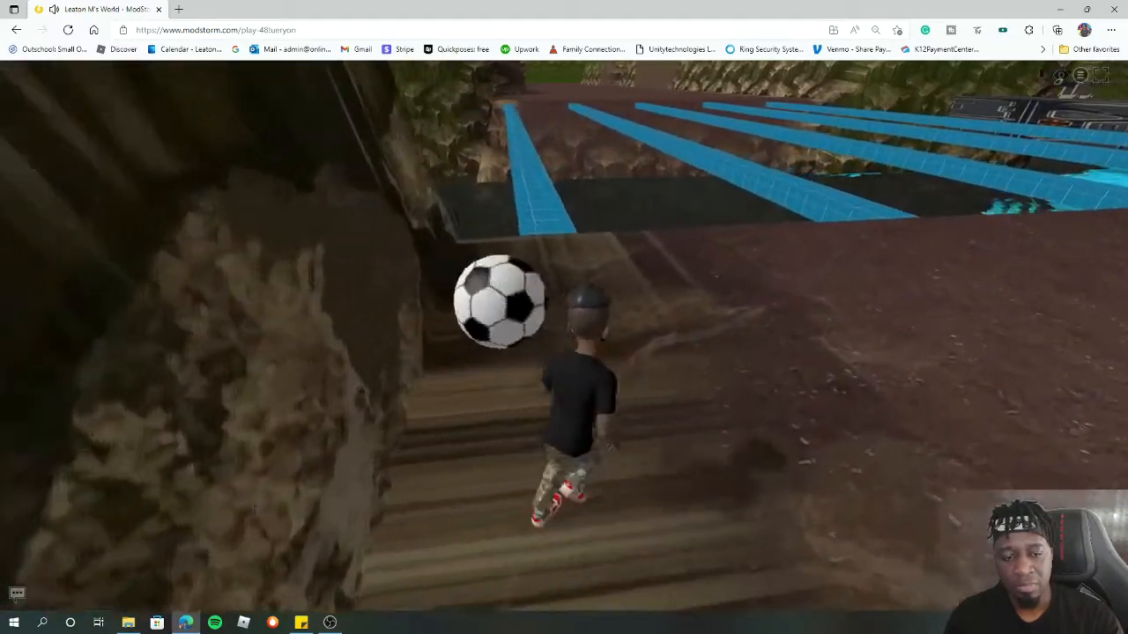
key(d)
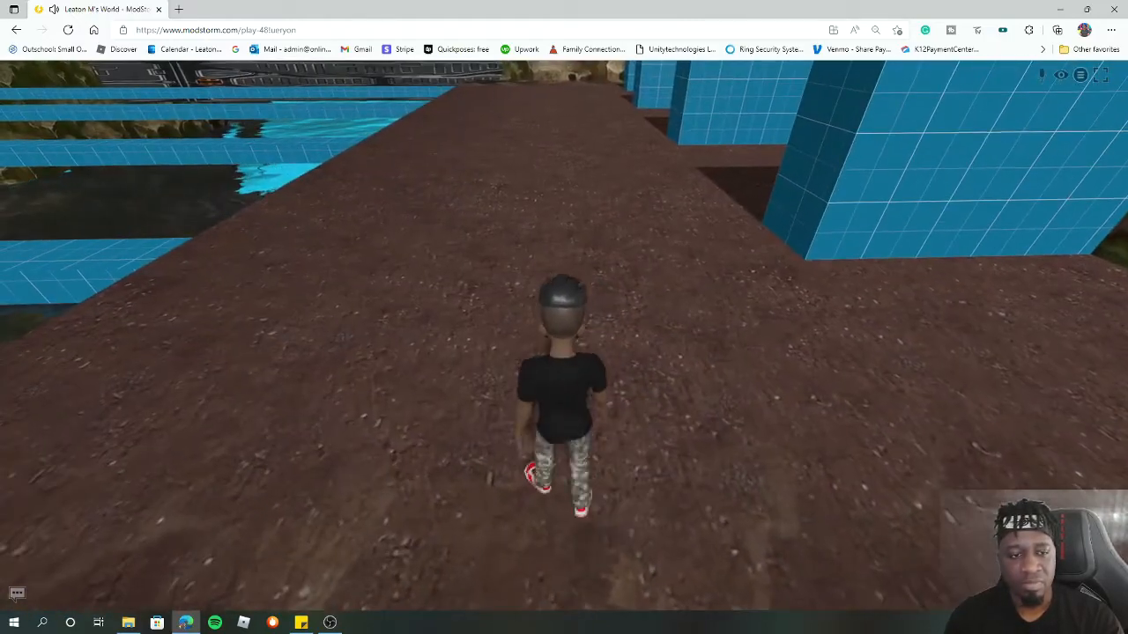
key(a)
key(s)
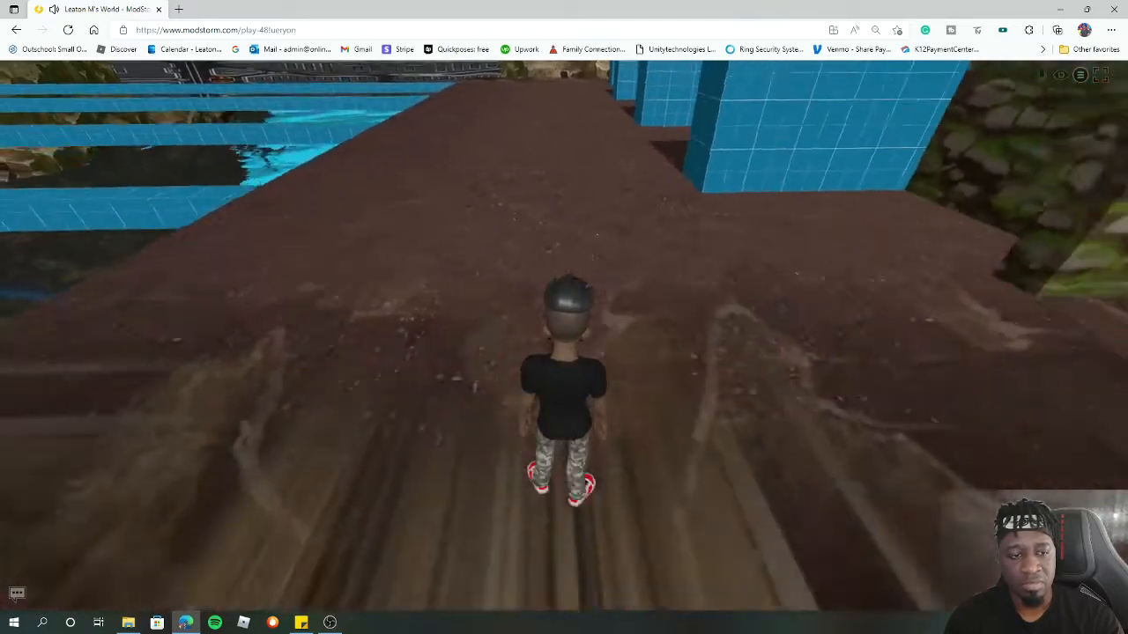
key(d)
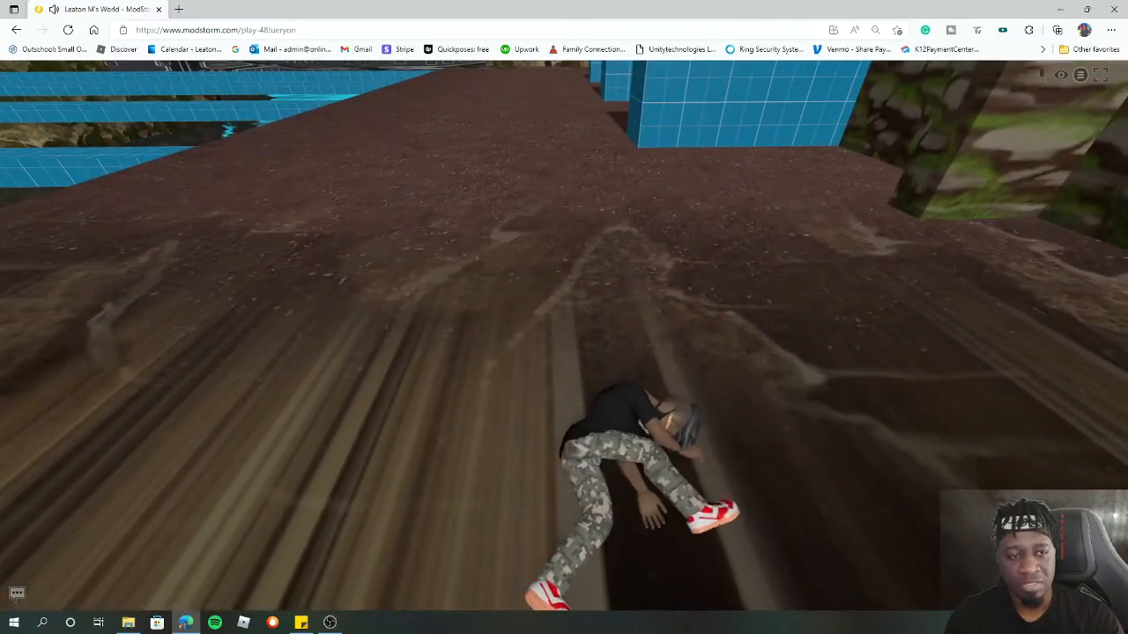
key(w)
key(Escape)
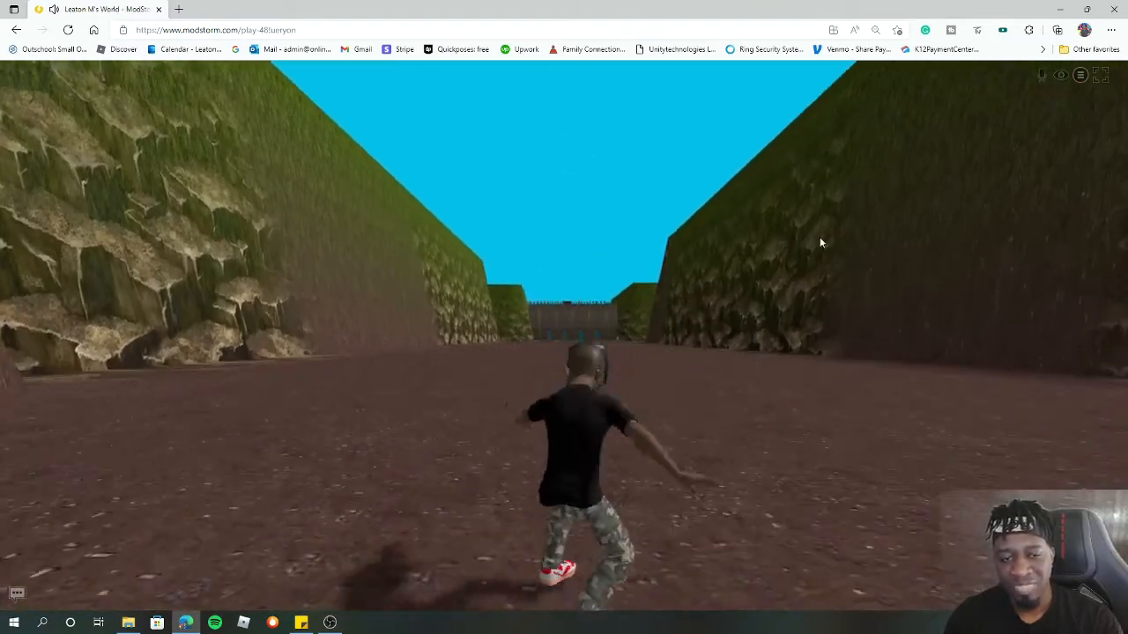
click(1080, 75)
click(1100, 134)
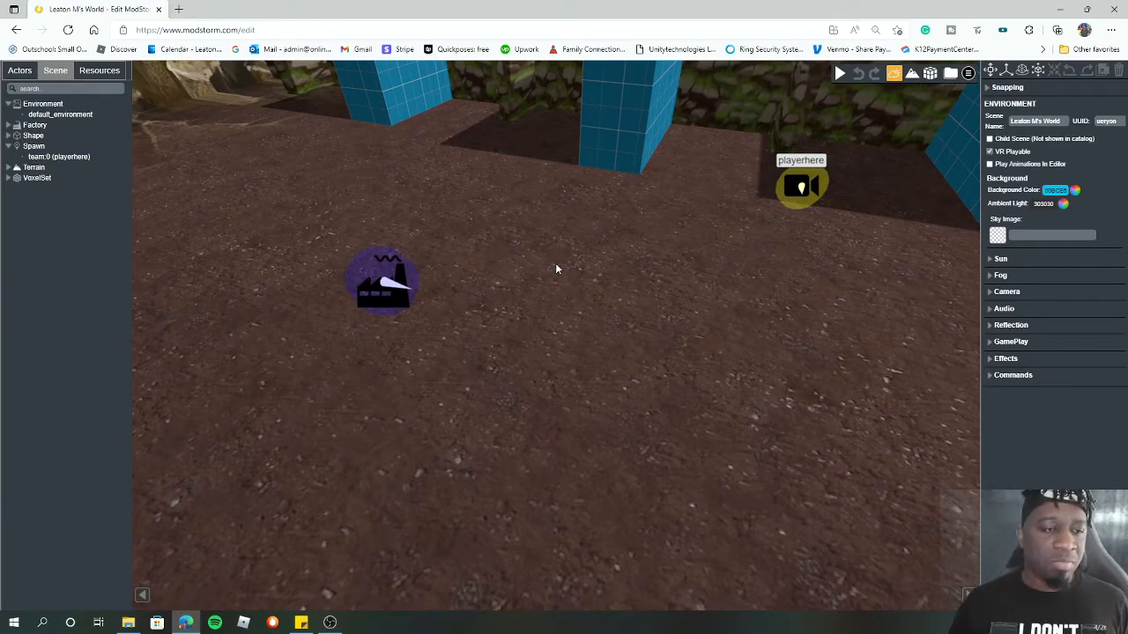
- Move the factory from the starting ground onto the plank nearest the side bridge
scroll(520, 308, down, 3)
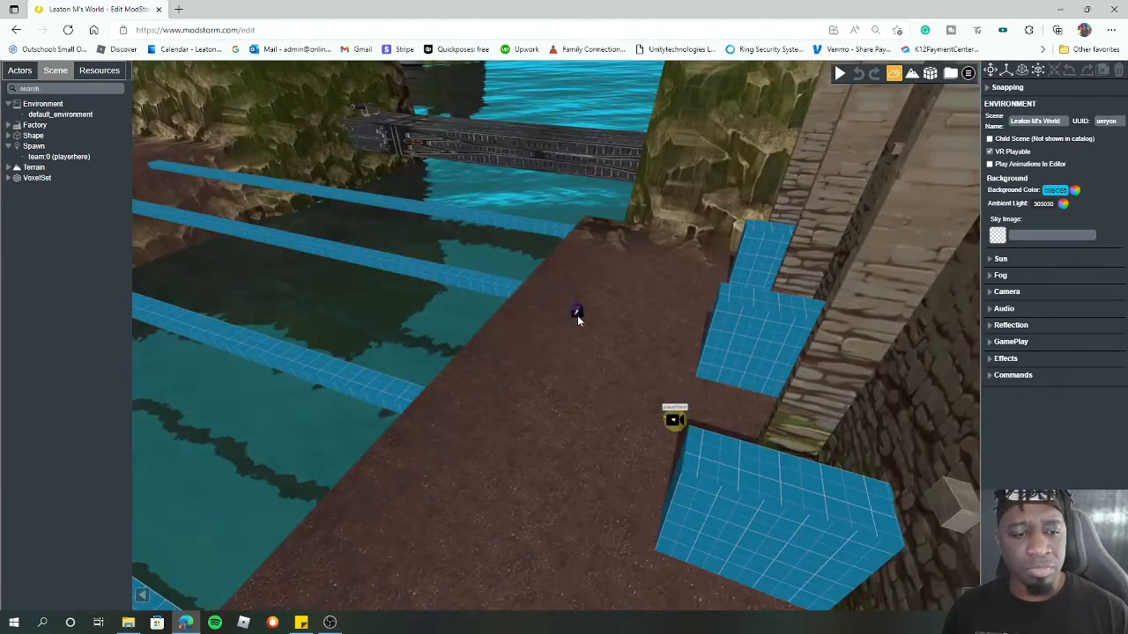
click(578, 315)
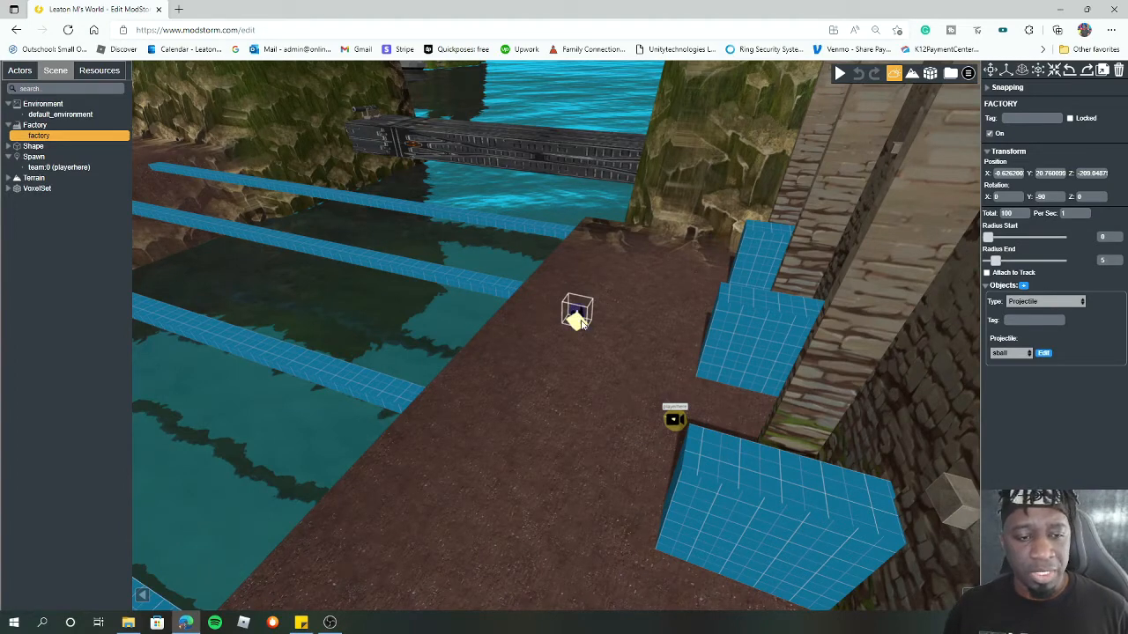
drag(574, 314, 476, 218)
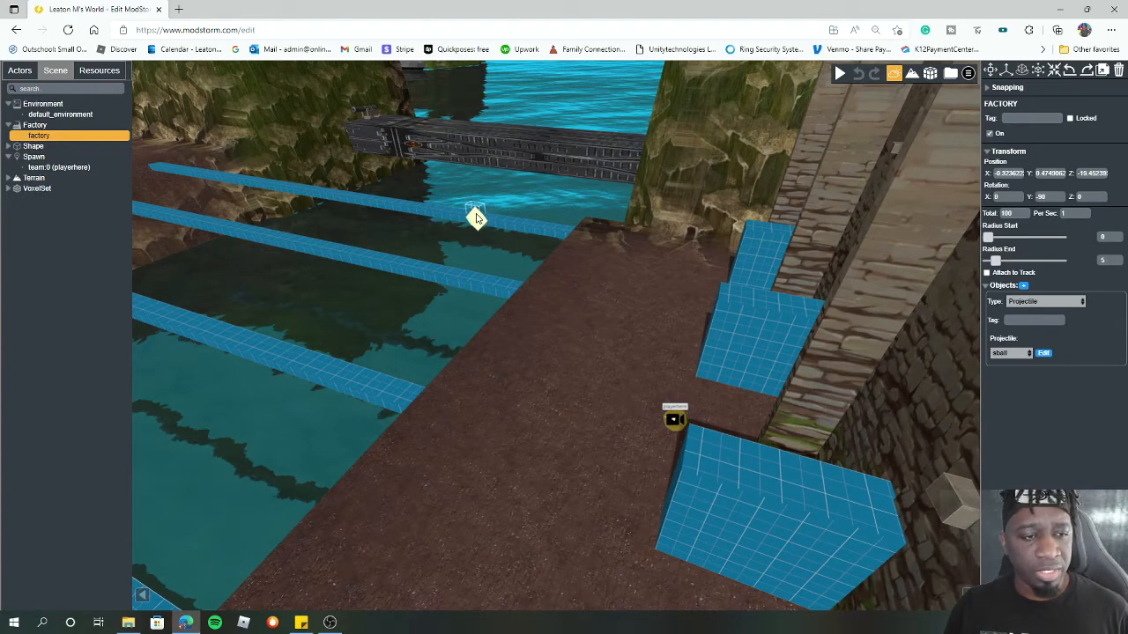
key(f)
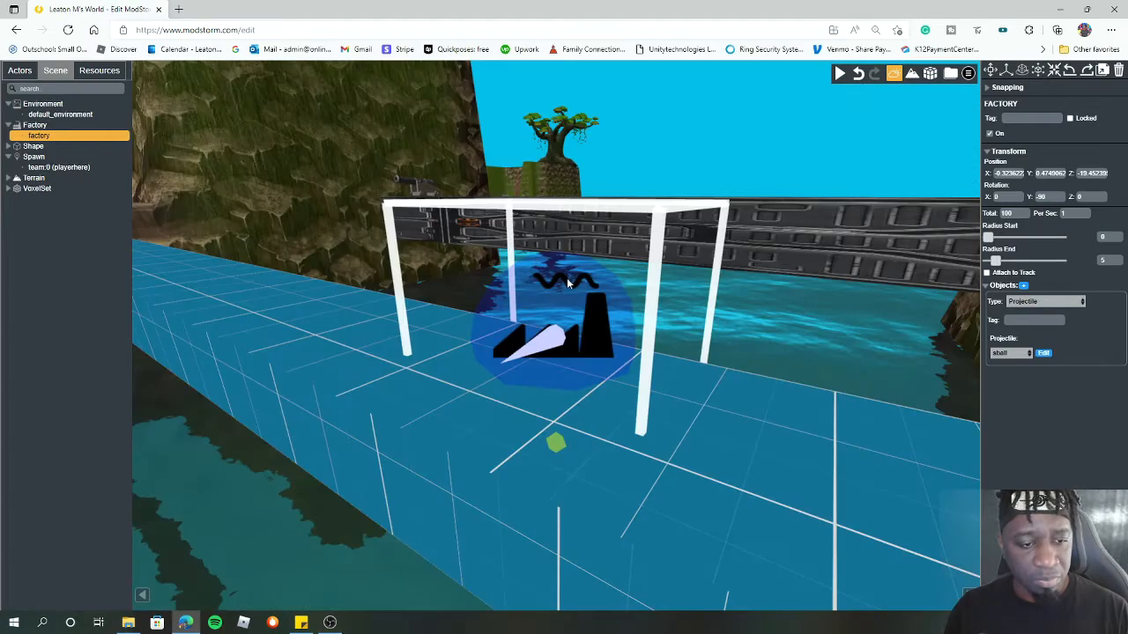
scroll(570, 285, down, 5)
drag(560, 388, 562, 408)
scroll(600, 367, down, 4)
scroll(603, 368, down, 1)
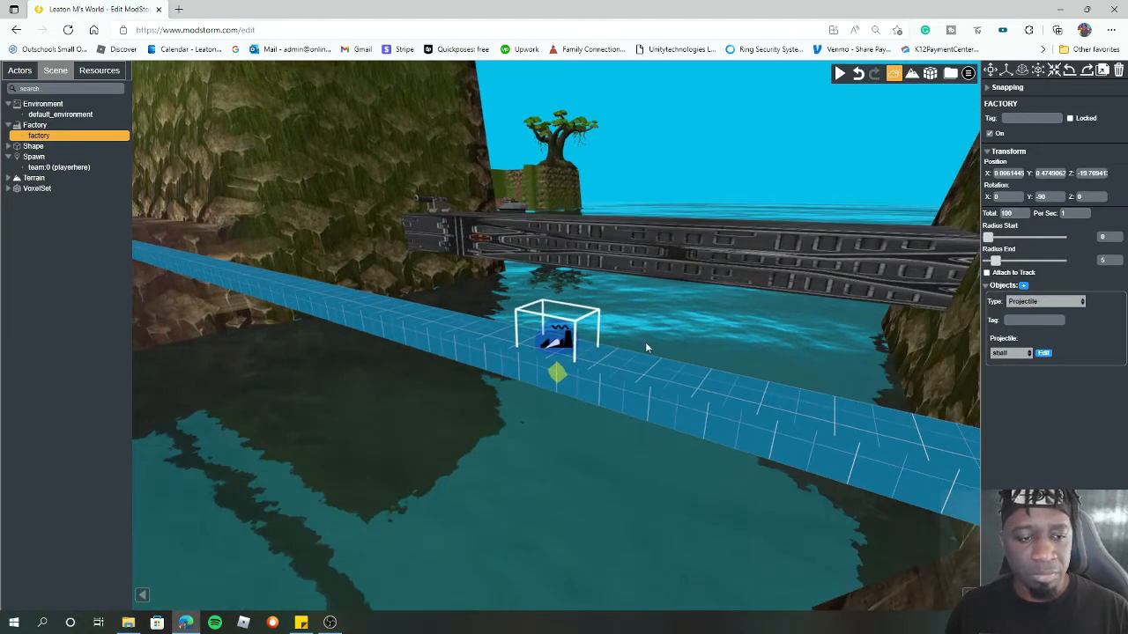
- Move the factory from the plank onto the top of the adjacent spacecraft-floor side bridge
drag(668, 338, 745, 526)
right_drag(749, 417, 761, 464)
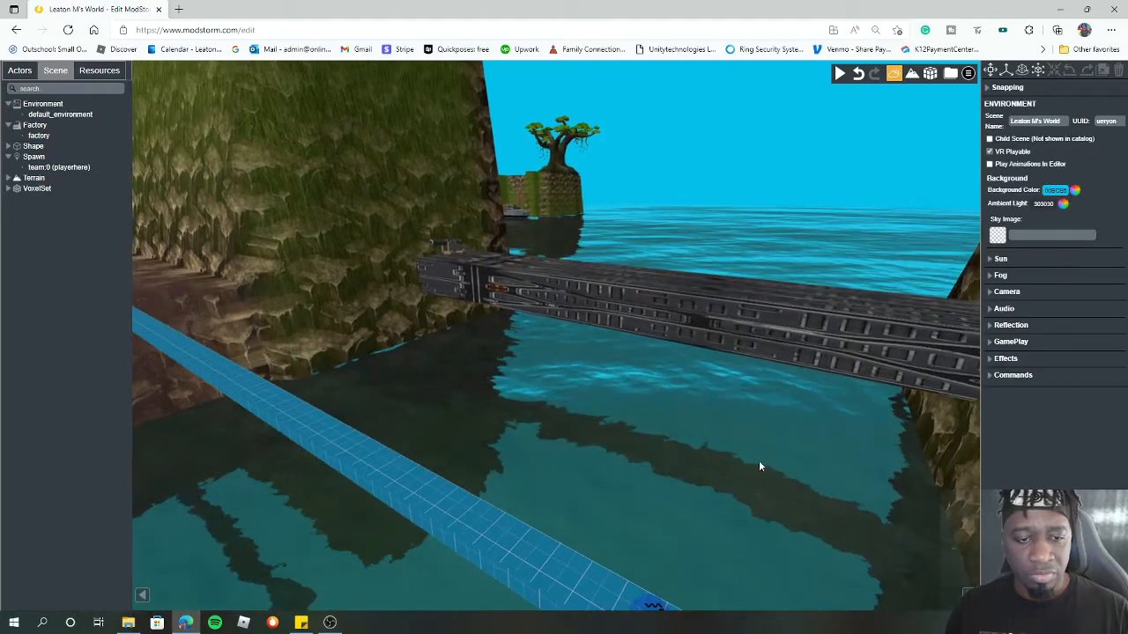
scroll(759, 462, down, 4)
click(697, 335)
drag(711, 422, 745, 486)
scroll(732, 393, down, 4)
click(643, 518)
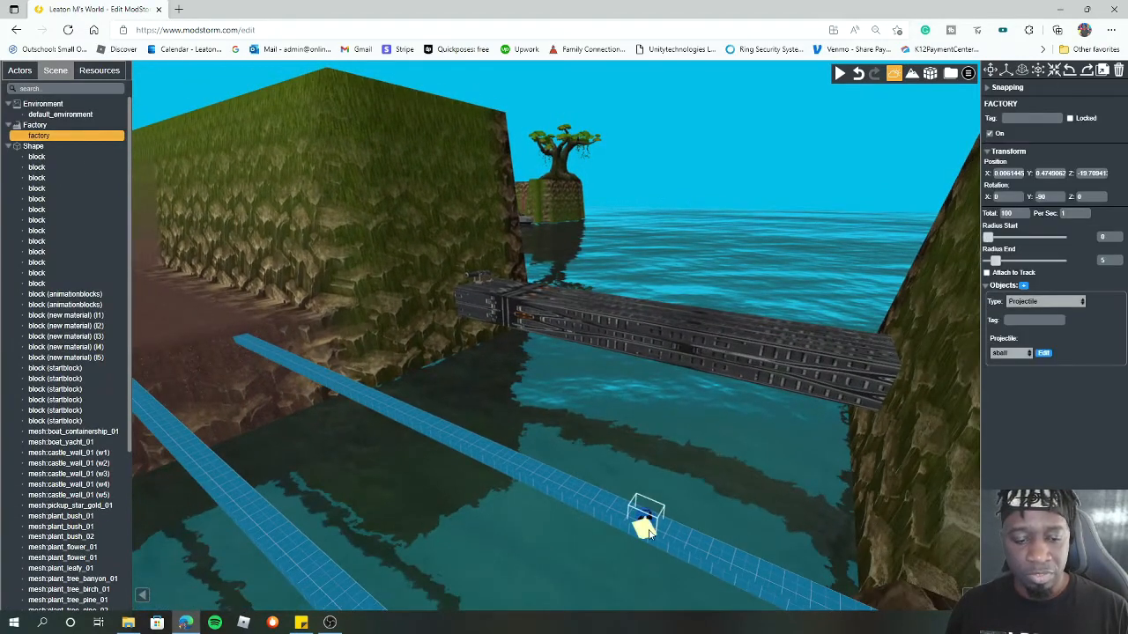
drag(649, 533, 780, 408)
- Undo the last shift of the spacecraft-floor bridge and select the factory on it again
drag(719, 317, 717, 320)
key(ctrl+z)
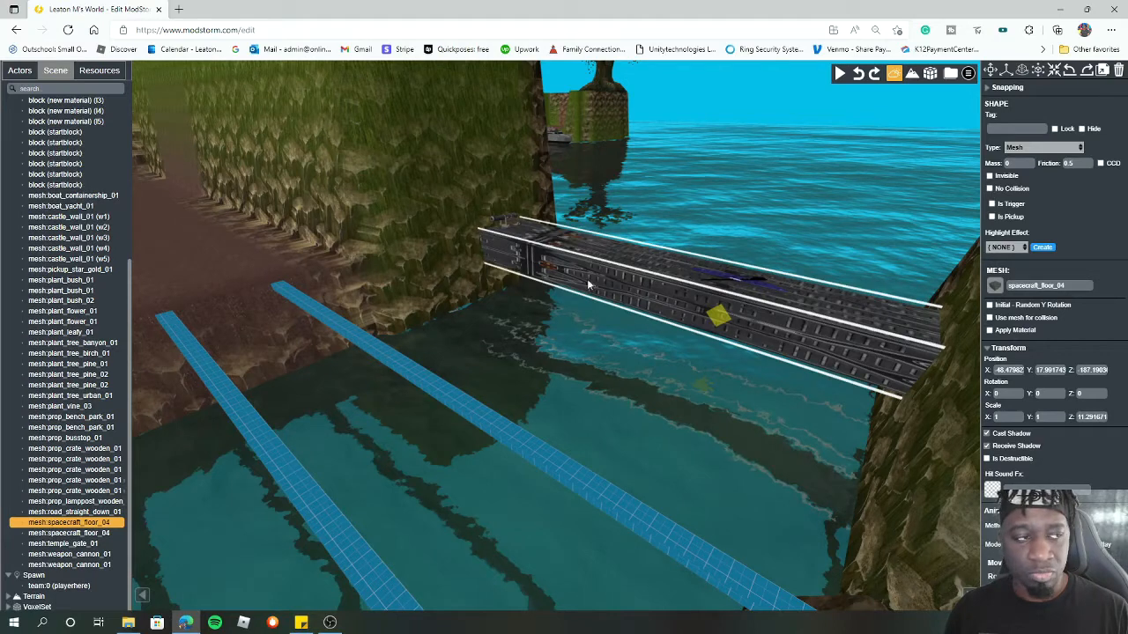
scroll(59, 227, up, 5)
click(49, 136)
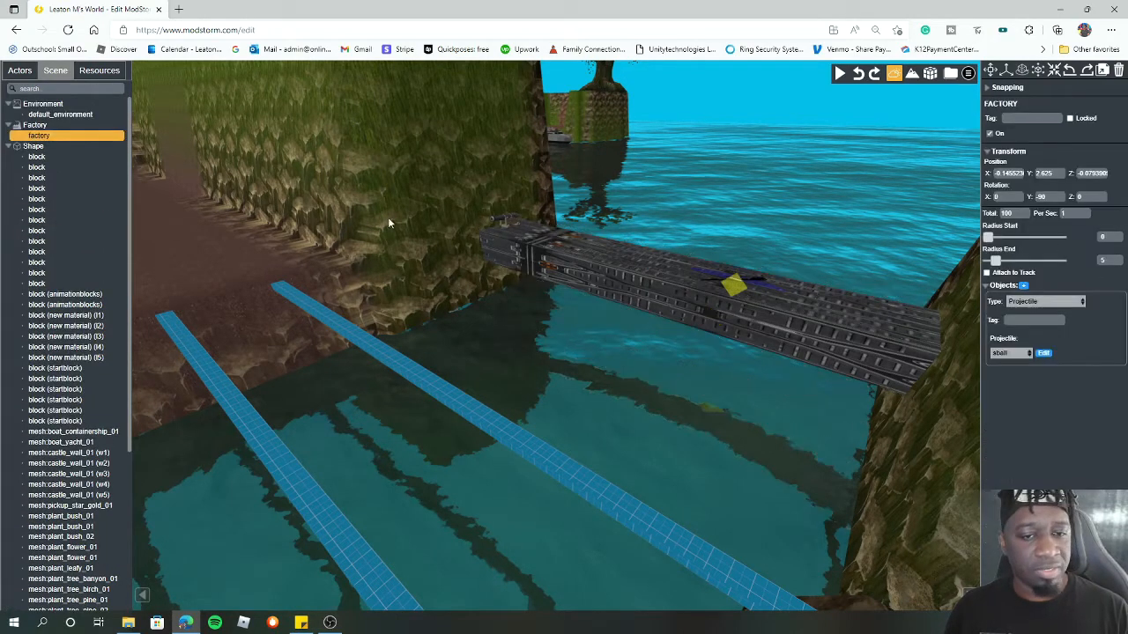
- Move the factory off the spacecraft-floor bridge onto the middle of the plank nearest to it
drag(727, 281, 641, 305)
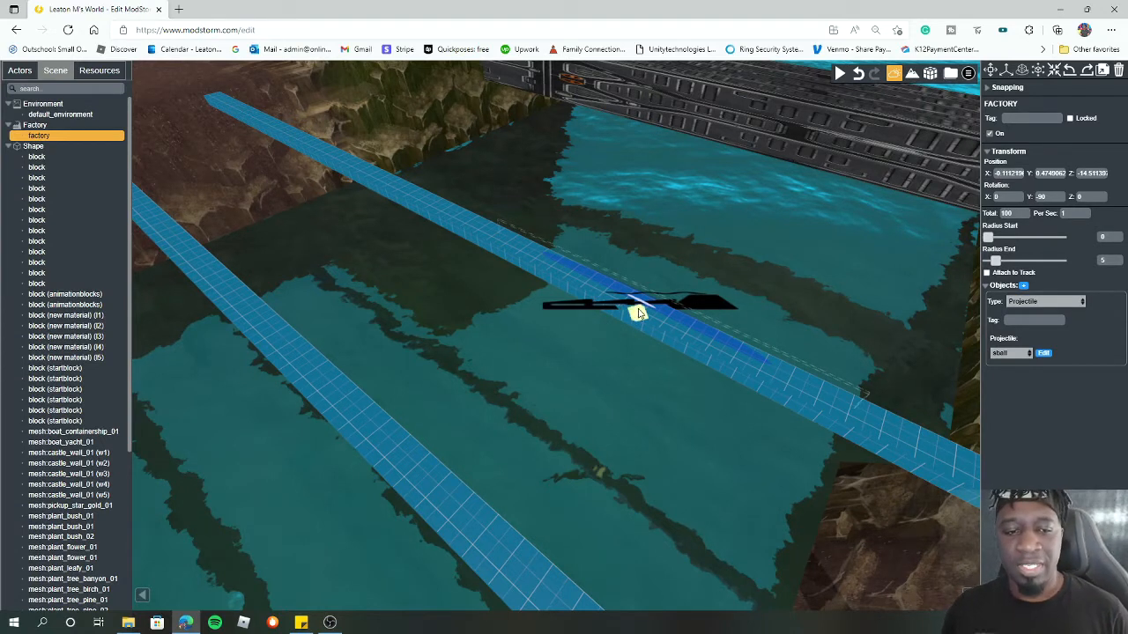
key(ctrl+z)
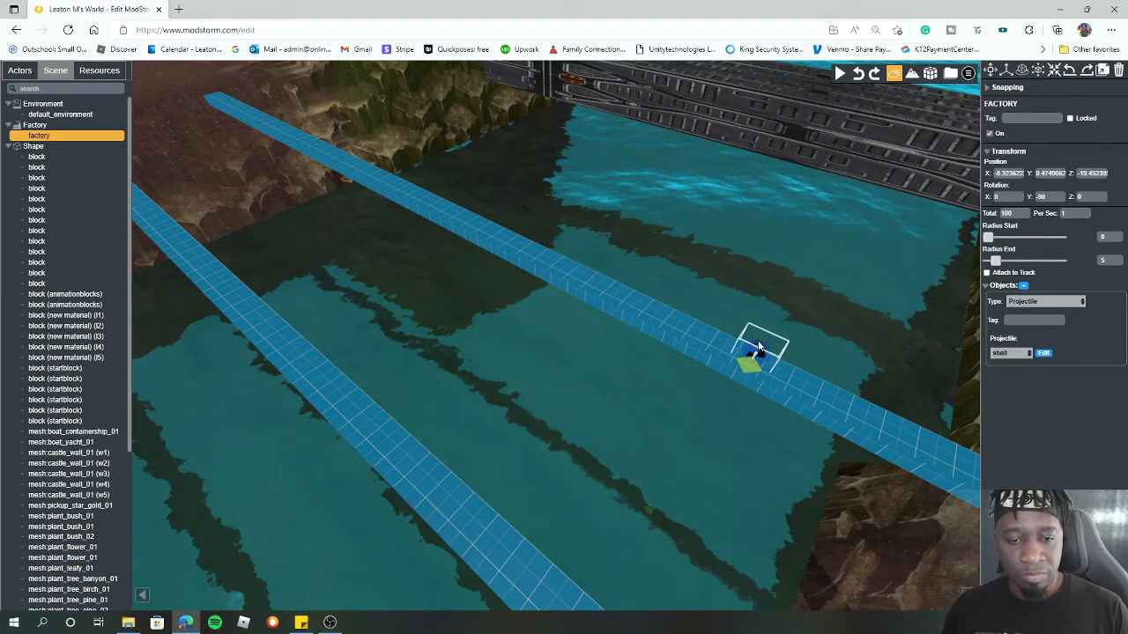
key(ctrl+y)
scroll(795, 278, down, 6)
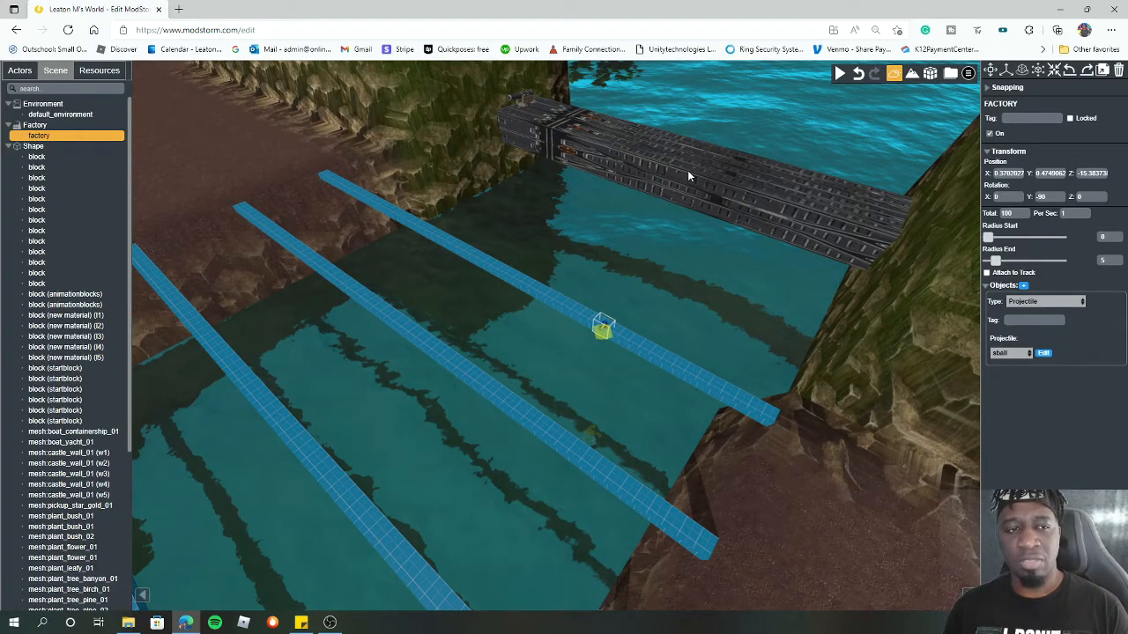
- Move the spacecraft-floor bridge from the gap between the cliffs to a span across the planks
click(687, 170)
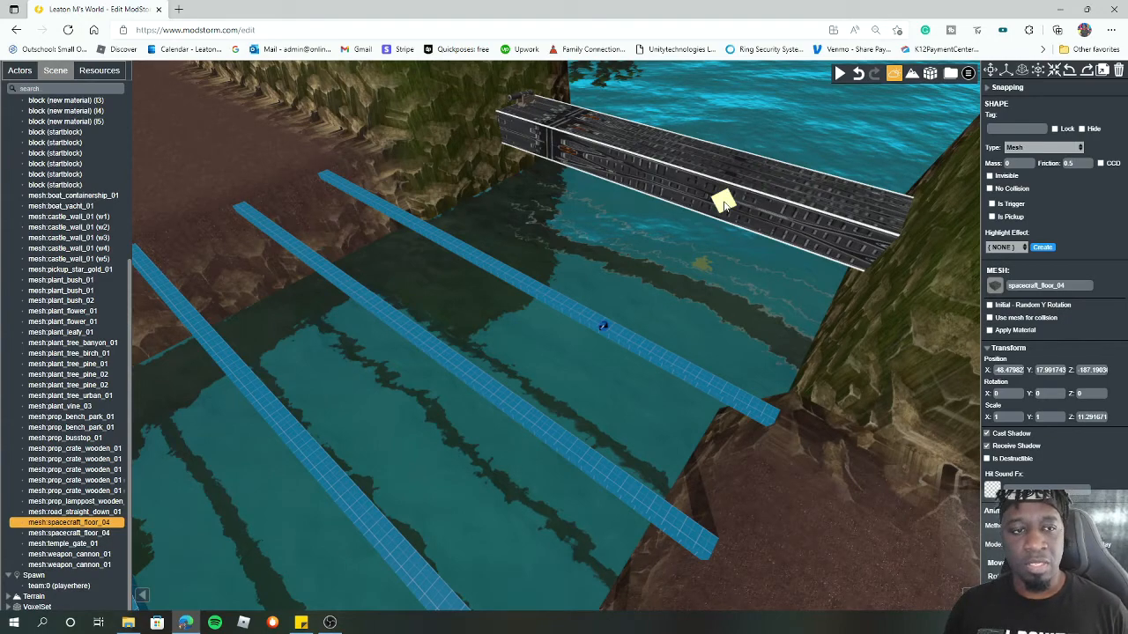
drag(723, 202, 313, 171)
drag(741, 231, 753, 300)
click(631, 393)
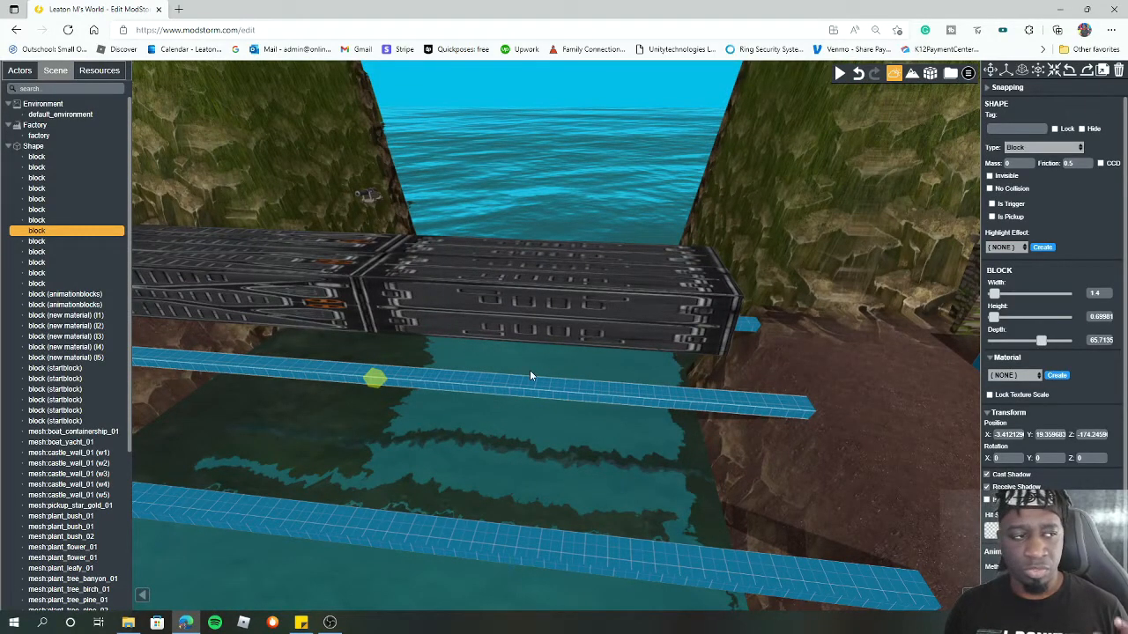
click(506, 304)
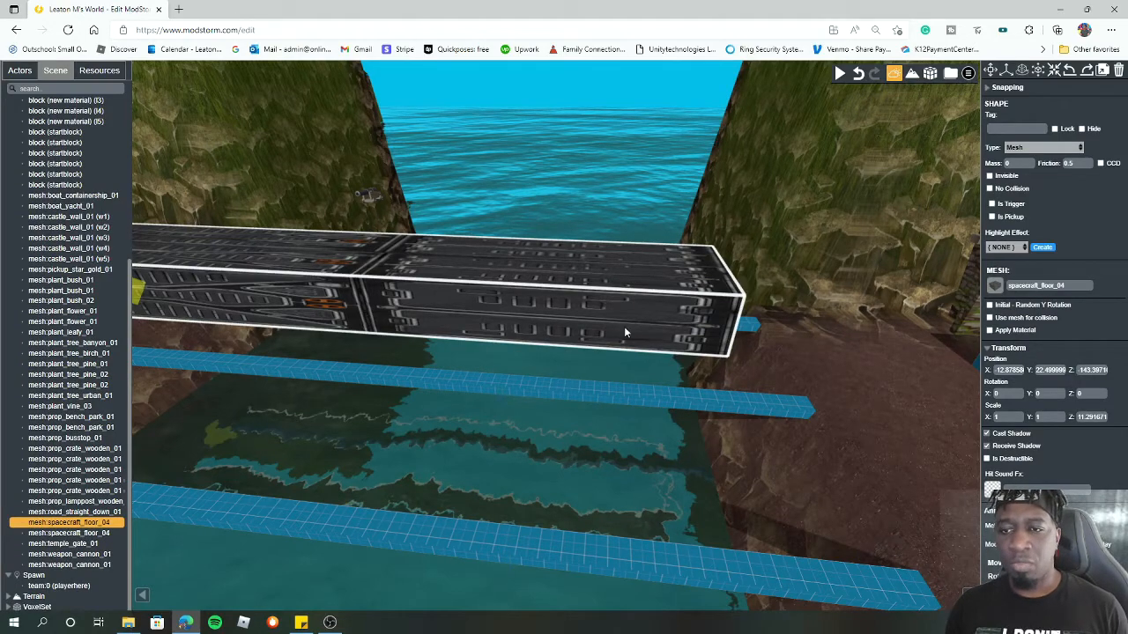
drag(682, 314, 635, 237)
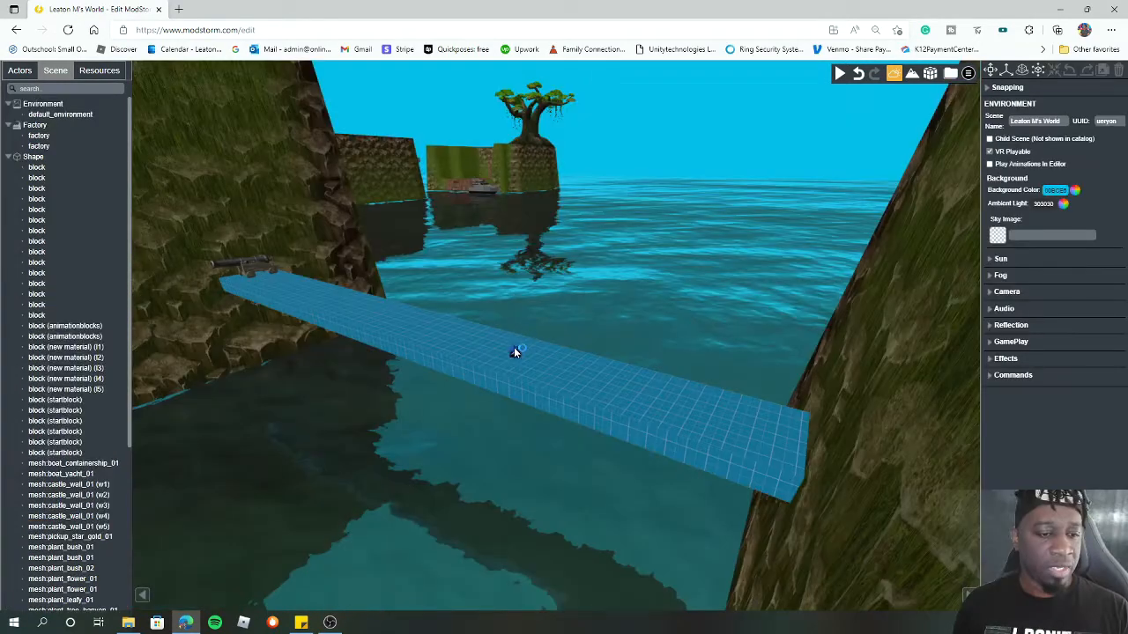
- Slide the factory along the block side bridge from its middle to the end where the cannon stands
click(515, 350)
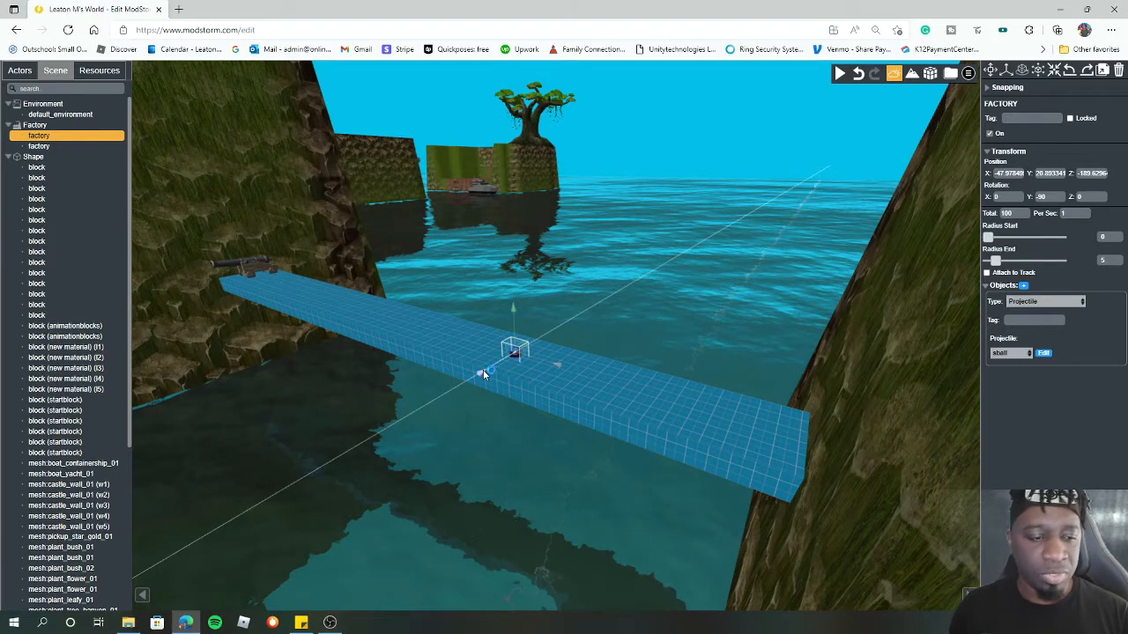
drag(548, 376, 549, 376)
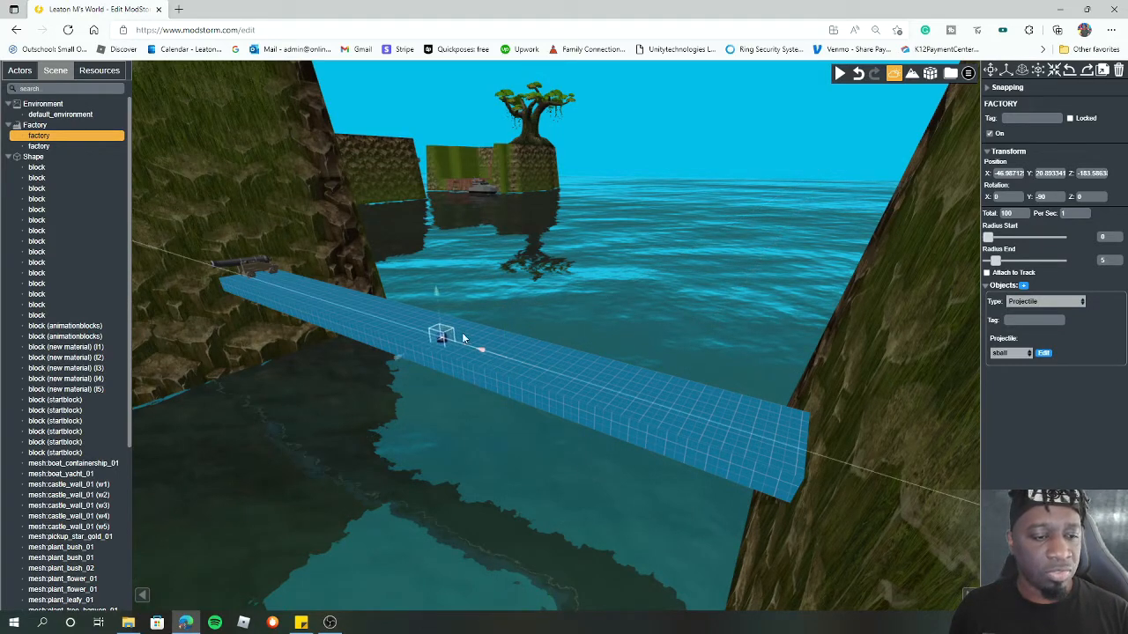
drag(293, 274, 288, 273)
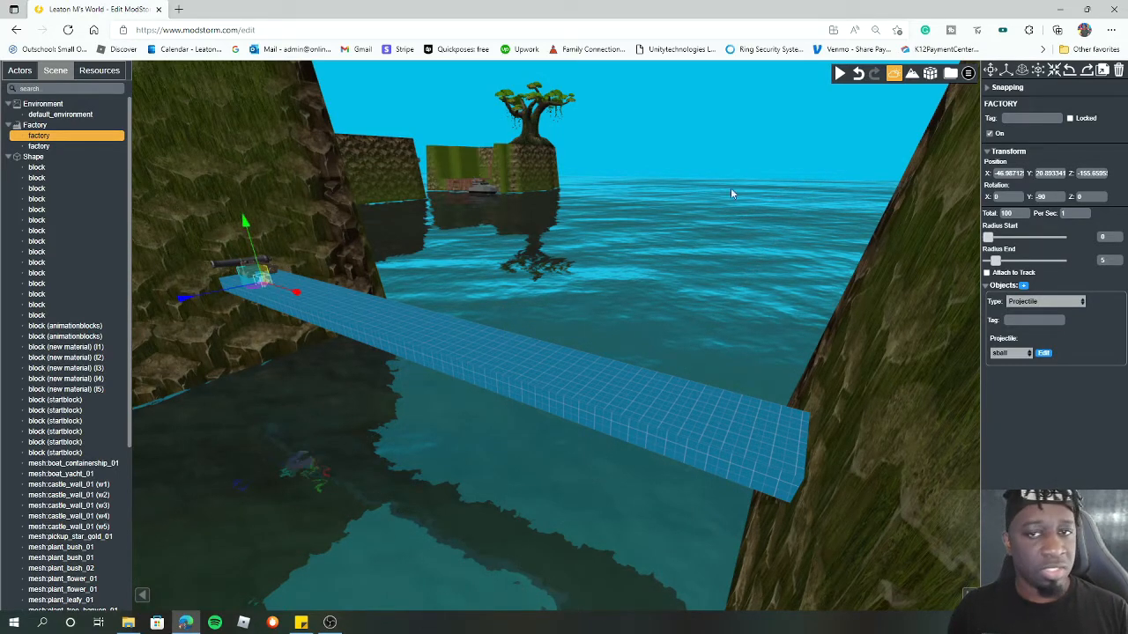
click(993, 71)
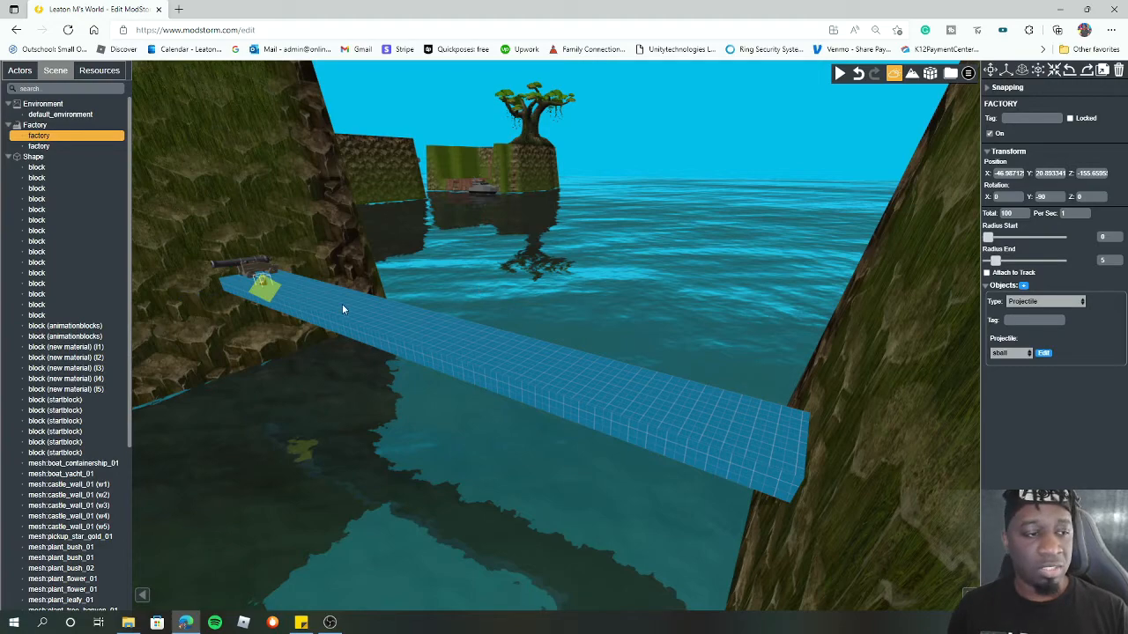
- Place the factory on the muzzle of the cannon on the block bridge, and shift the cannon slightly together with it
key(f)
scroll(485, 301, down, 5)
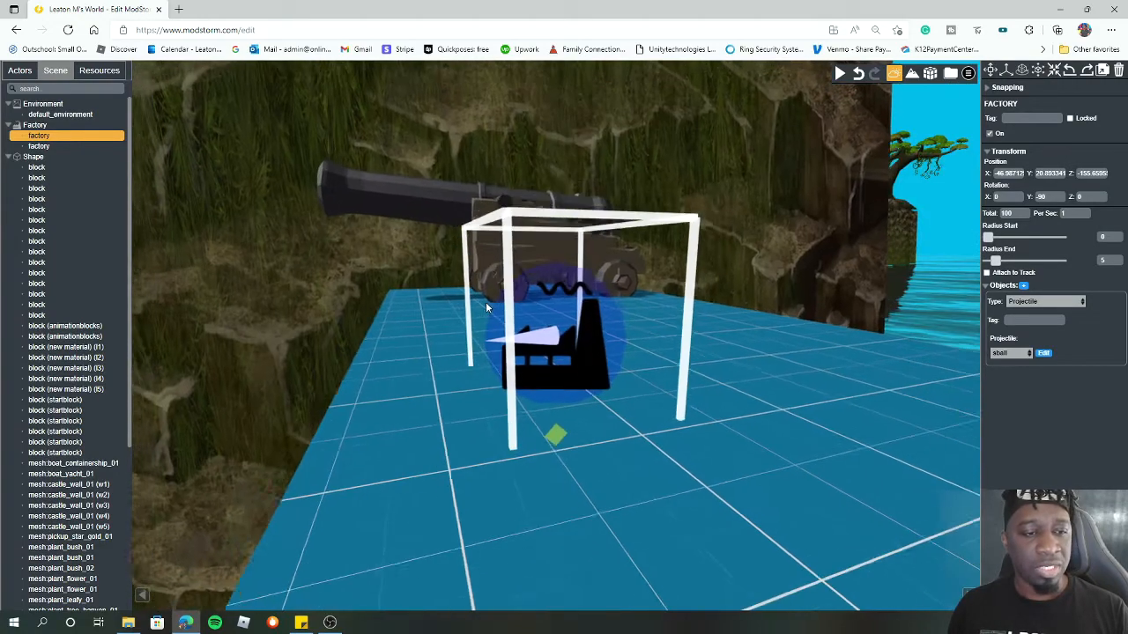
right_drag(438, 273, 842, 395)
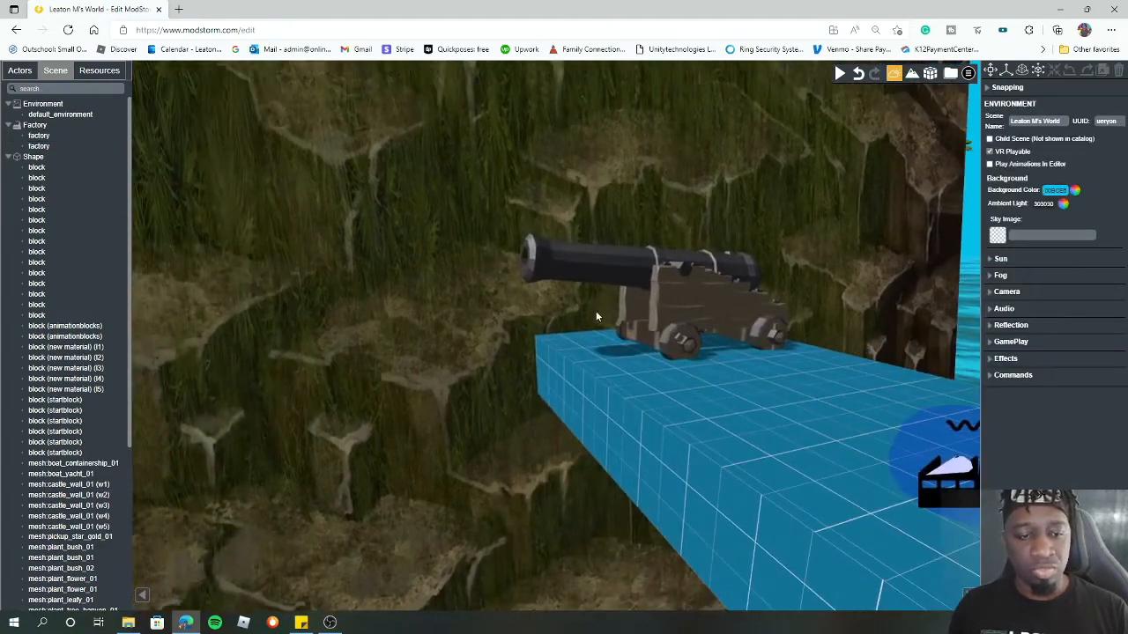
drag(597, 316, 911, 364)
click(908, 365)
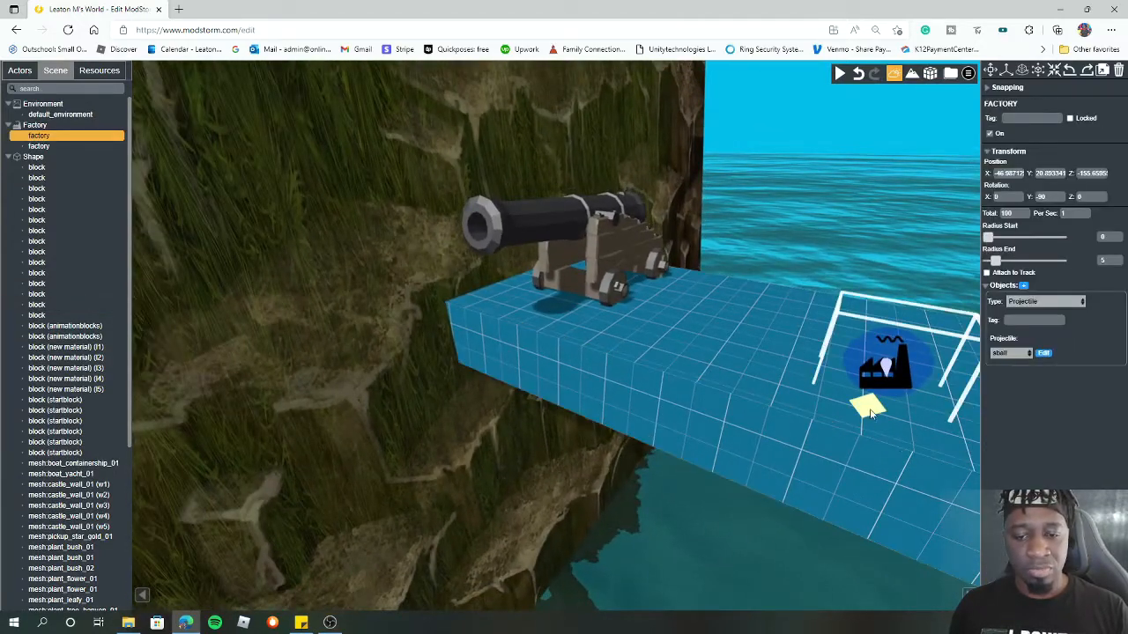
drag(870, 414, 486, 230)
drag(623, 284, 584, 296)
drag(385, 177, 392, 178)
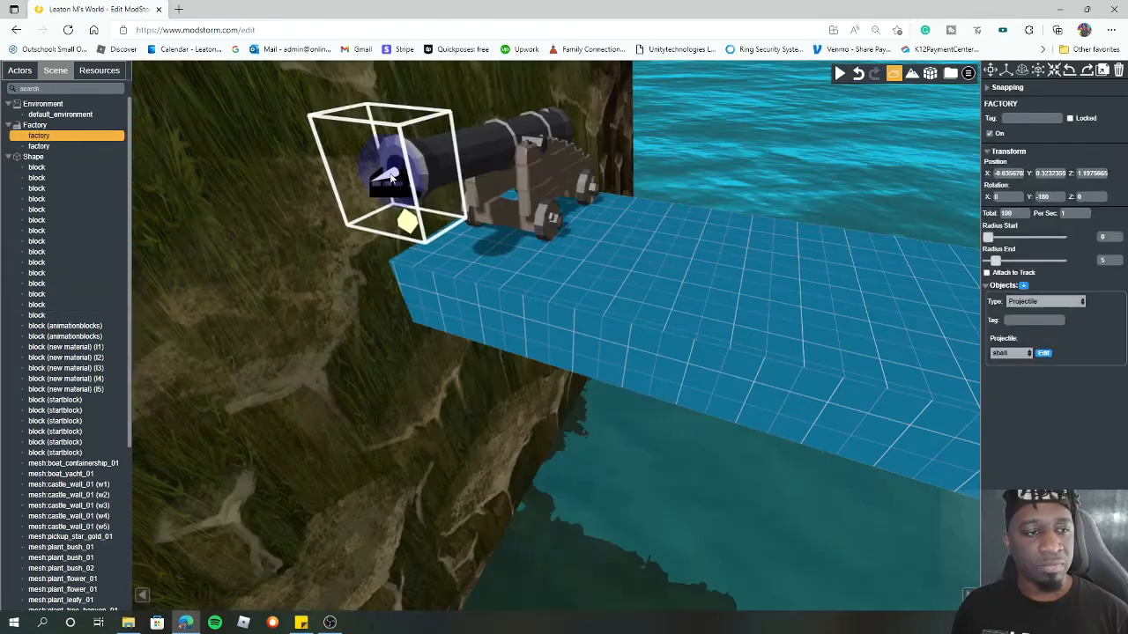
click(570, 218)
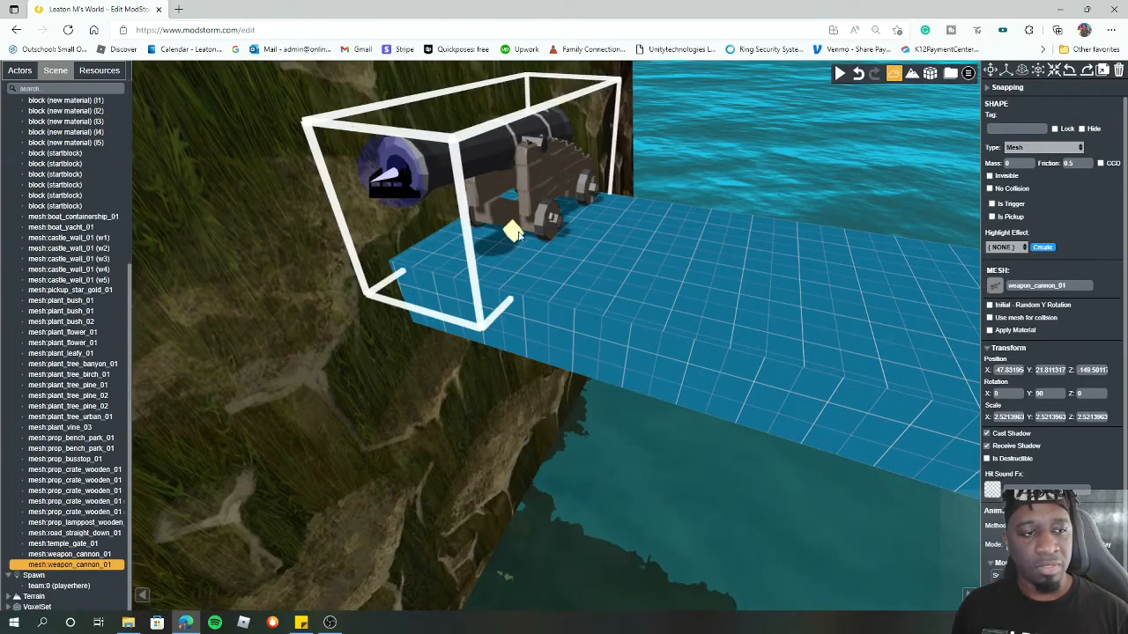
mouse_move(519, 234)
mouse_down()
mouse_move(538, 232)
mouse_move(512, 237)
mouse_up()
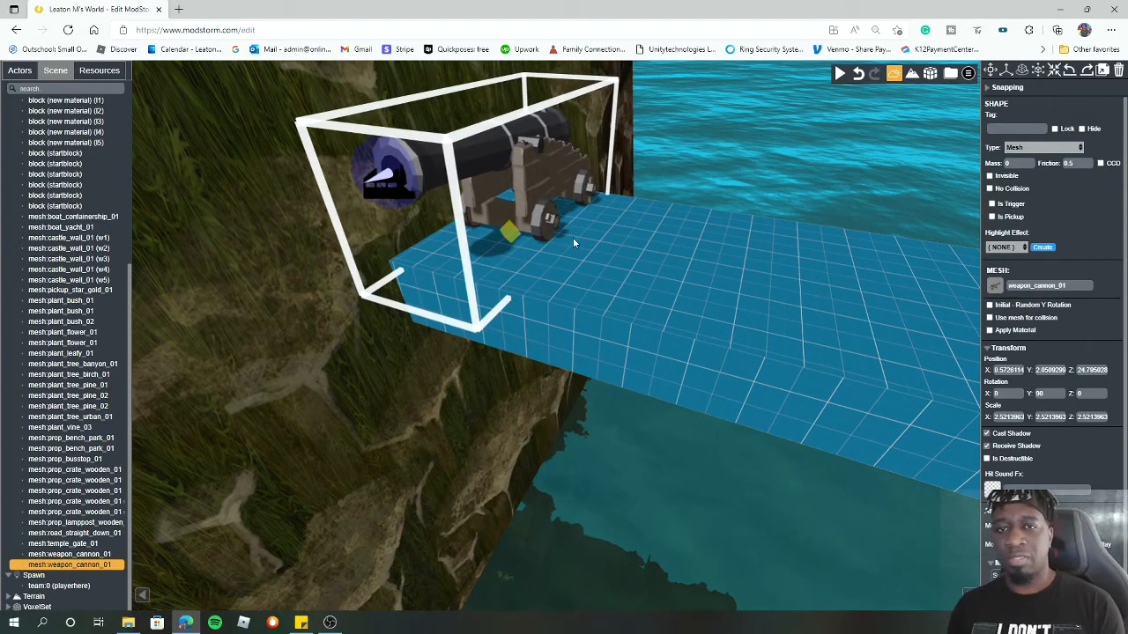
- Play the world, walk the avatar toward the planks to watch the cannons fire soccer balls, and return to the editor
click(841, 74)
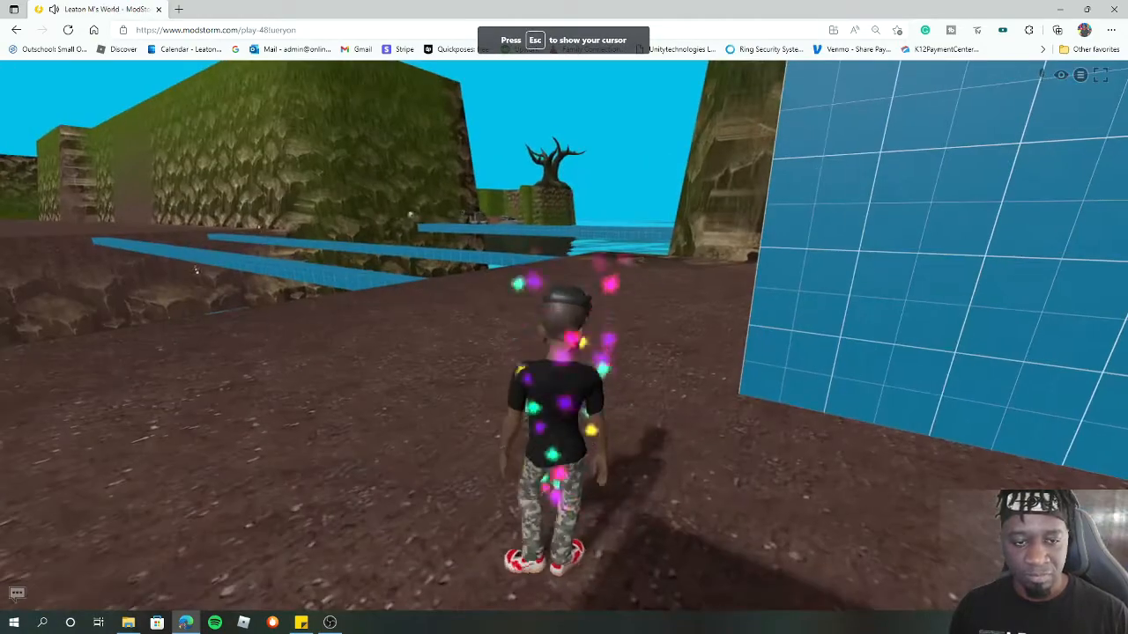
key(w)
key(w)
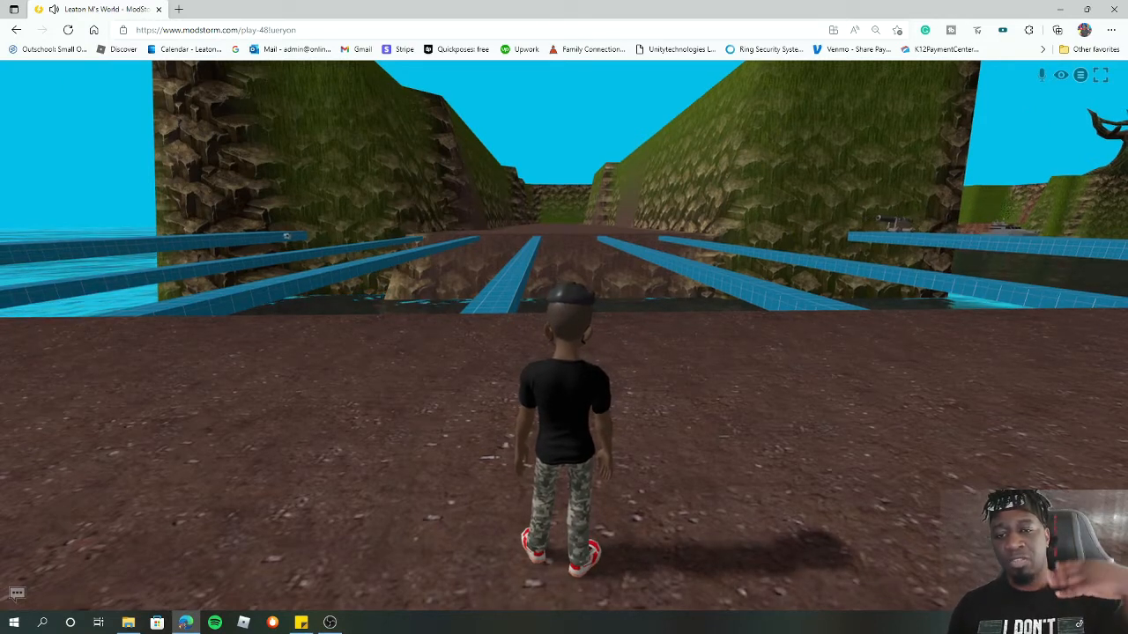
key(2)
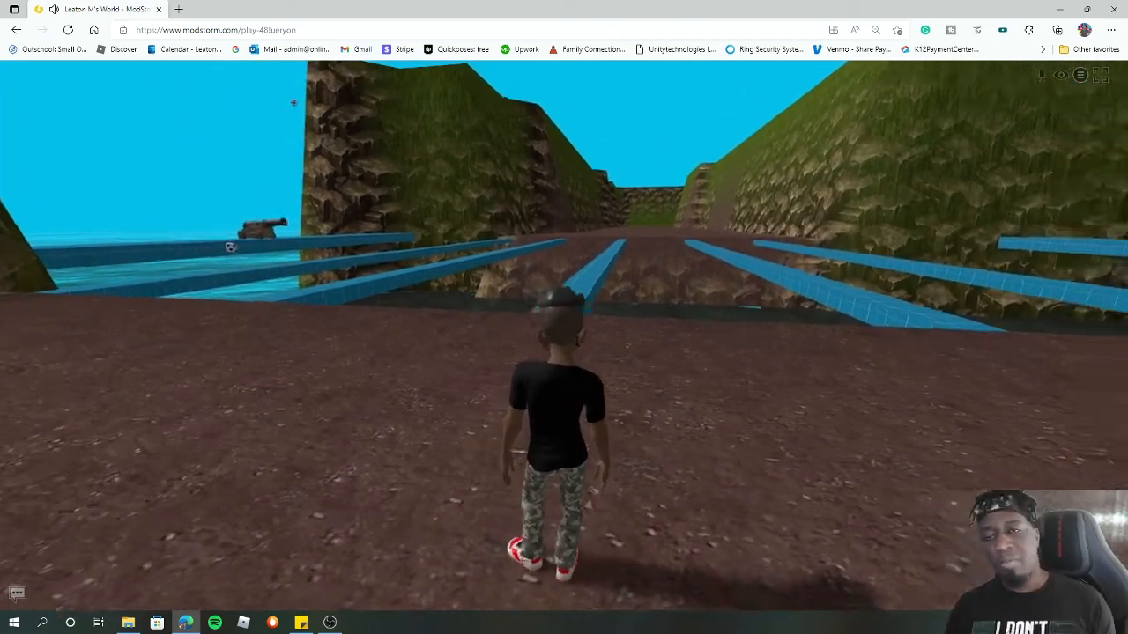
key(Escape)
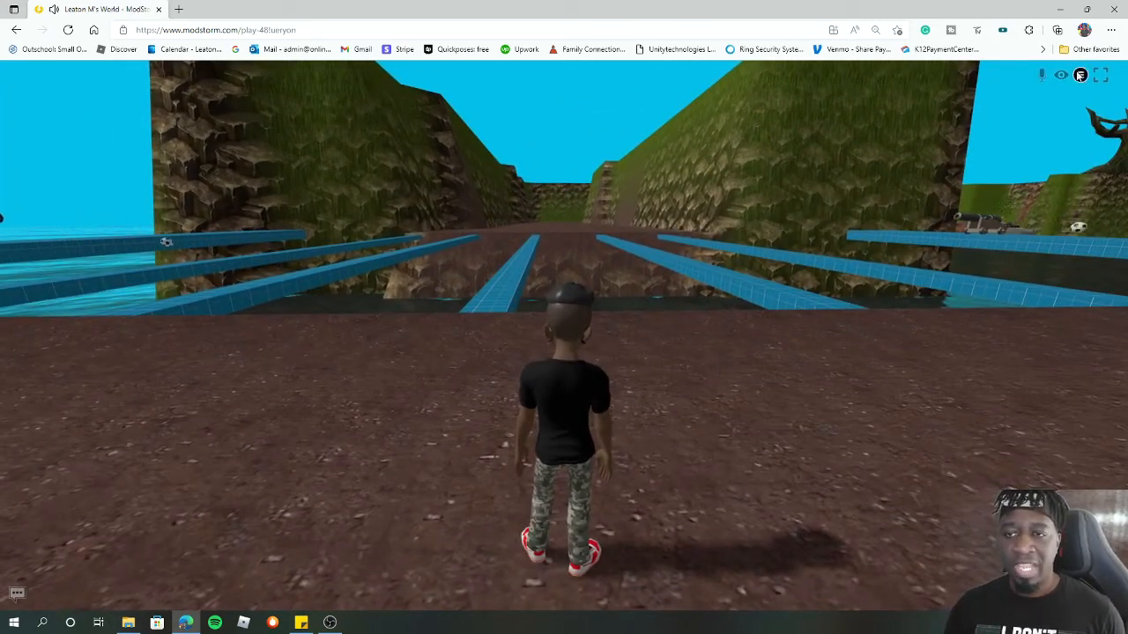
click(1081, 75)
click(1094, 131)
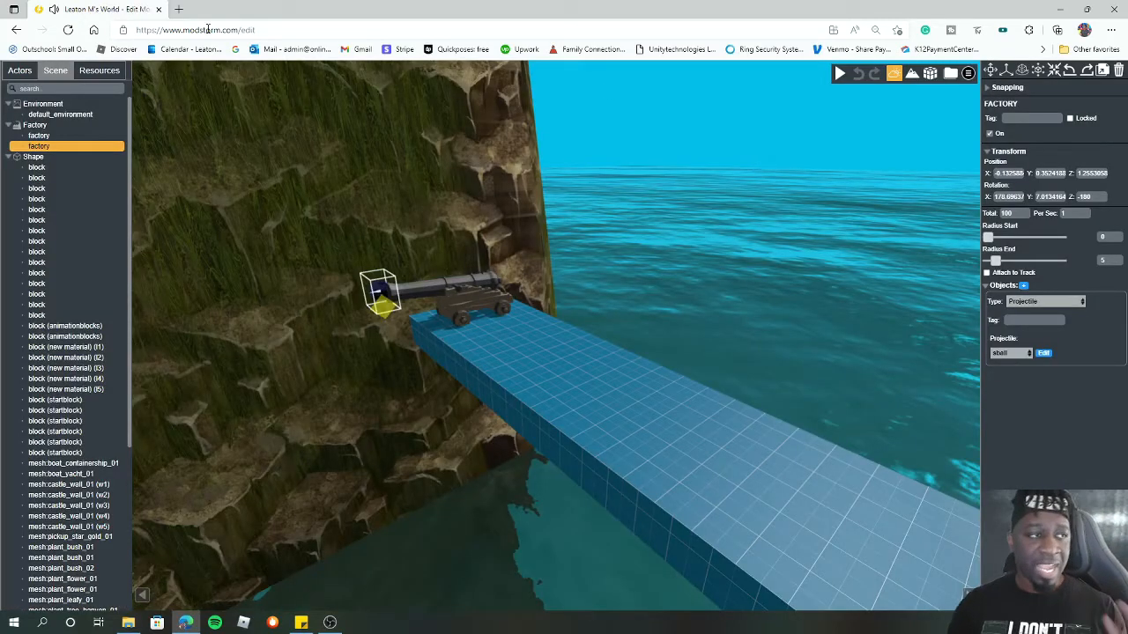
click(98, 71)
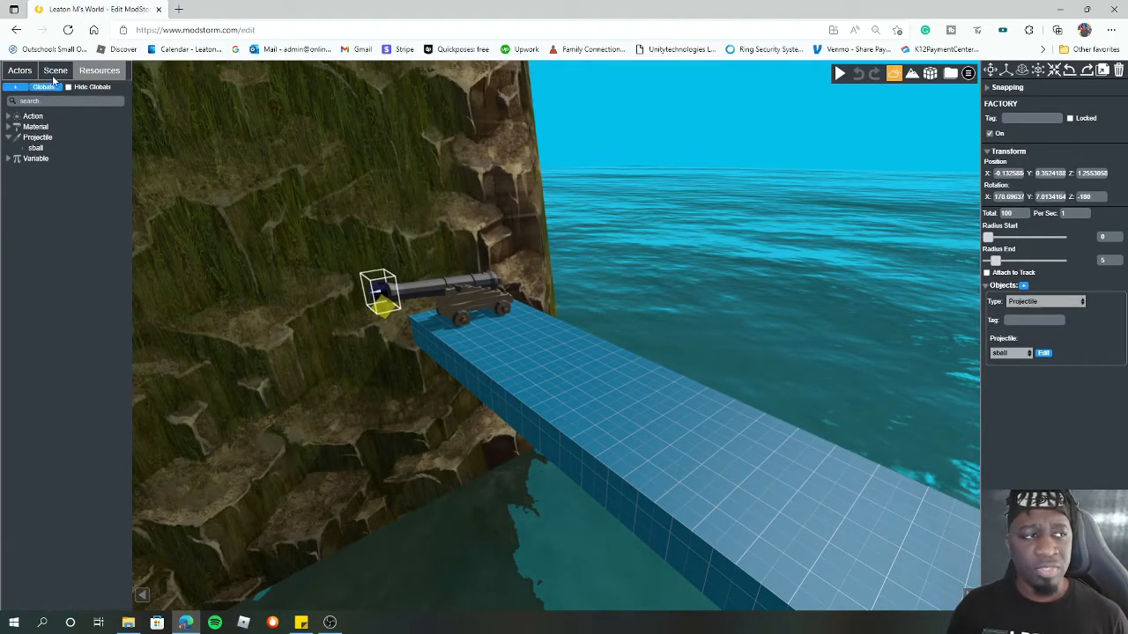
click(53, 73)
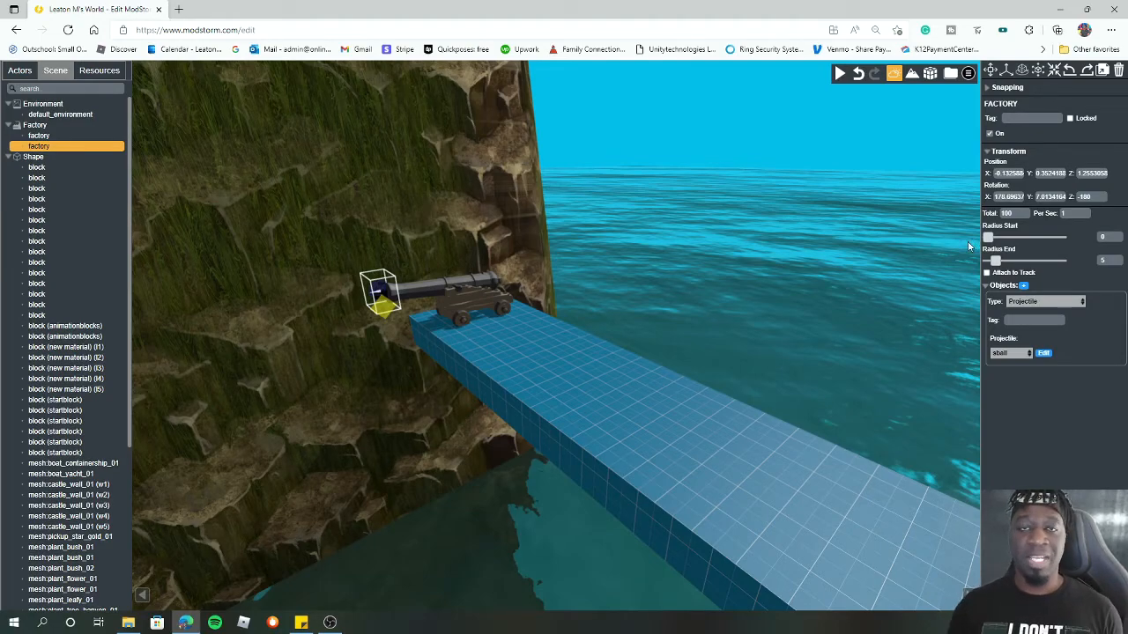
scroll(758, 189, down, 3)
drag(625, 232, 887, 244)
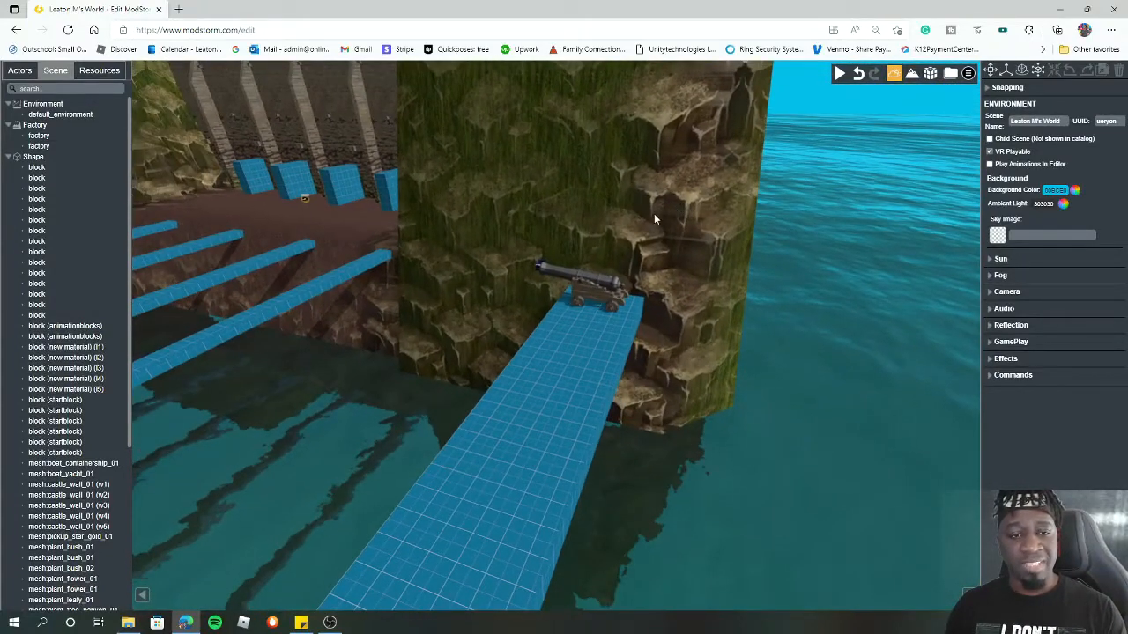
drag(354, 220, 717, 275)
scroll(567, 291, down, 2)
scroll(566, 291, up, 2)
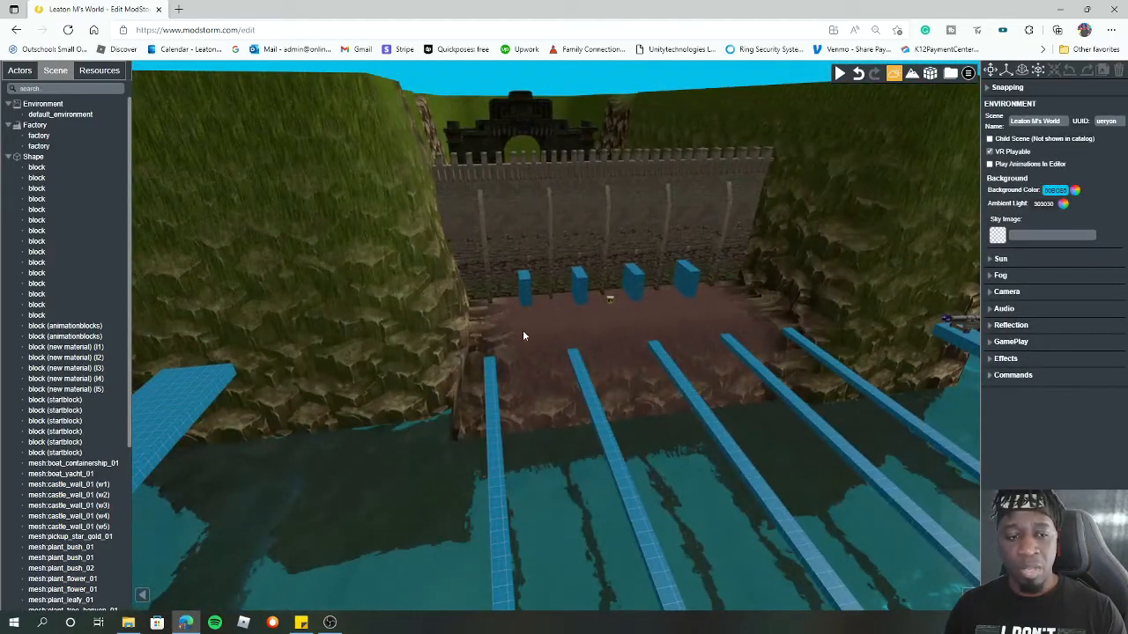